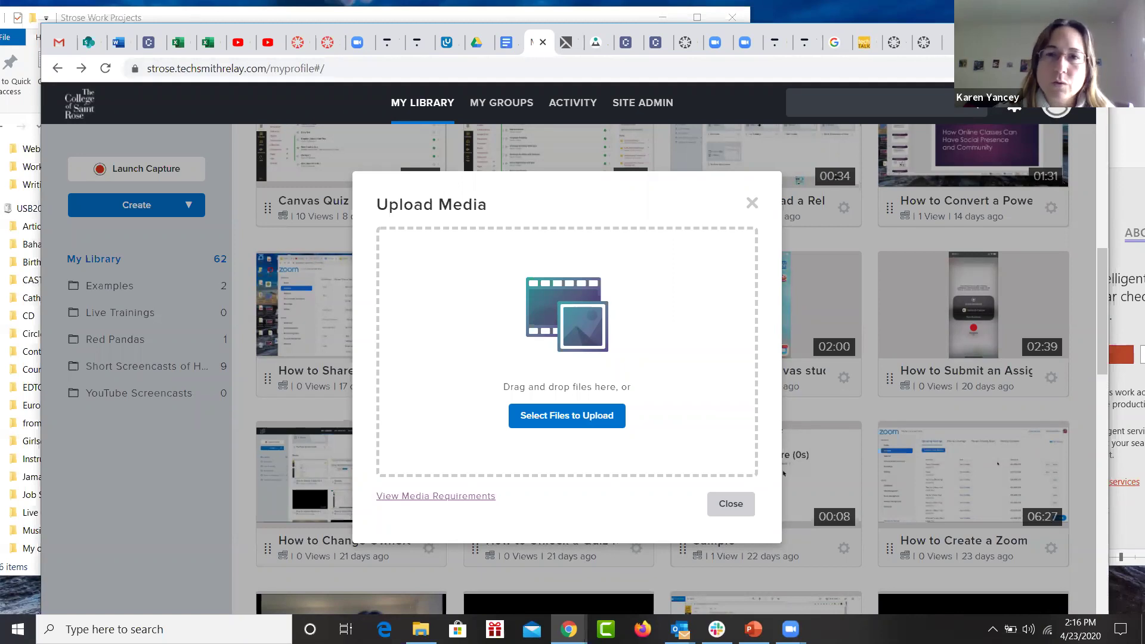
- Switch to the Language Sampling deck, shift its window left, and show the File > Export options
{"action": "key", "text": "alt+Tab"}
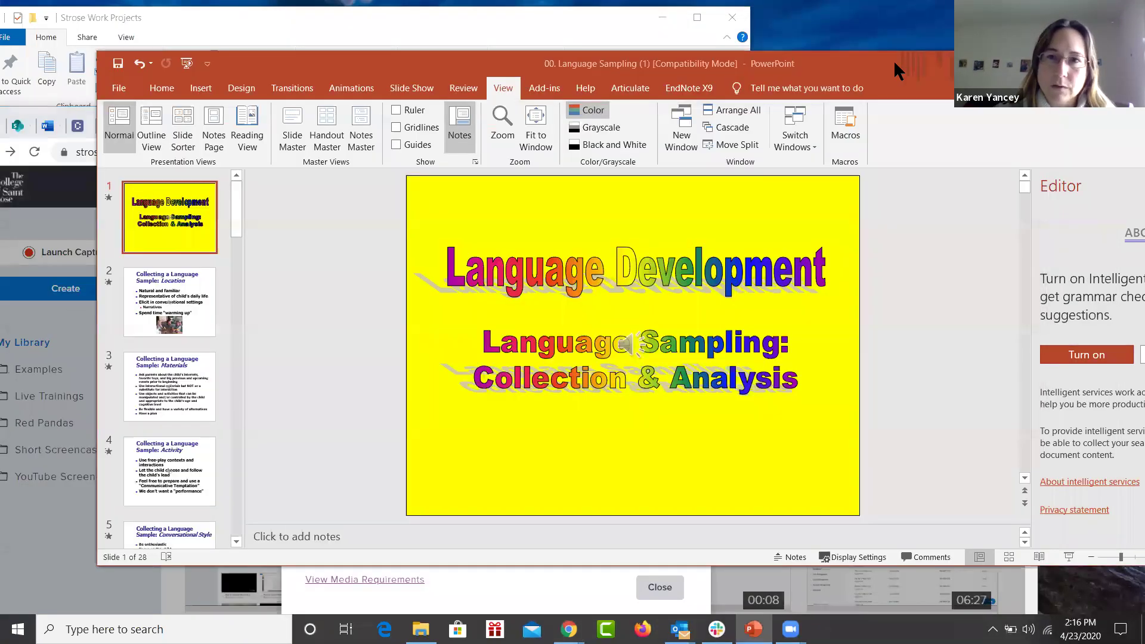
{"action": "left_click_drag", "start_coordinate": [860, 72], "coordinate": [810, 76]}
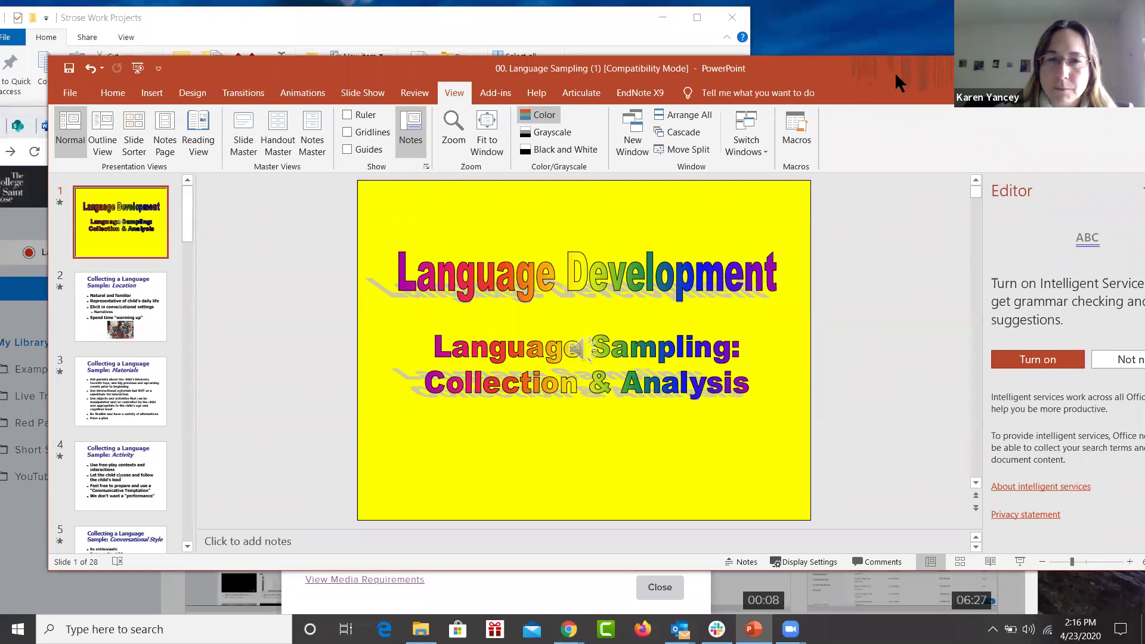
{"action": "left_click_drag", "start_coordinate": [895, 71], "coordinate": [869, 88]}
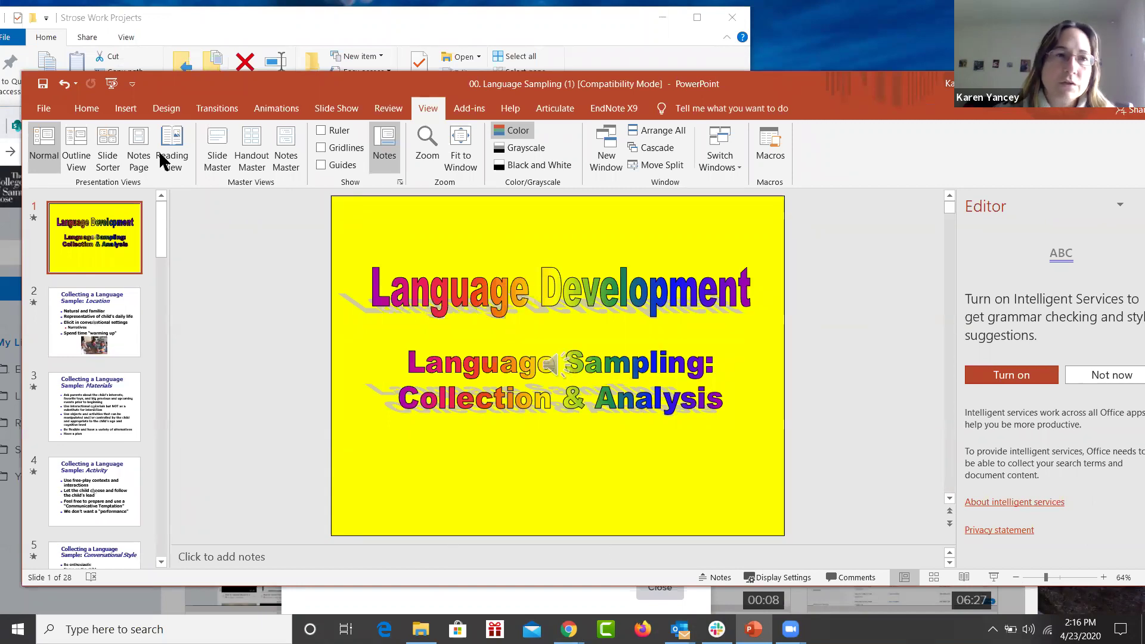
{"action": "left_click", "coordinate": [49, 108]}
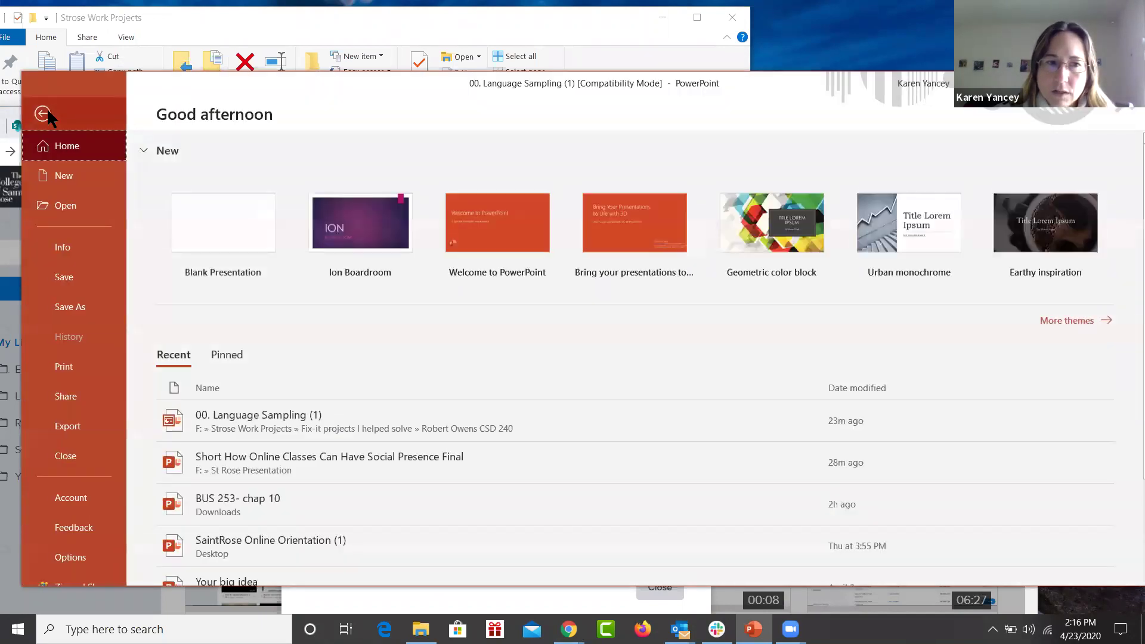
{"action": "left_click", "coordinate": [59, 427]}
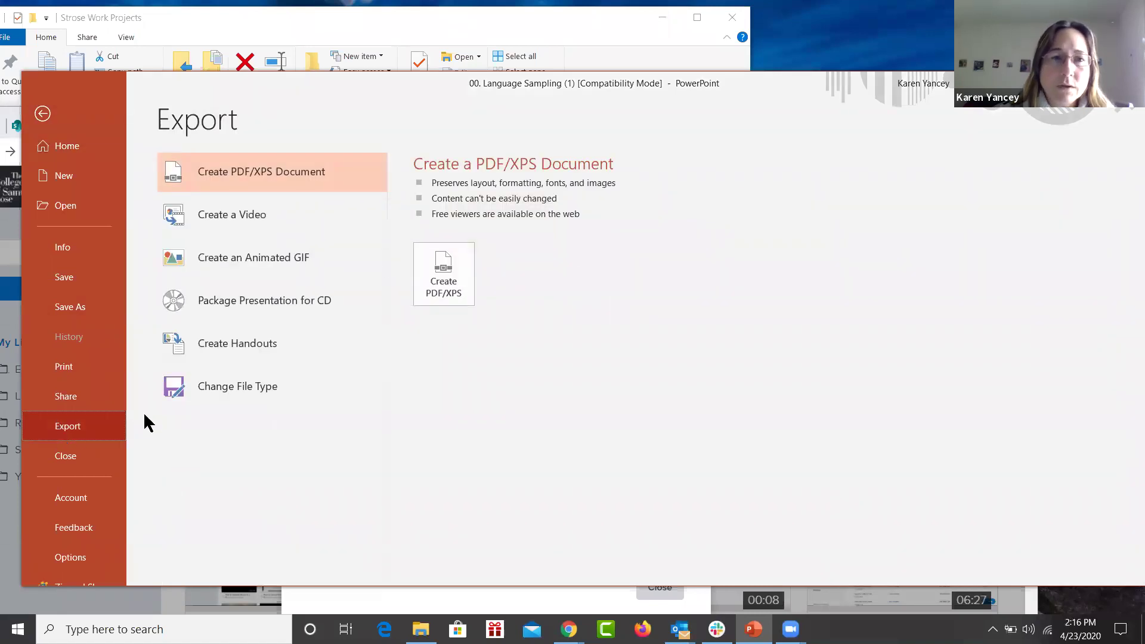
- Choose Create a Video at Standard (480p) quality, without recorded timings and narrations
{"action": "left_click", "coordinate": [251, 212]}
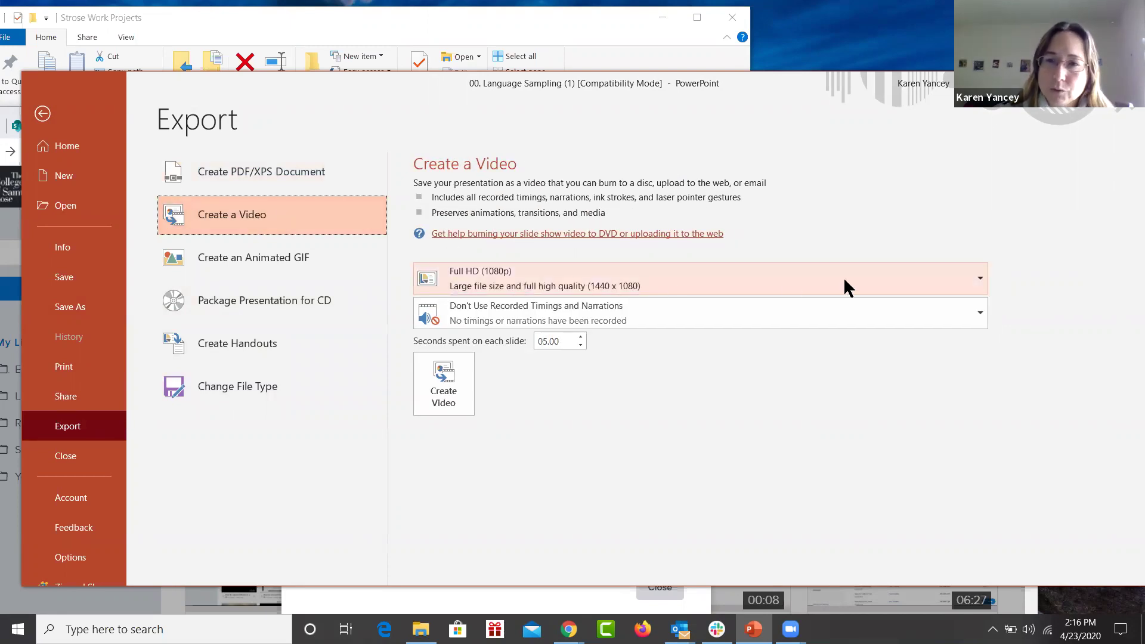
{"action": "left_click", "coordinate": [980, 278]}
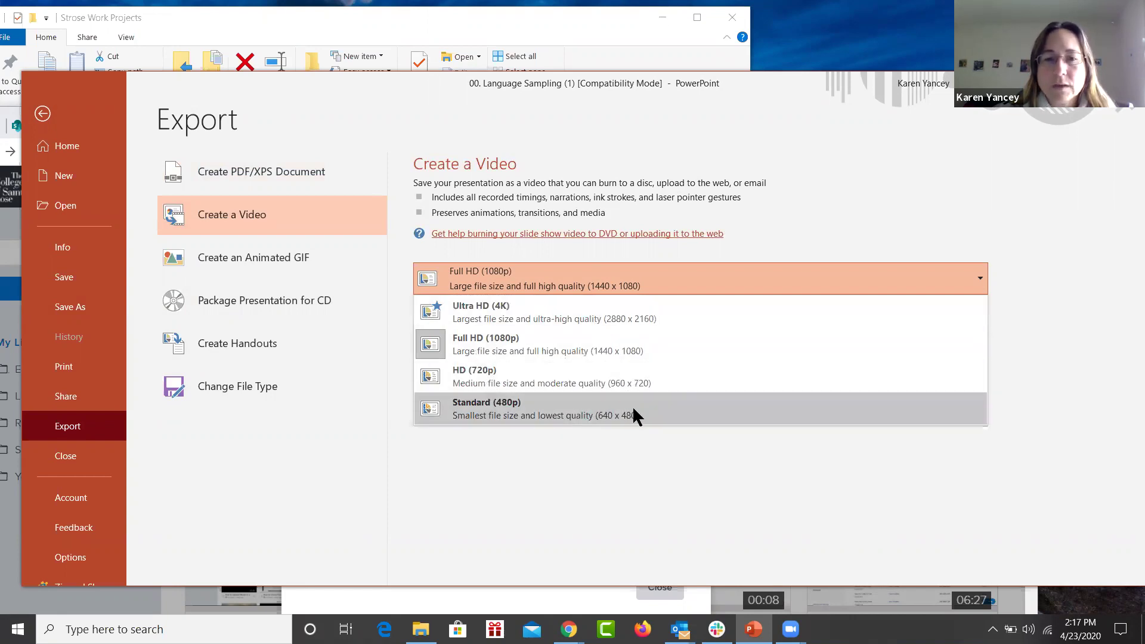
{"action": "left_click", "coordinate": [666, 416]}
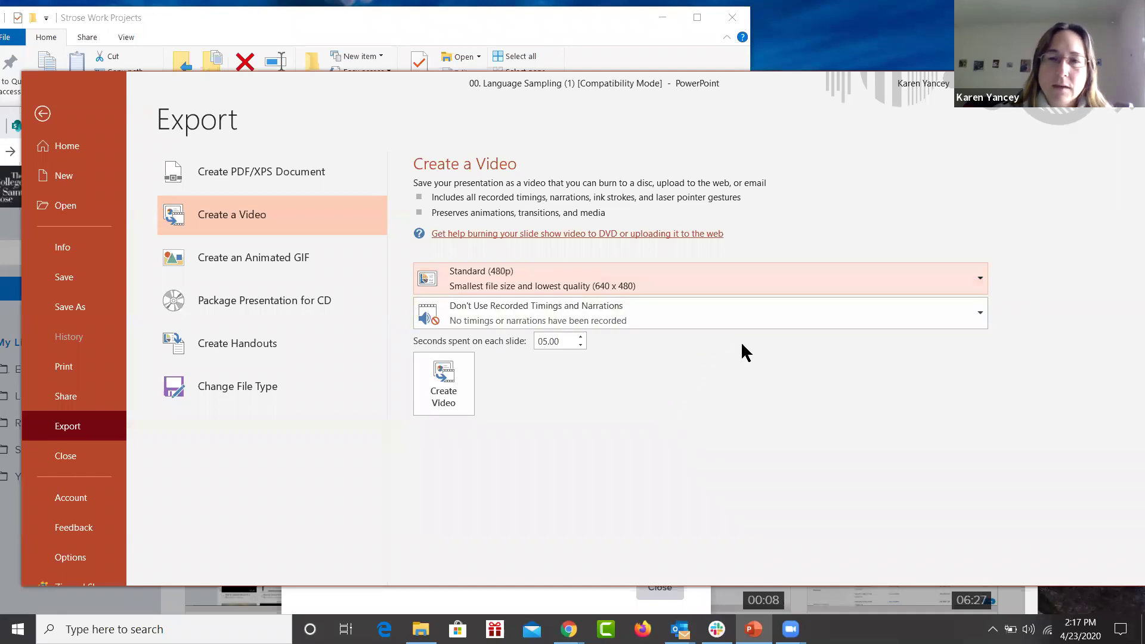
{"action": "left_click", "coordinate": [981, 321]}
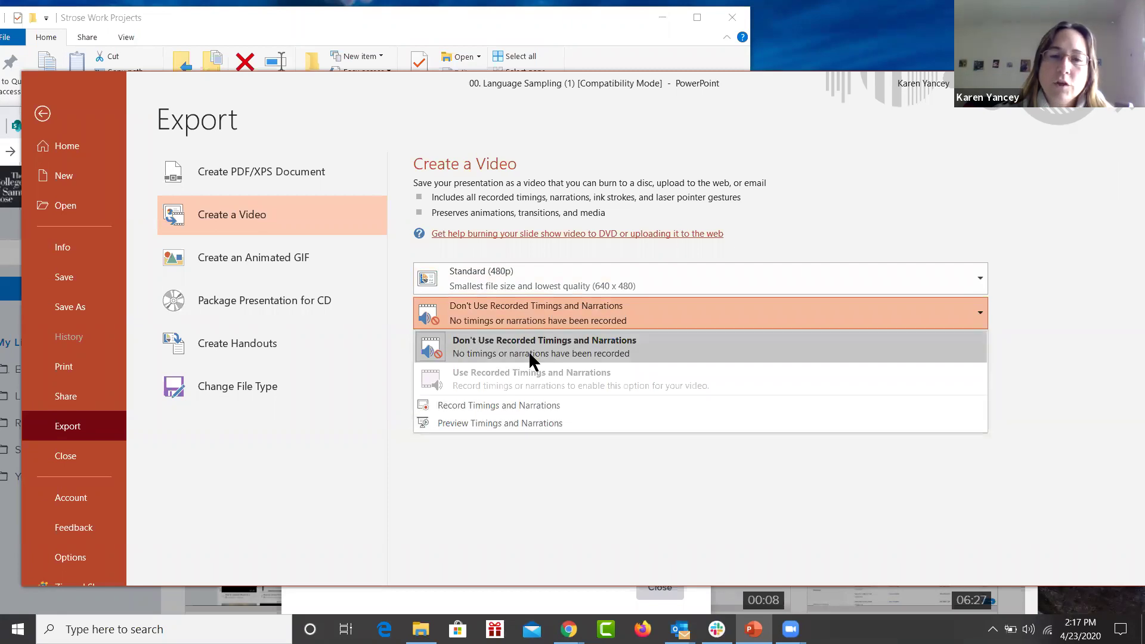
- Keep Don't Use Recorded Timings and Narrations and raise the per-slide duration to 16:40
{"action": "left_click", "coordinate": [583, 352]}
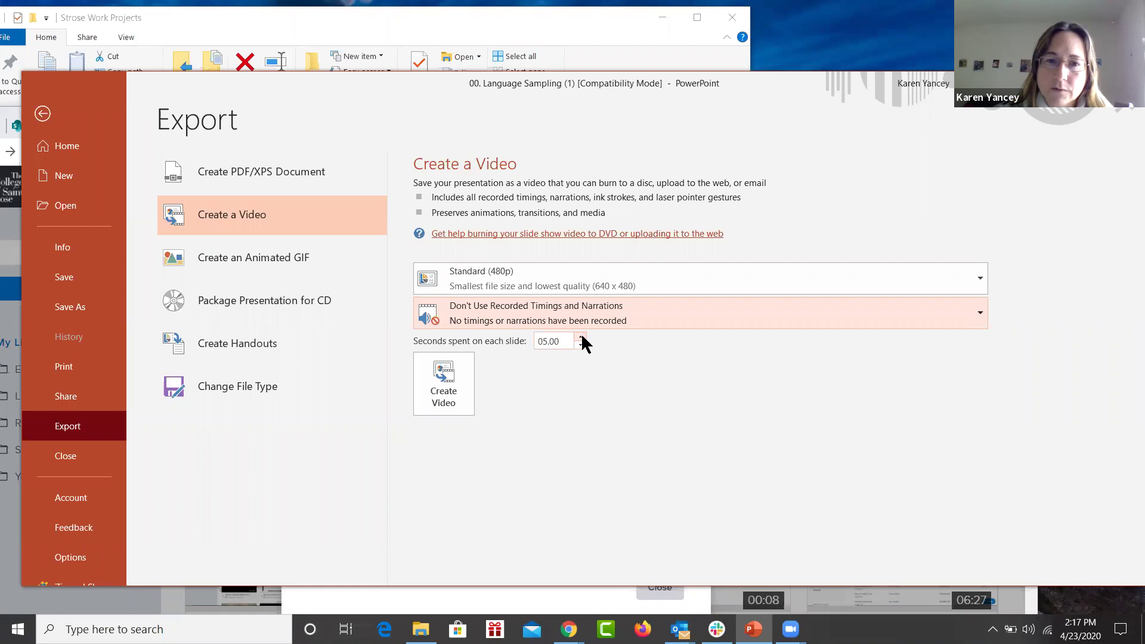
{"action": "left_click", "coordinate": [581, 338]}
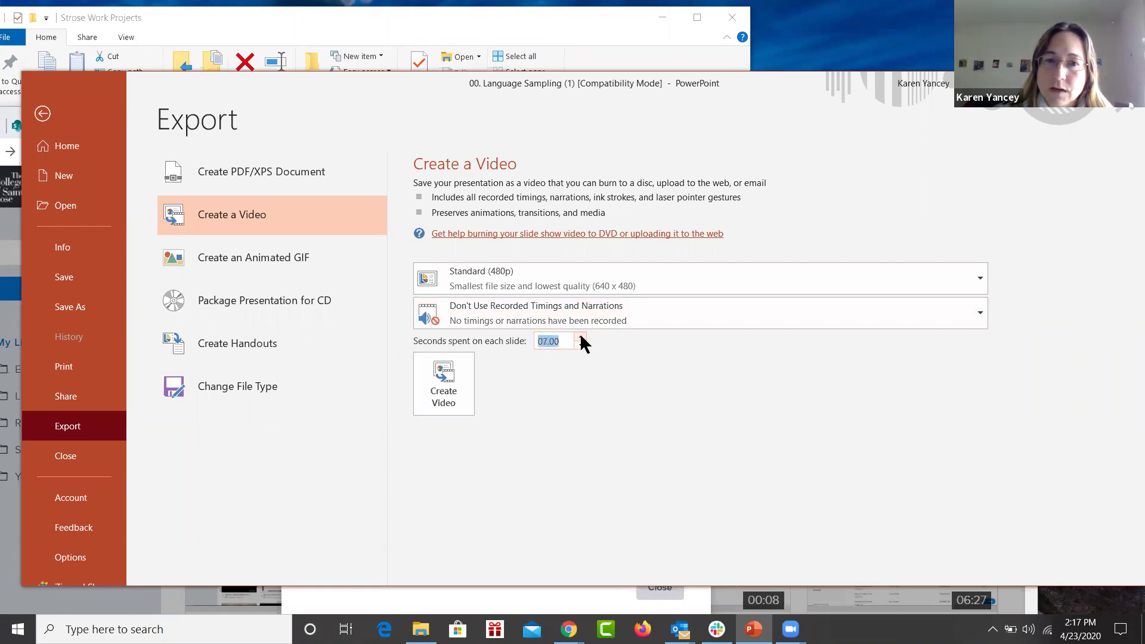
{"action": "left_click", "coordinate": [581, 338]}
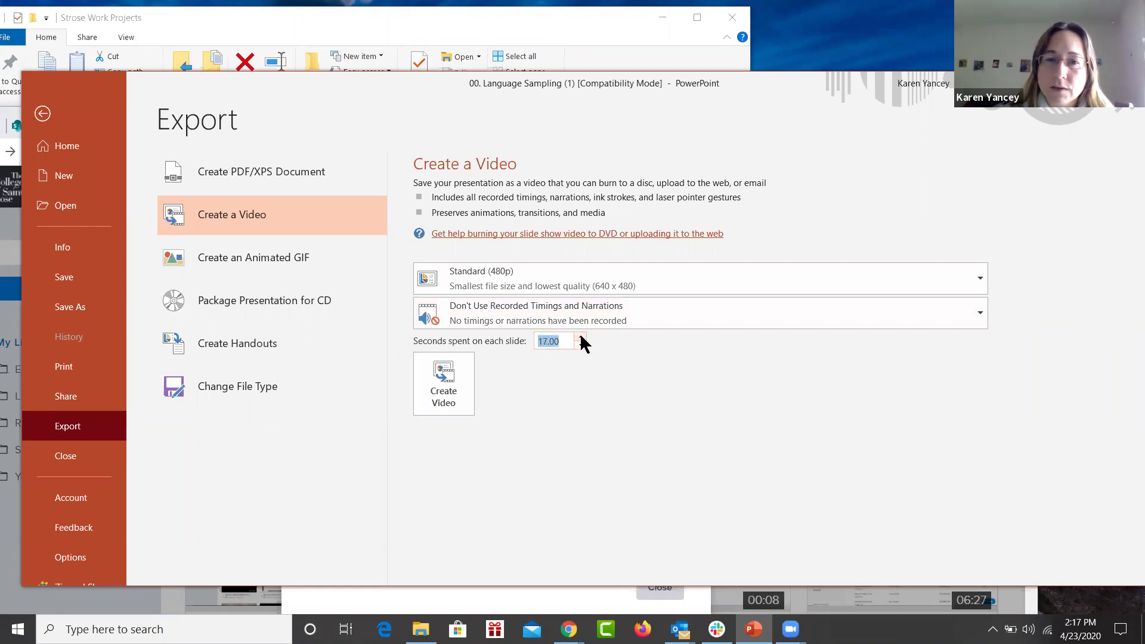
{"action": "left_click", "coordinate": [581, 337]}
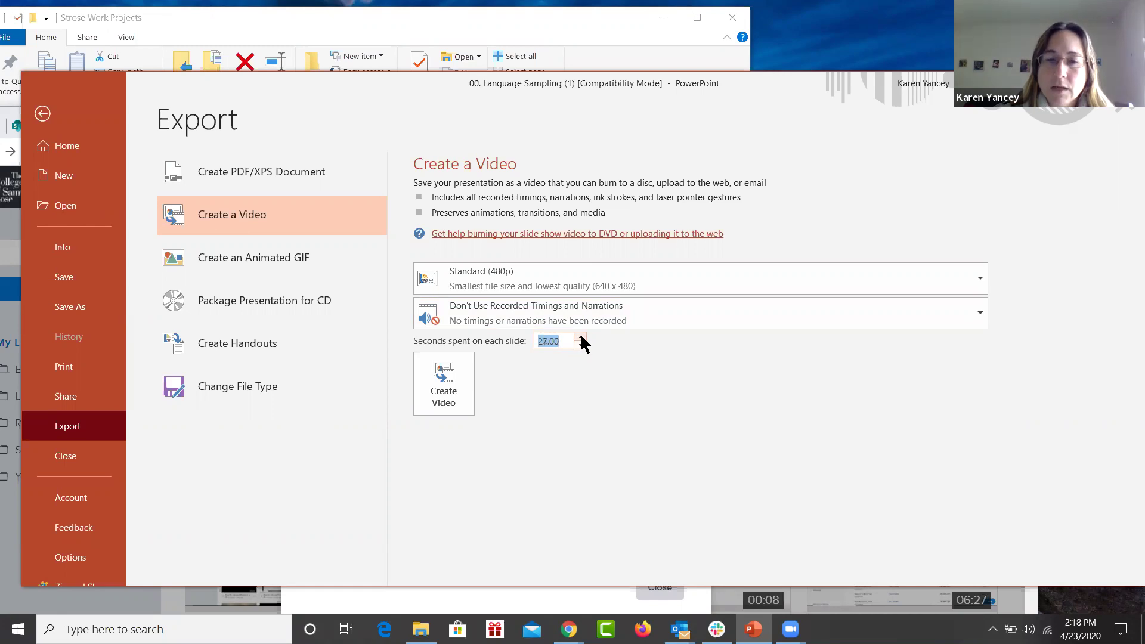
{"action": "left_click", "coordinate": [547, 339]}
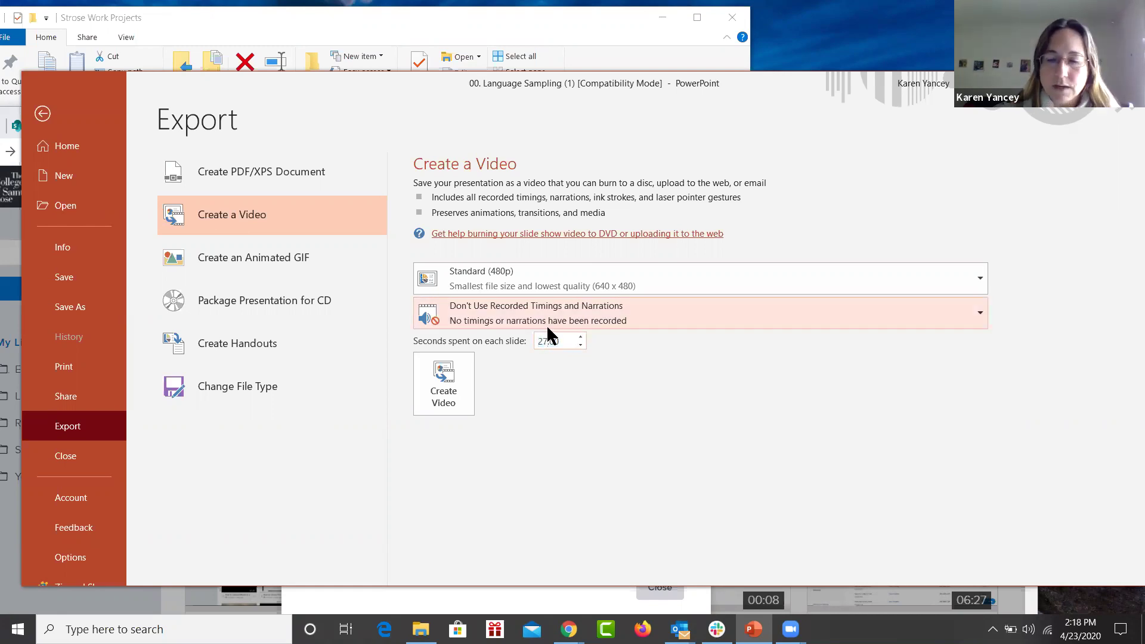
{"action": "key", "text": "BackSpace"}
{"action": "key", "text": "BackSpace"}
{"action": "key", "text": "BackSpace"}
{"action": "type", "text": "16"}
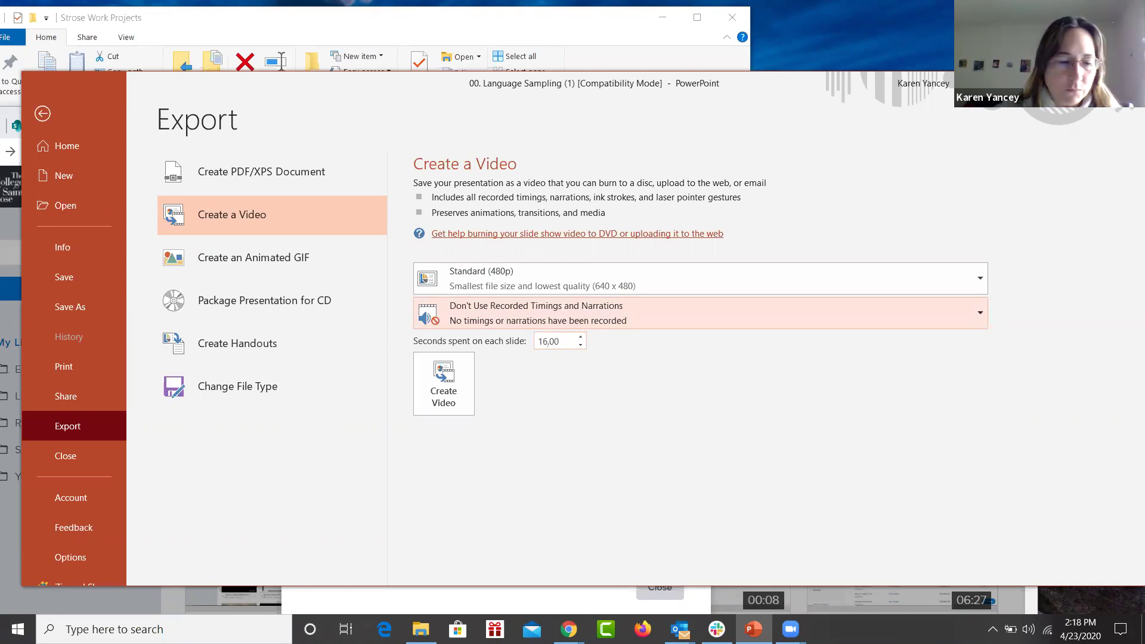
{"action": "type", "text": ":40."}
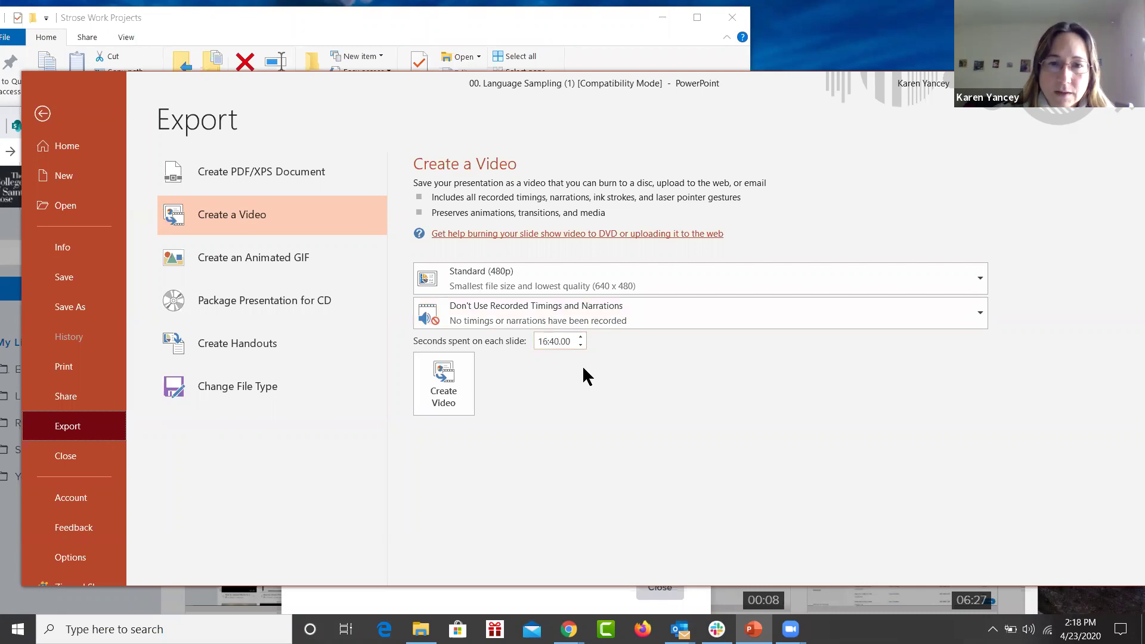
- Bring the seconds spent on each slide down to 3:00.00
{"action": "left_click", "coordinate": [581, 345]}
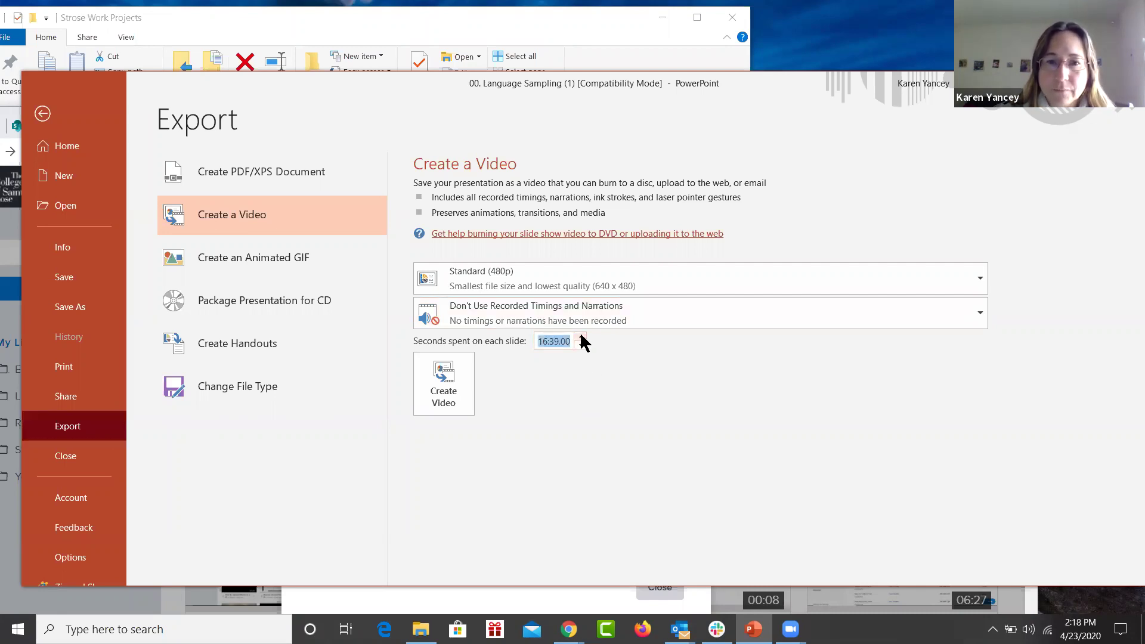
{"action": "left_click", "coordinate": [582, 337]}
{"action": "left_click", "coordinate": [547, 342]}
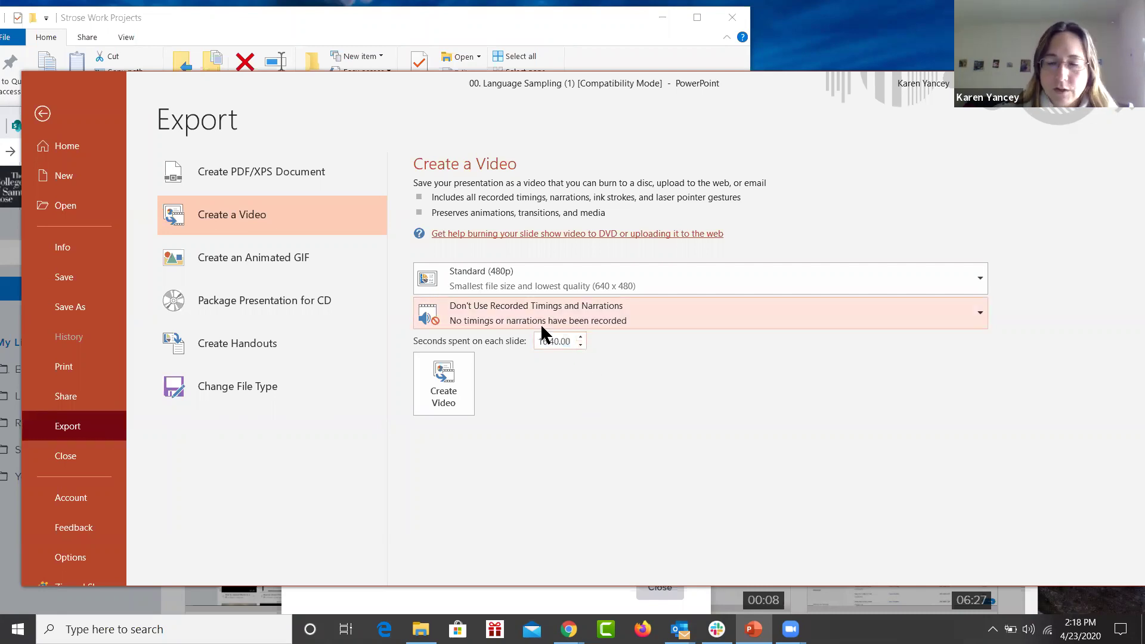
{"action": "key", "text": "BackSpace"}
{"action": "key", "text": "BackSpace"}
{"action": "key", "text": "BackSpace"}
{"action": "type", "text": "3"}
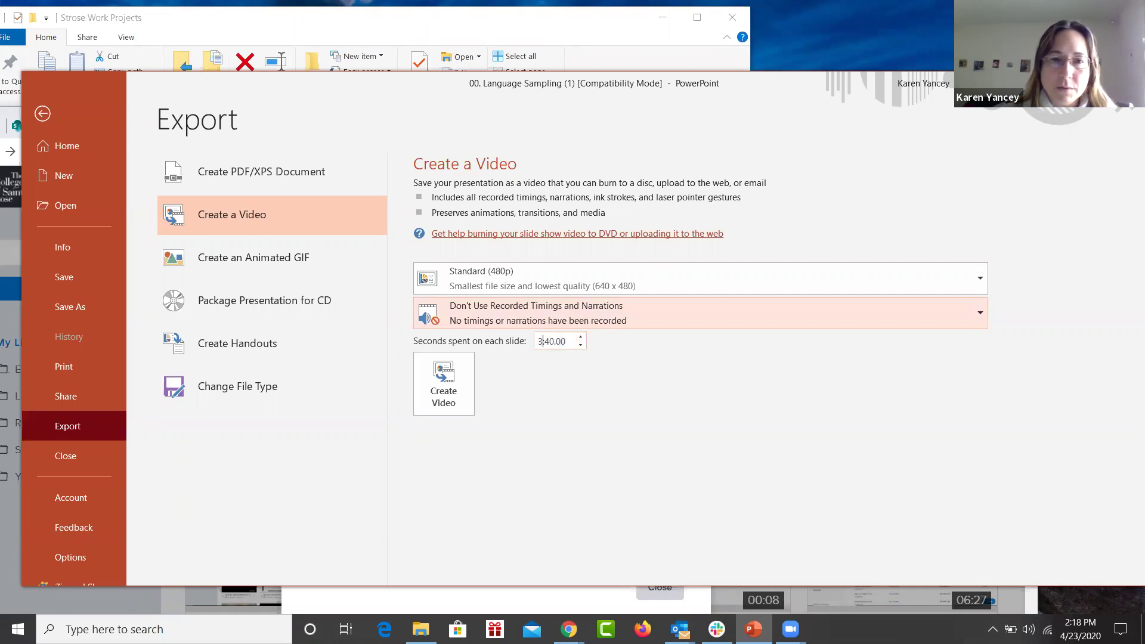
{"action": "type", "text": ":"}
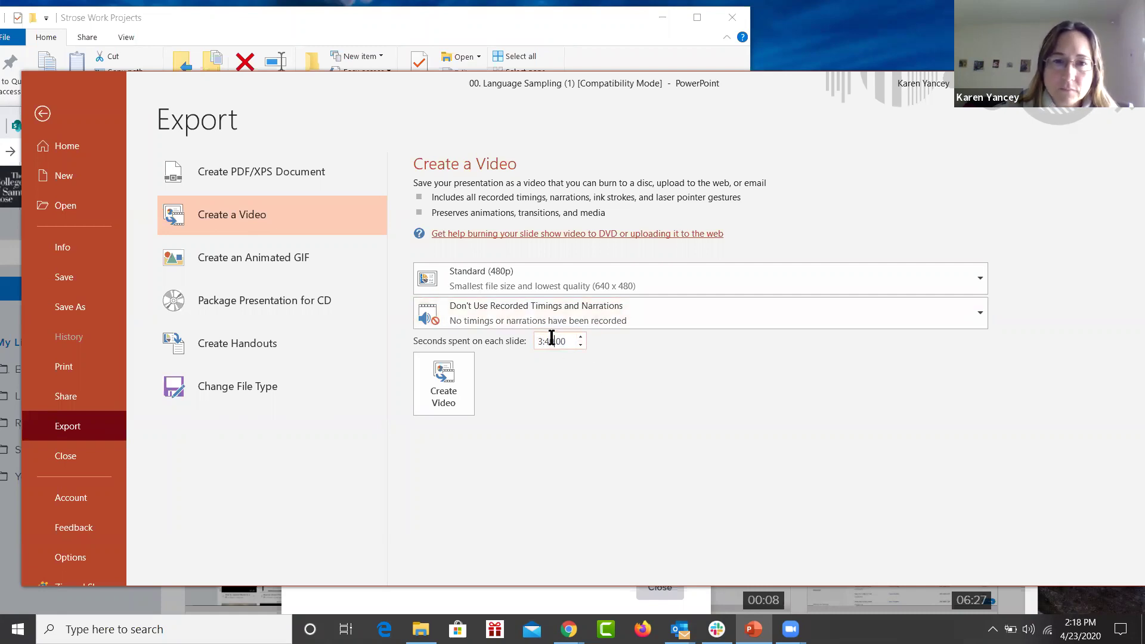
{"action": "key", "text": "Delete"}
{"action": "key", "text": "Delete"}
{"action": "key", "text": "Delete"}
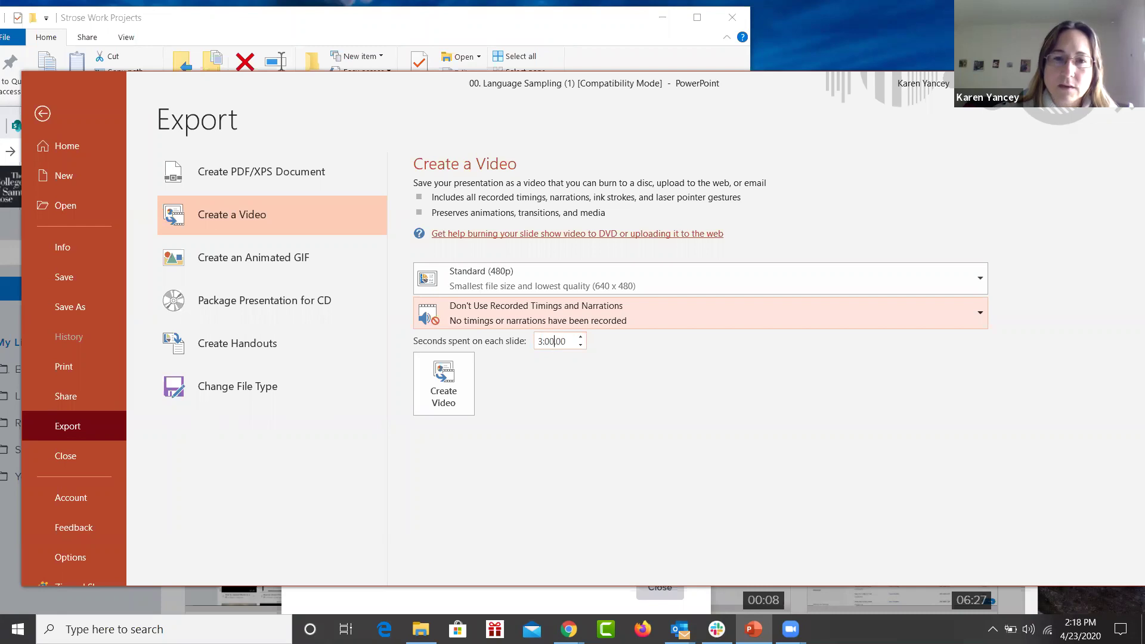
{"action": "left_click", "coordinate": [553, 393]}
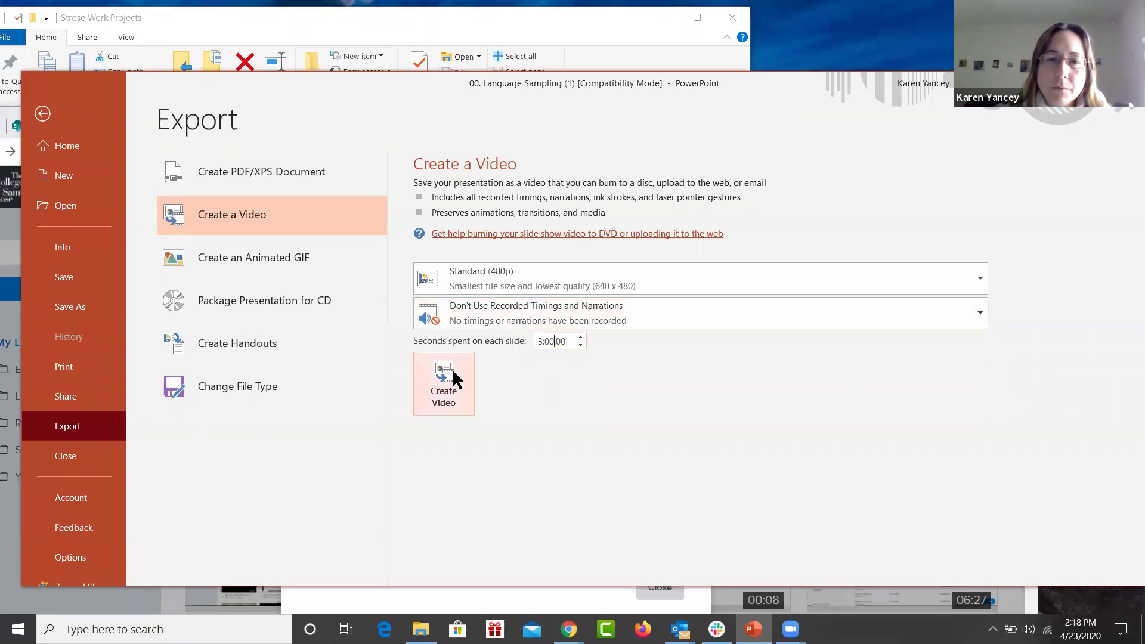
- Start creating the video and choose the Desktop as the save location
{"action": "left_click", "coordinate": [445, 388]}
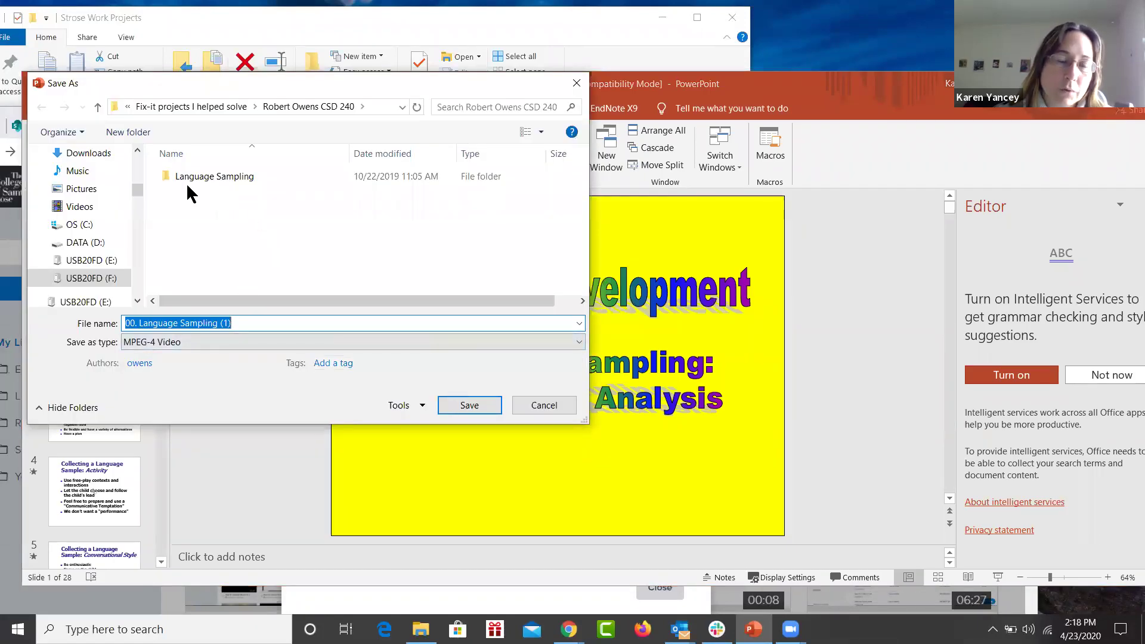
{"action": "left_click_drag", "start_coordinate": [139, 191], "coordinate": [133, 292]}
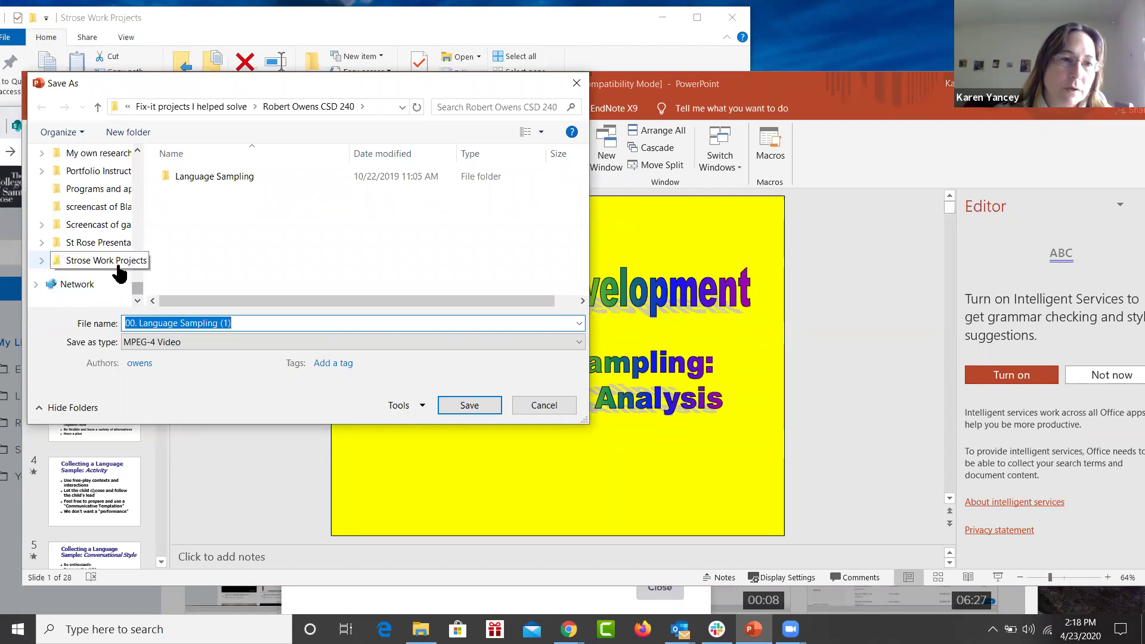
{"action": "left_click_drag", "start_coordinate": [134, 290], "coordinate": [113, 156]}
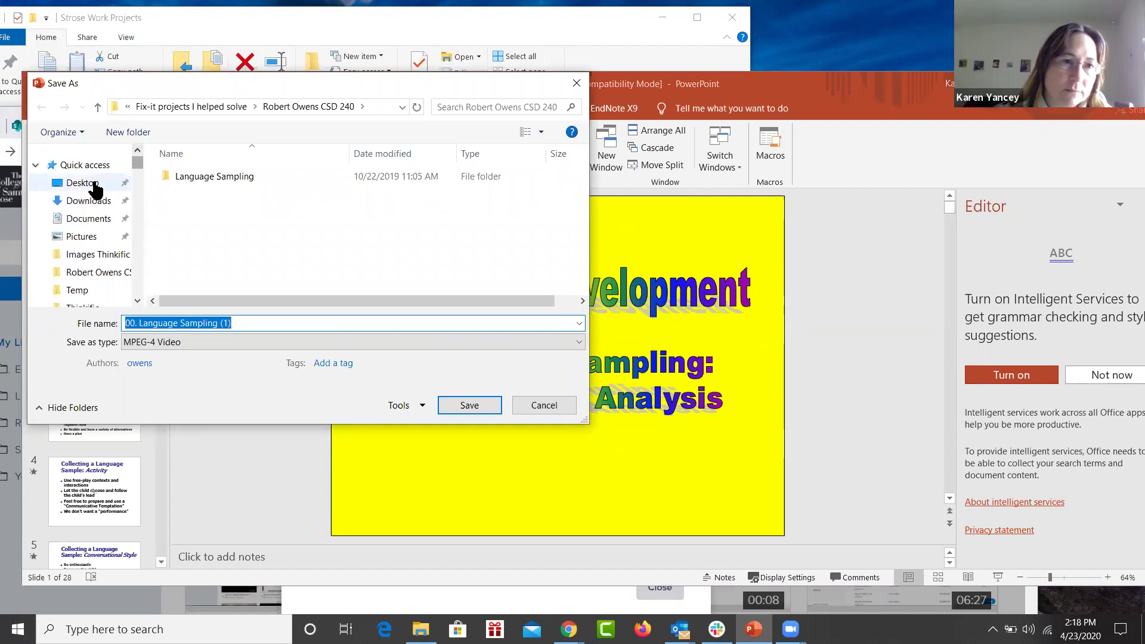
{"action": "left_click", "coordinate": [90, 183]}
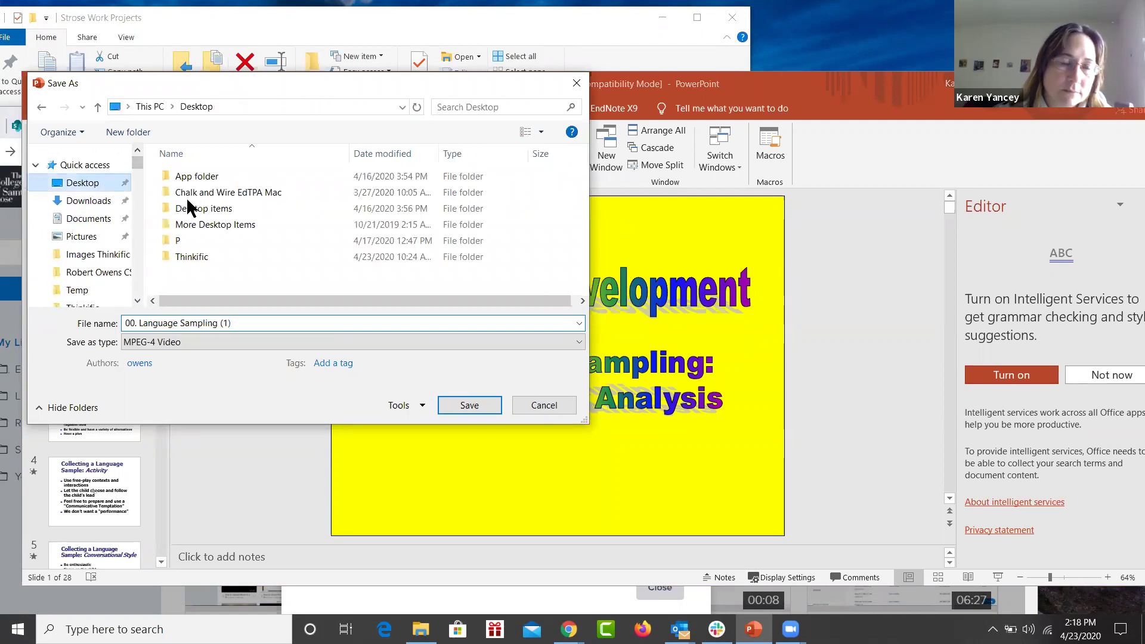
- Name the file '00. Language Sampling testing' and save it as MPEG-4 Video
{"action": "left_click", "coordinate": [232, 323]}
{"action": "left_click", "coordinate": [232, 322]}
{"action": "key", "text": "BackSpace"}
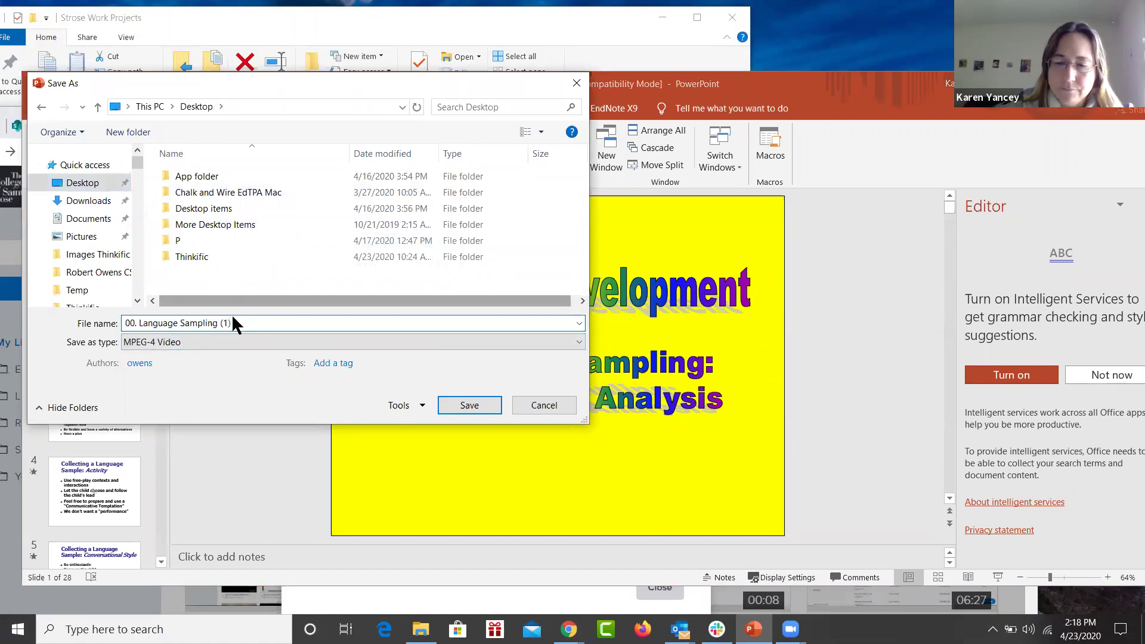
{"action": "key", "text": "BackSpace"}
{"action": "key", "text": "BackSpace"}
{"action": "type", "text": "test in"}
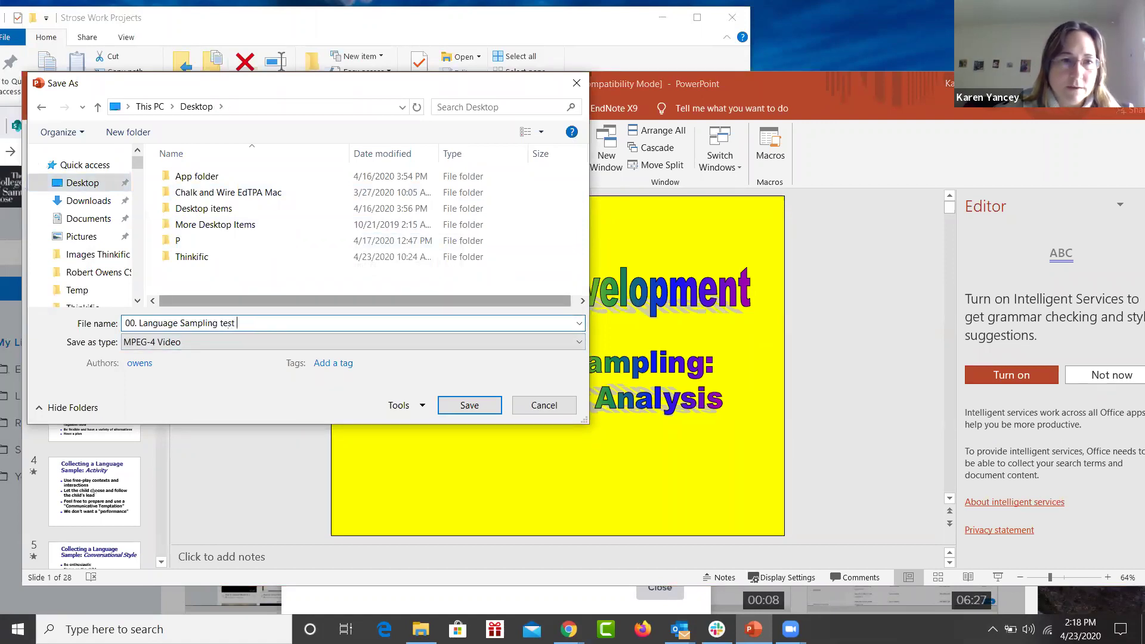
{"action": "key", "text": "BackSpace"}
{"action": "key", "text": "BackSpace"}
{"action": "key", "text": "BackSpace"}
{"action": "type", "text": "ing"}
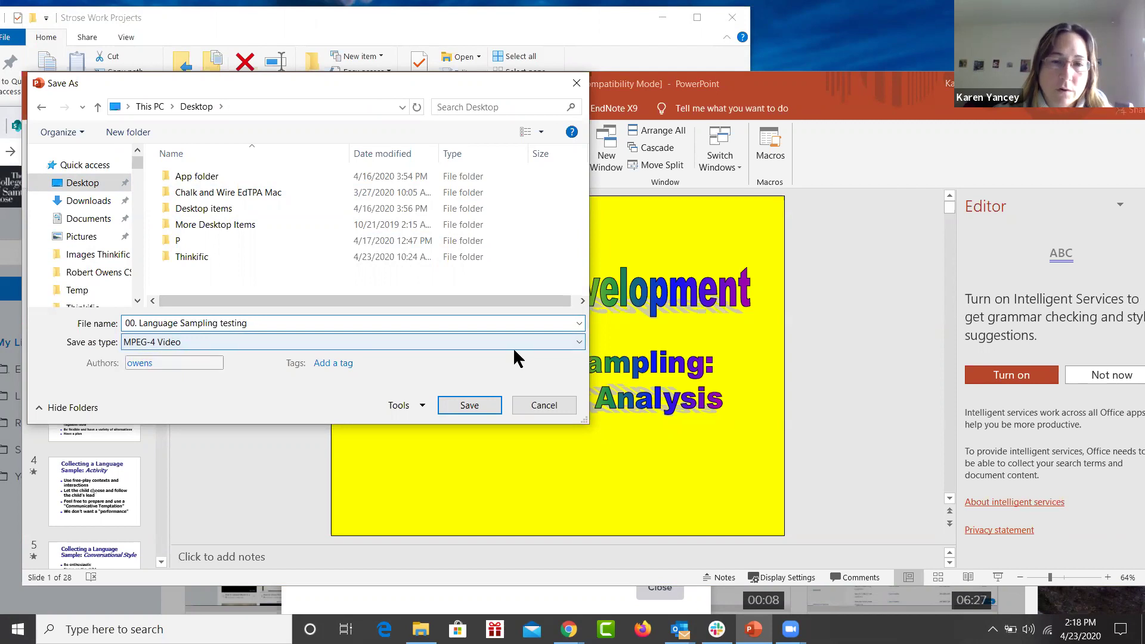
{"action": "left_click", "coordinate": [582, 346]}
{"action": "left_click", "coordinate": [578, 345]}
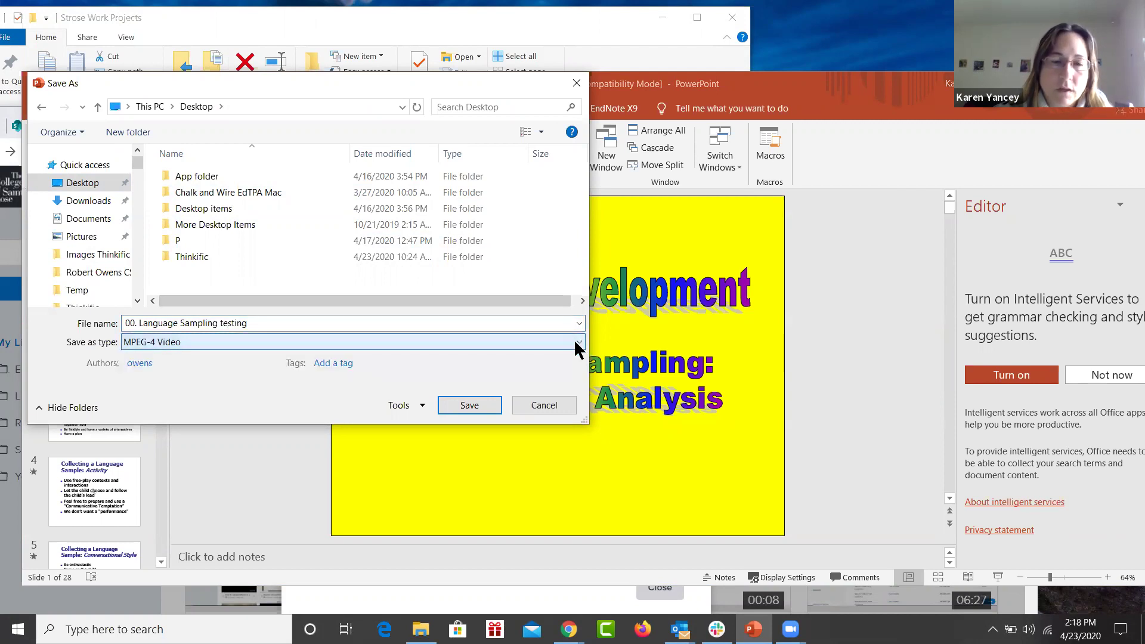
{"action": "left_click", "coordinate": [469, 406]}
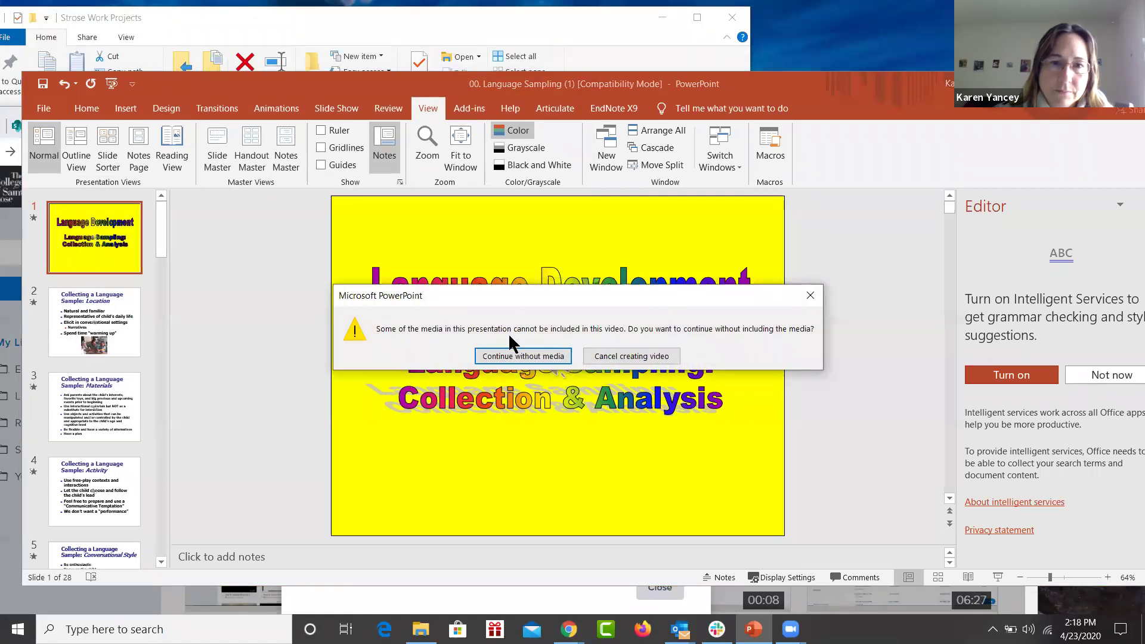
- Continue the export without the unsupported media, then cancel the video creation in progress
{"action": "left_click", "coordinate": [550, 357]}
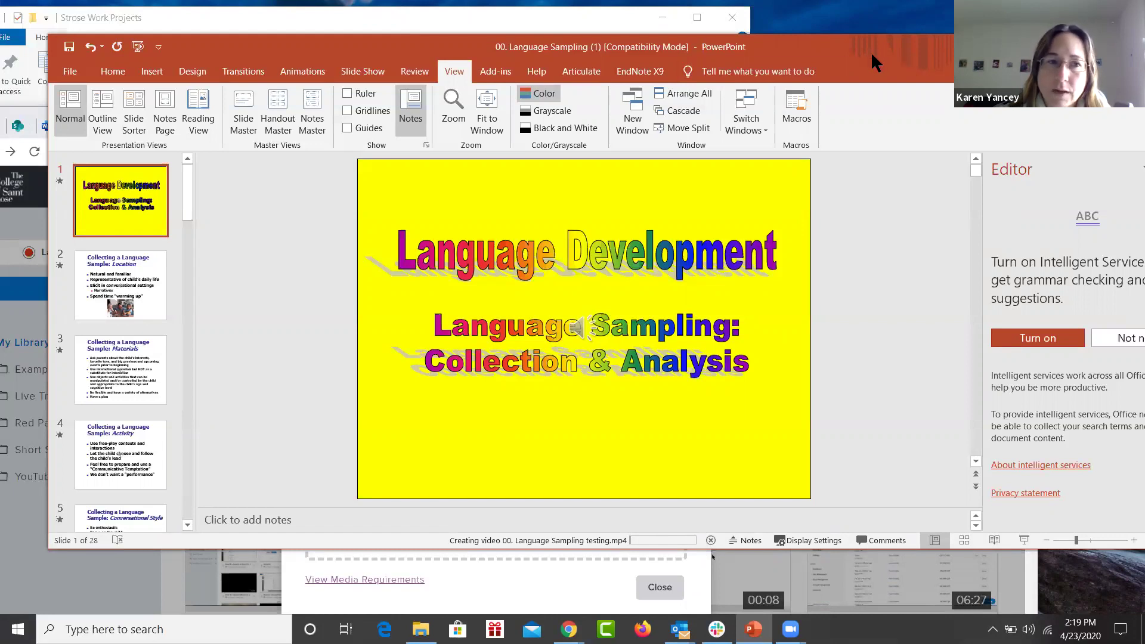
{"action": "left_click_drag", "start_coordinate": [867, 55], "coordinate": [860, 67]}
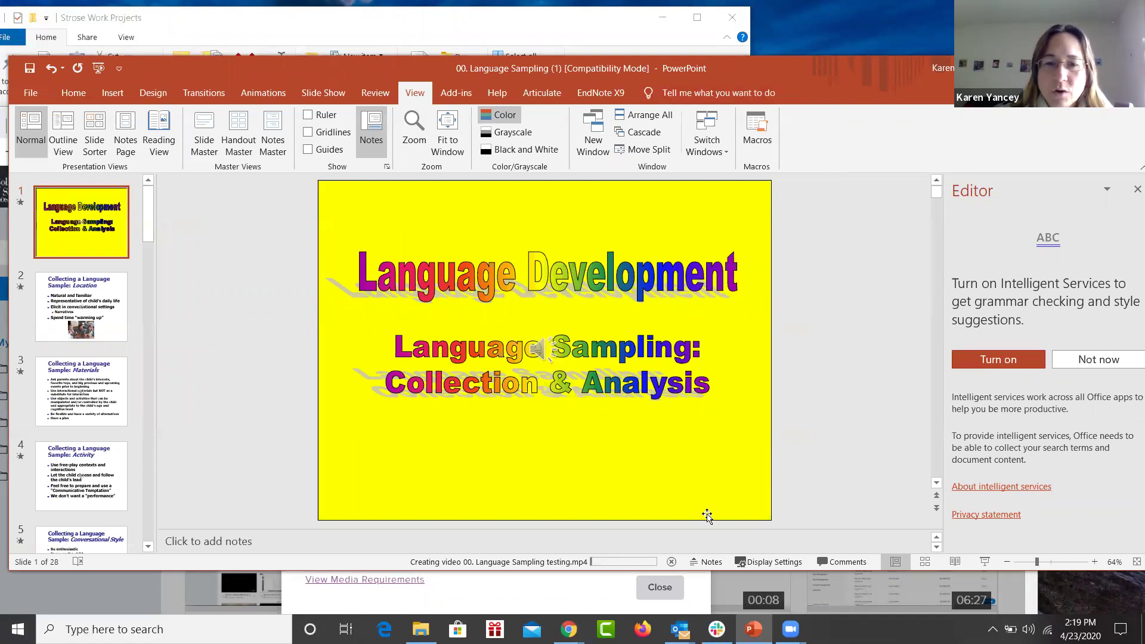
{"action": "left_click", "coordinate": [673, 562]}
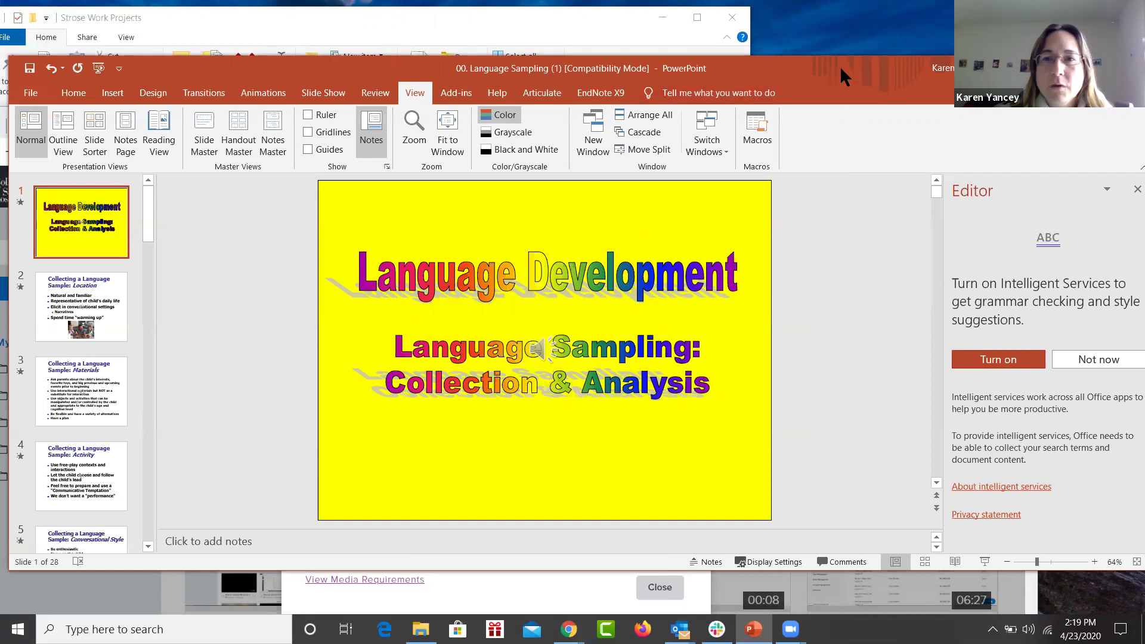
- Switch to the TechSmith Relay browser window and close the leftover upload window
{"action": "left_click_drag", "start_coordinate": [1085, 120], "coordinate": [1087, 116]}
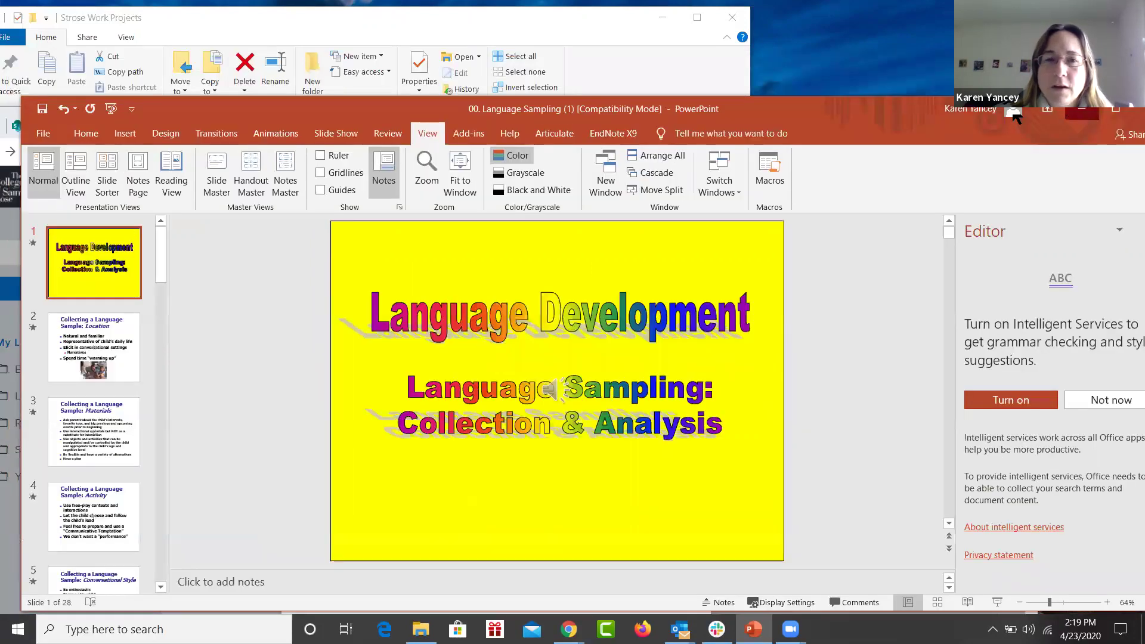
{"action": "key", "text": "alt+Tab"}
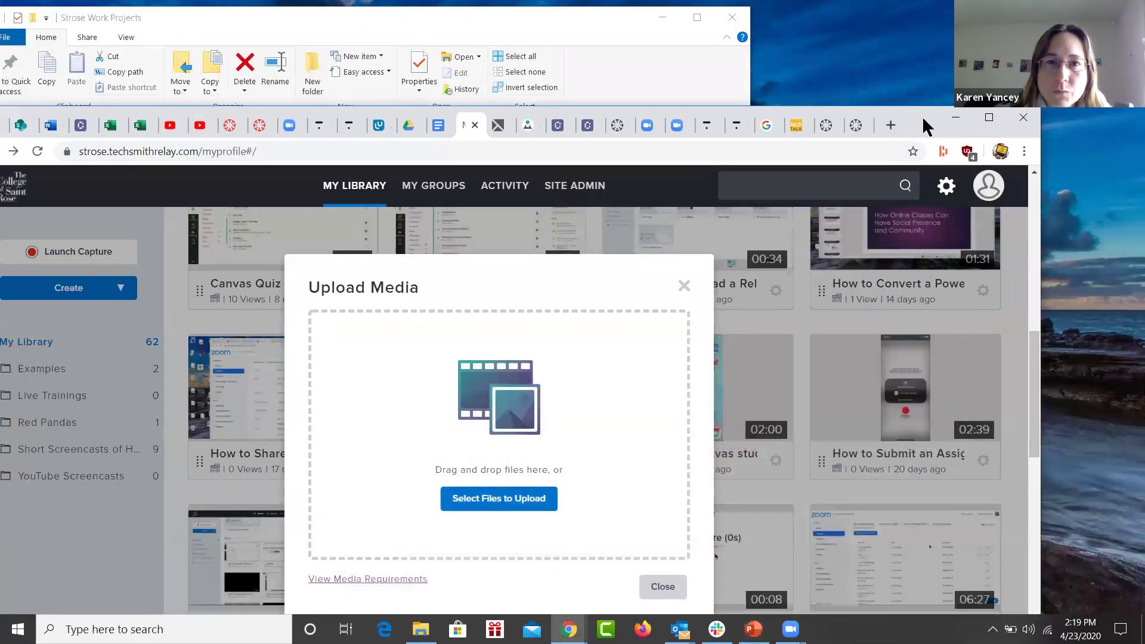
{"action": "left_click_drag", "start_coordinate": [922, 116], "coordinate": [972, 61]}
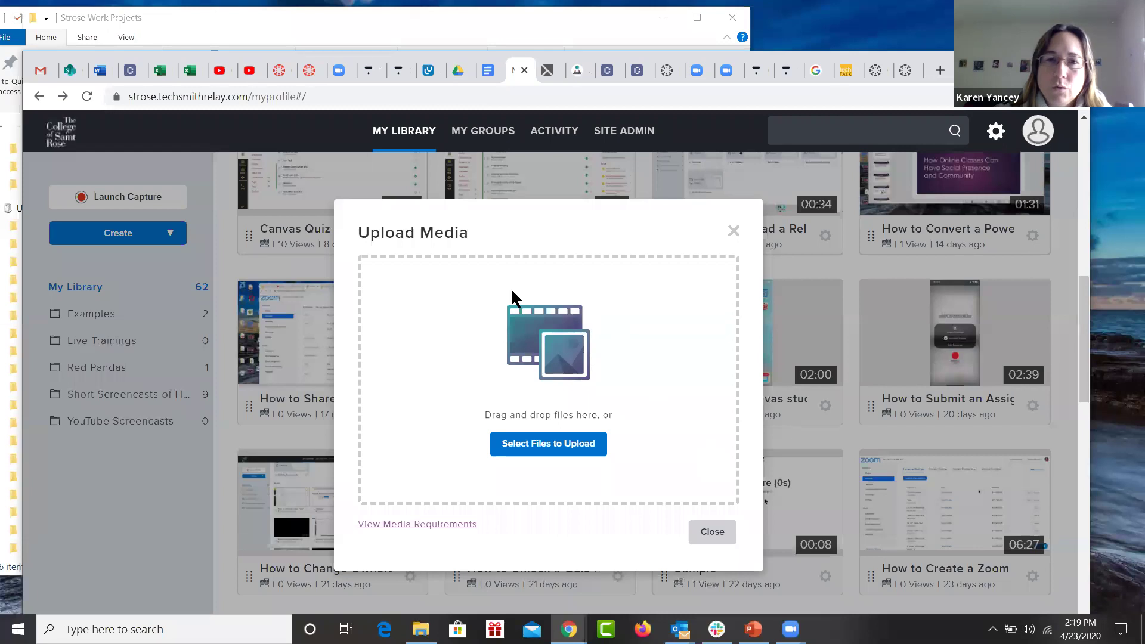
{"action": "left_click", "coordinate": [734, 231]}
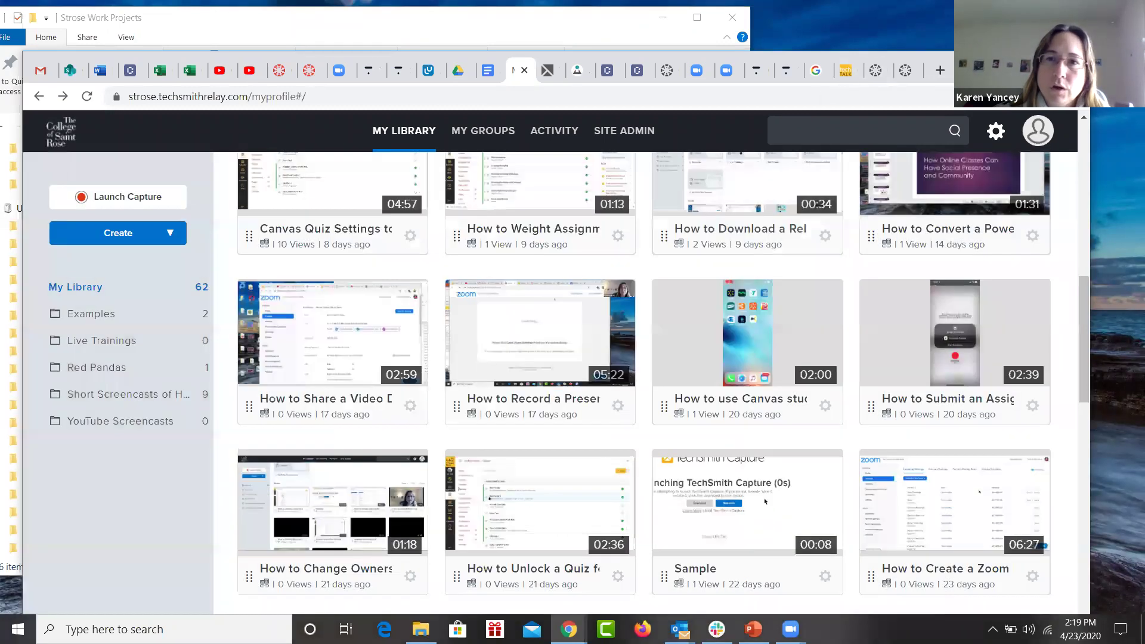
{"action": "left_click_drag", "start_coordinate": [174, 57], "coordinate": [186, 68]}
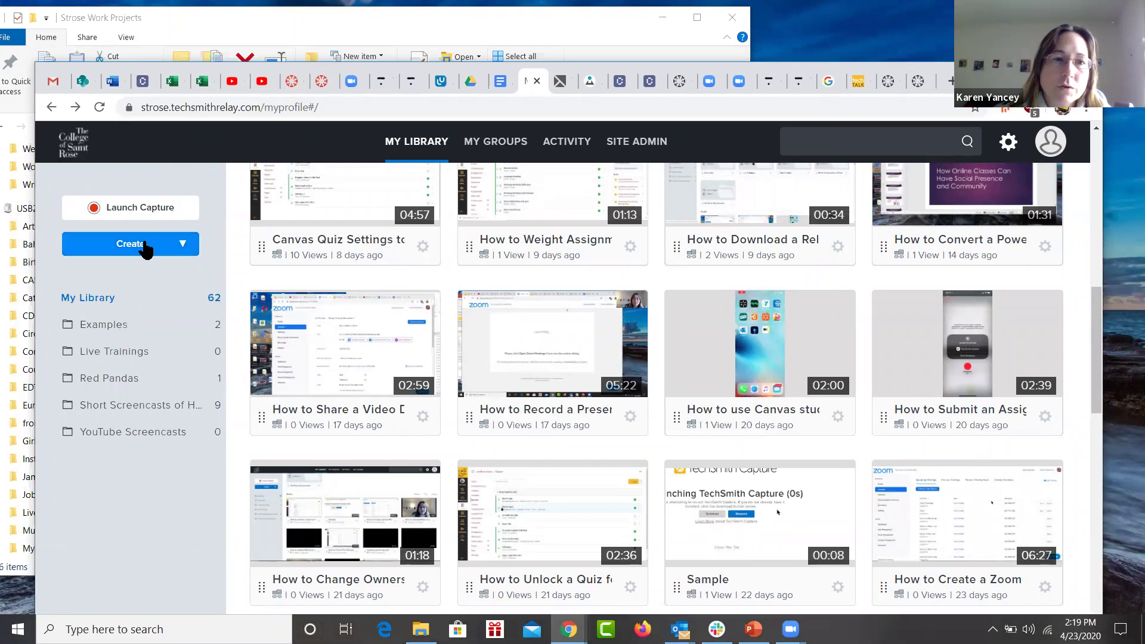
- Upload How to Create a Quiz in Canvas.mp4 from Strose Work Projects > Screencasts for Strose
{"action": "left_click", "coordinate": [182, 245]}
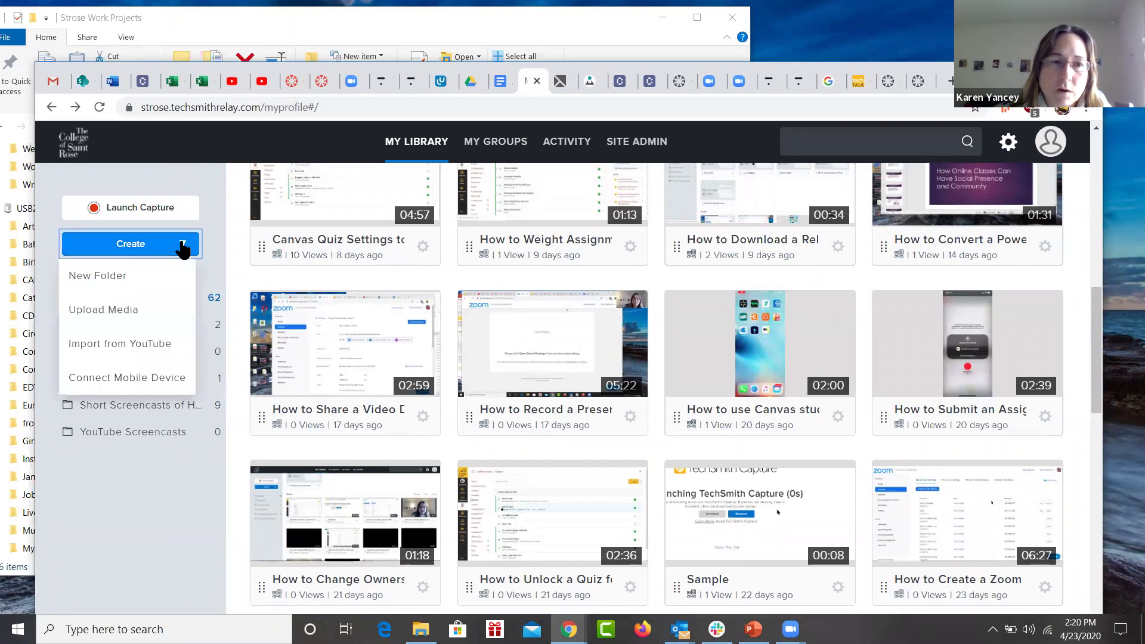
{"action": "left_click", "coordinate": [147, 312]}
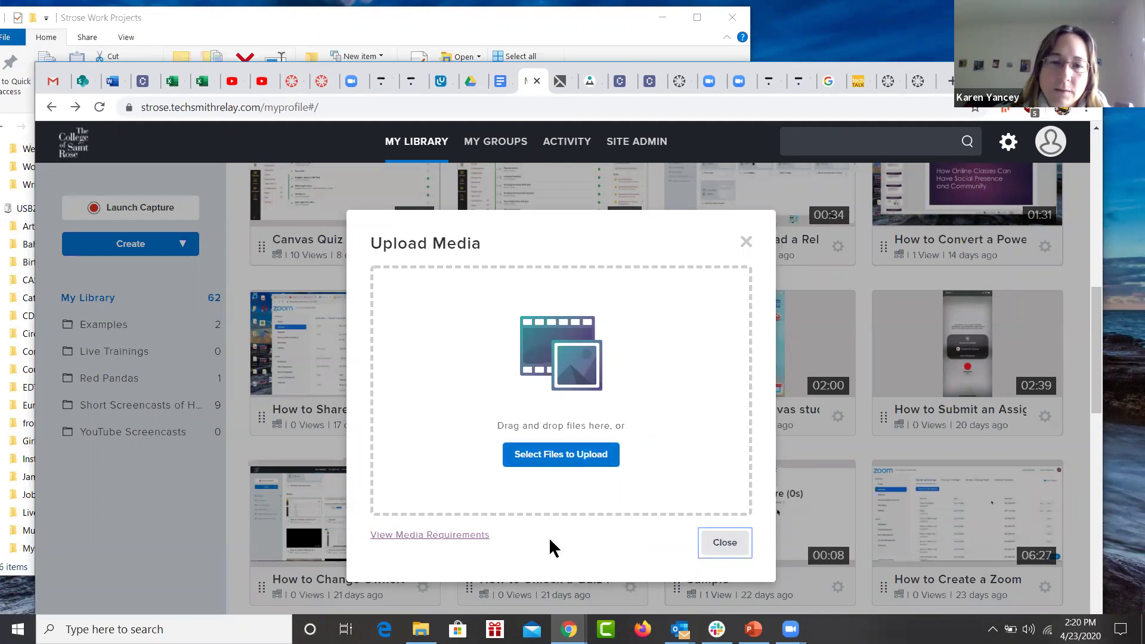
{"action": "left_click", "coordinate": [584, 462]}
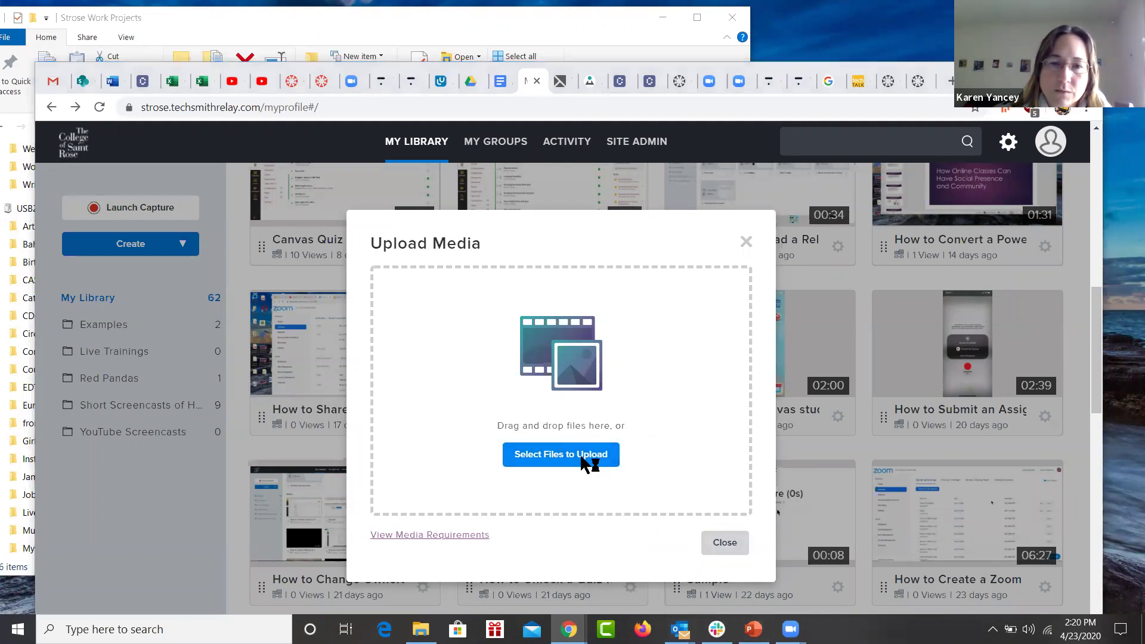
{"action": "scroll", "coordinate": [146, 371], "scroll_direction": "down", "scroll_amount": 5}
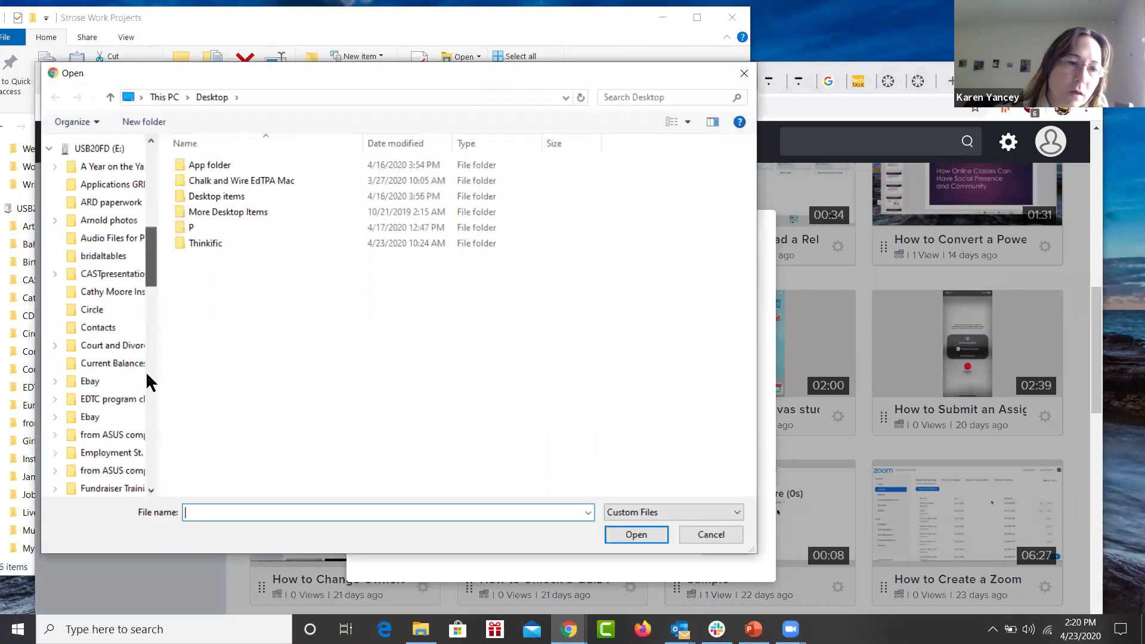
{"action": "scroll", "coordinate": [137, 456], "scroll_direction": "down", "scroll_amount": 2}
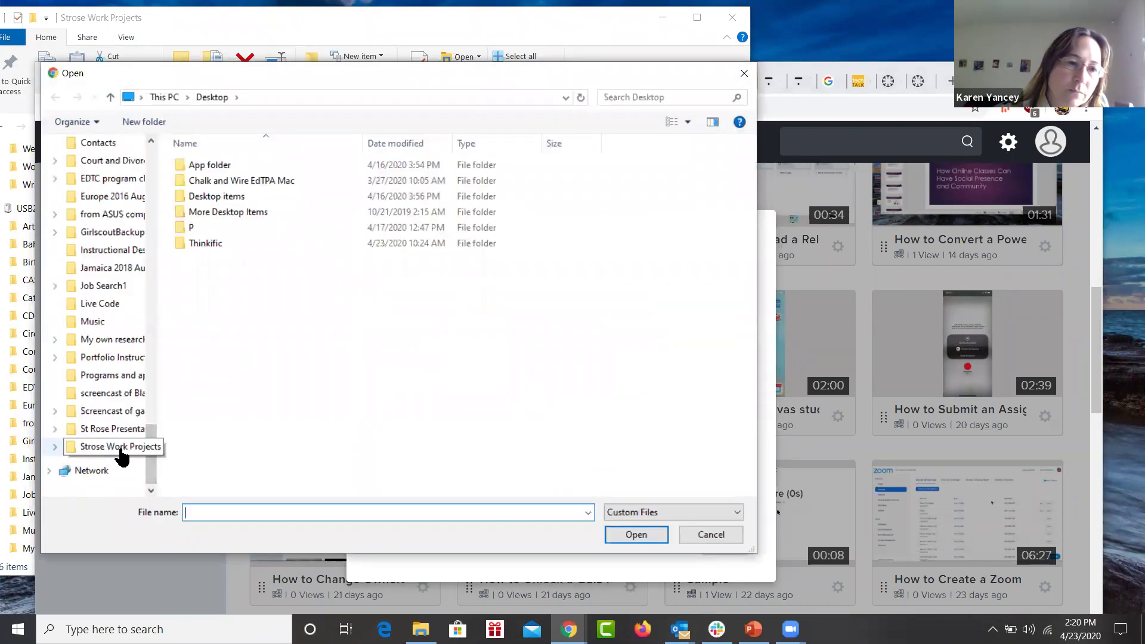
{"action": "left_click", "coordinate": [121, 452]}
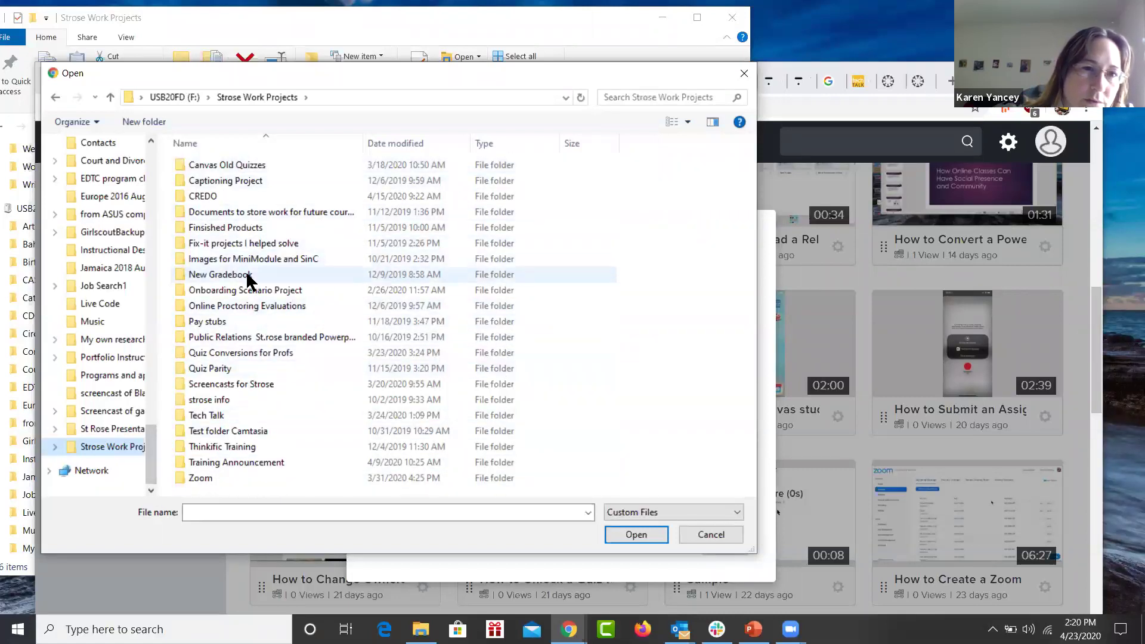
{"action": "left_click", "coordinate": [239, 383]}
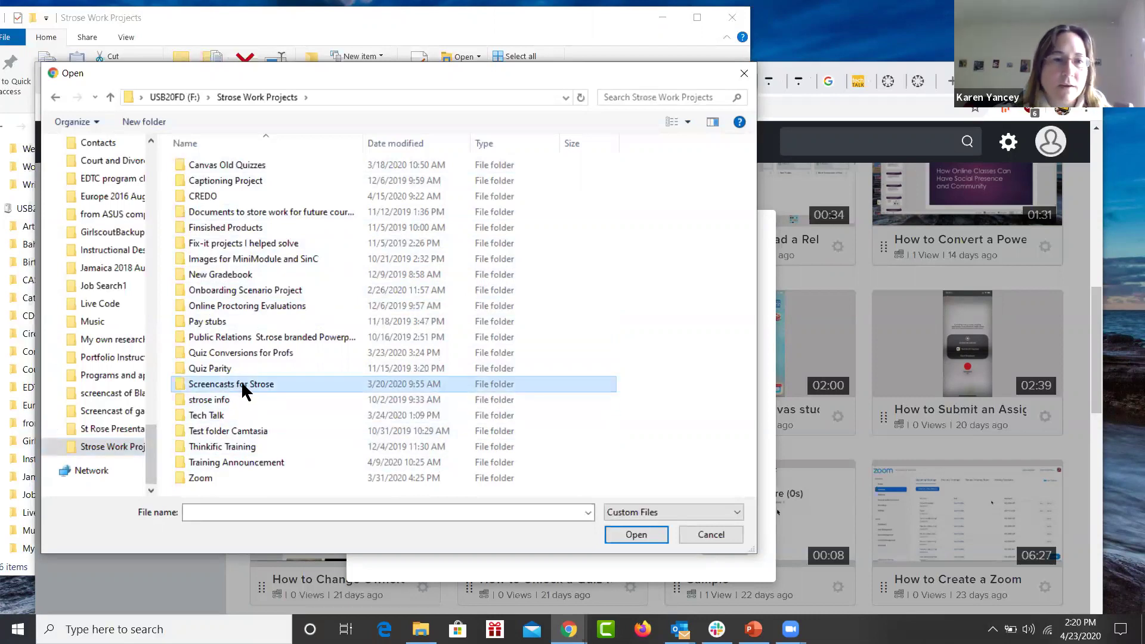
{"action": "double_click", "coordinate": [241, 384]}
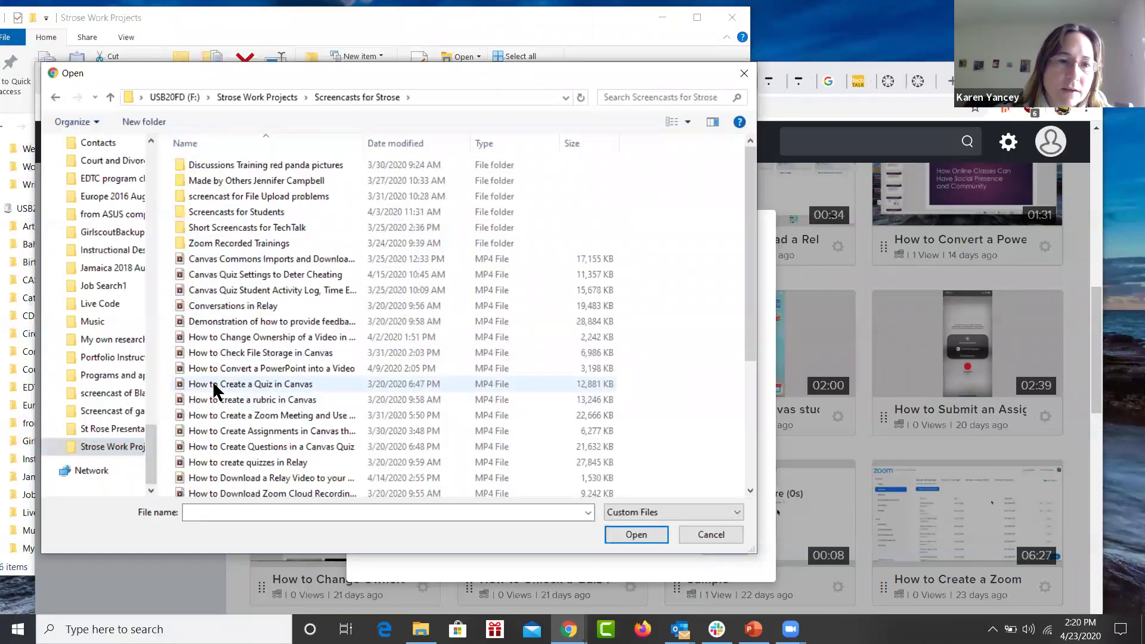
{"action": "left_click", "coordinate": [216, 389]}
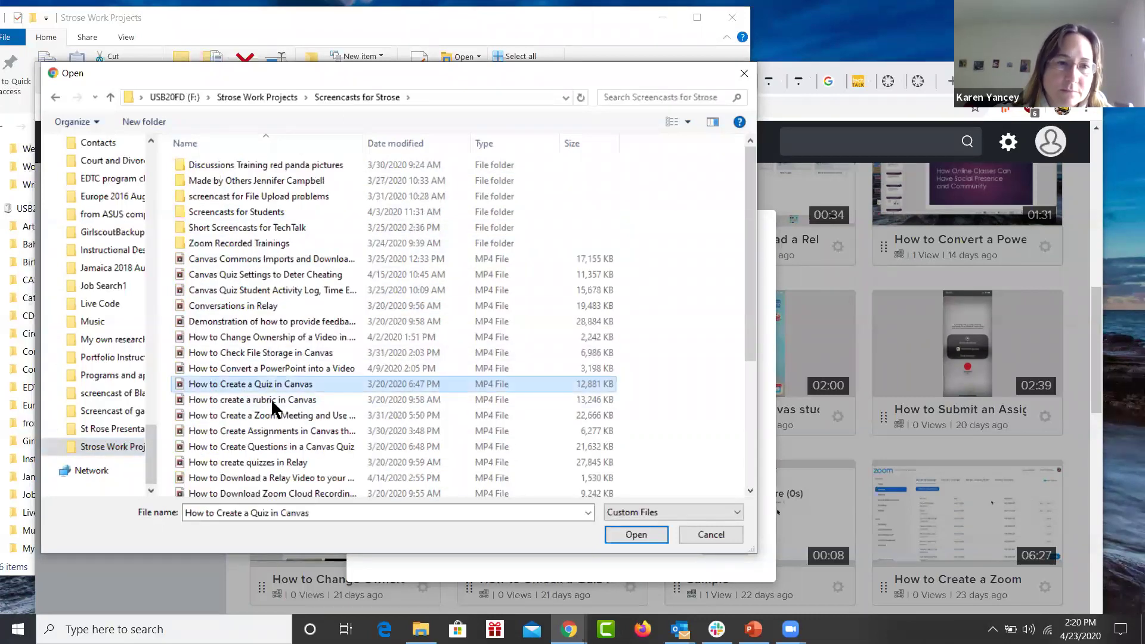
{"action": "left_click", "coordinate": [626, 534]}
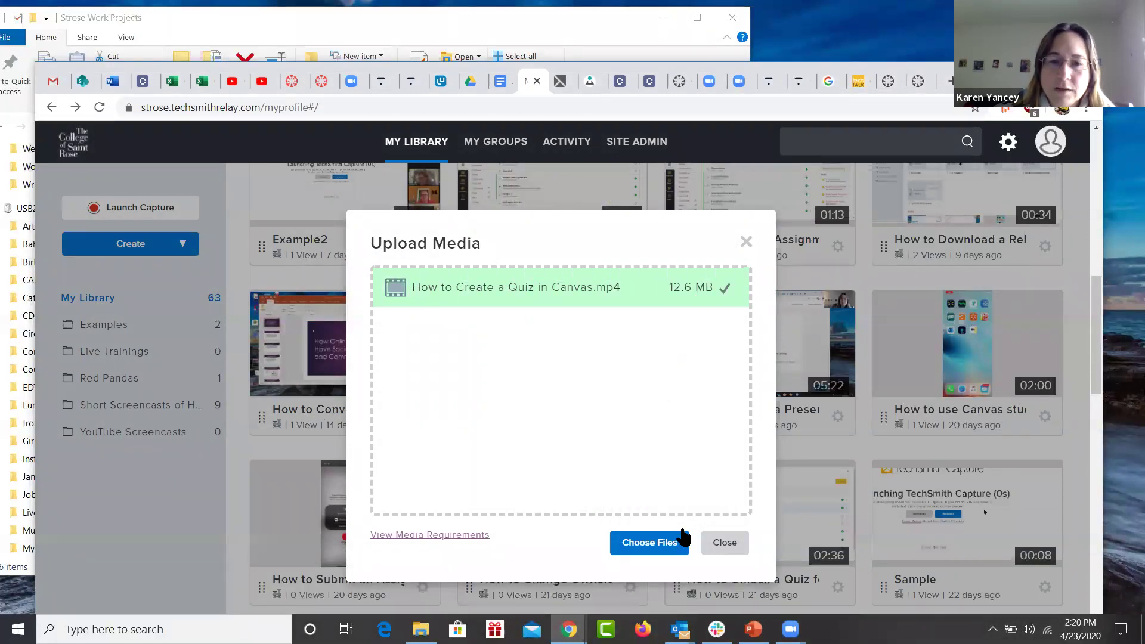
- Close the finished upload, check the new 06:17 quiz video in Media, and reopen Upload Media
{"action": "left_click", "coordinate": [726, 543]}
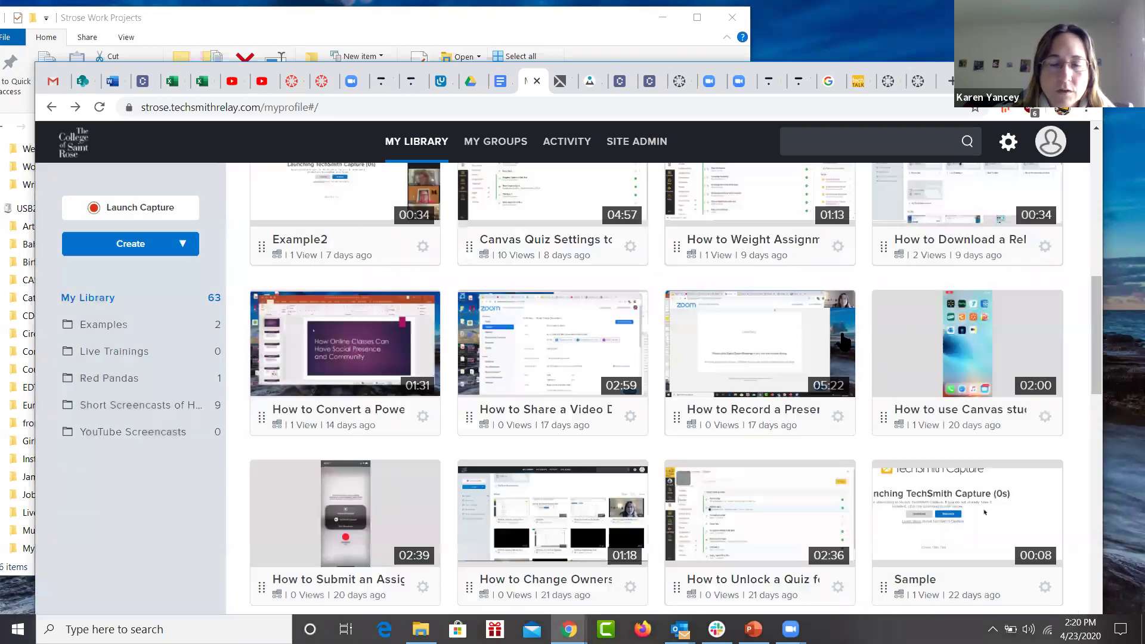
{"action": "scroll", "coordinate": [861, 339], "scroll_direction": "up", "scroll_amount": 5}
{"action": "scroll", "coordinate": [861, 334], "scroll_direction": "up", "scroll_amount": 6}
{"action": "scroll", "coordinate": [603, 389], "scroll_direction": "down", "scroll_amount": 8}
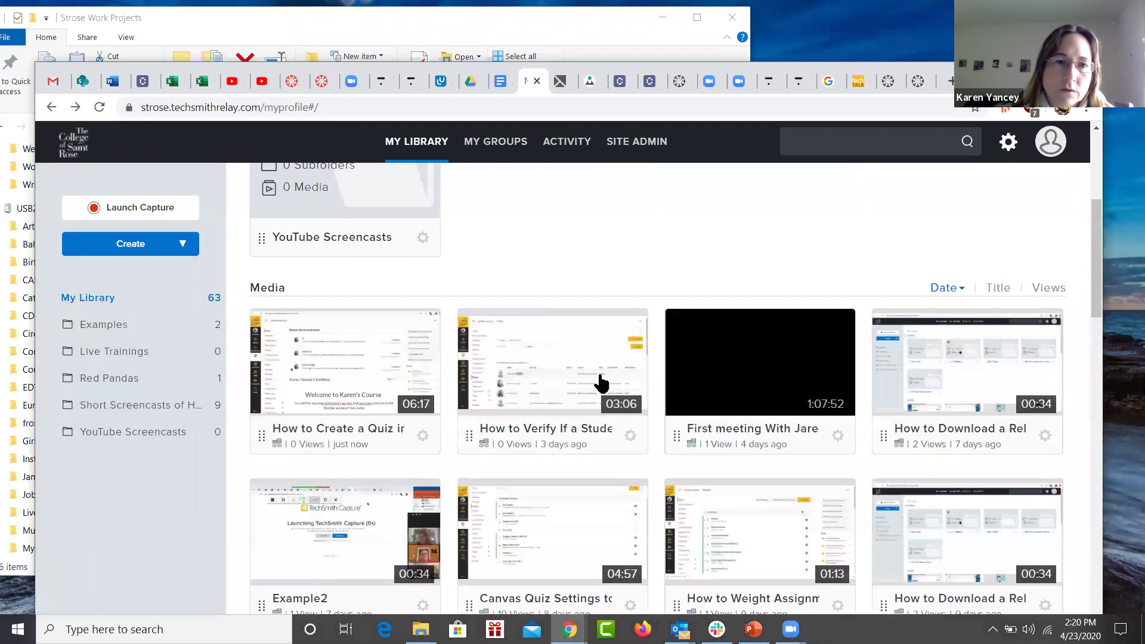
{"action": "scroll", "coordinate": [381, 184], "scroll_direction": "up", "scroll_amount": 1}
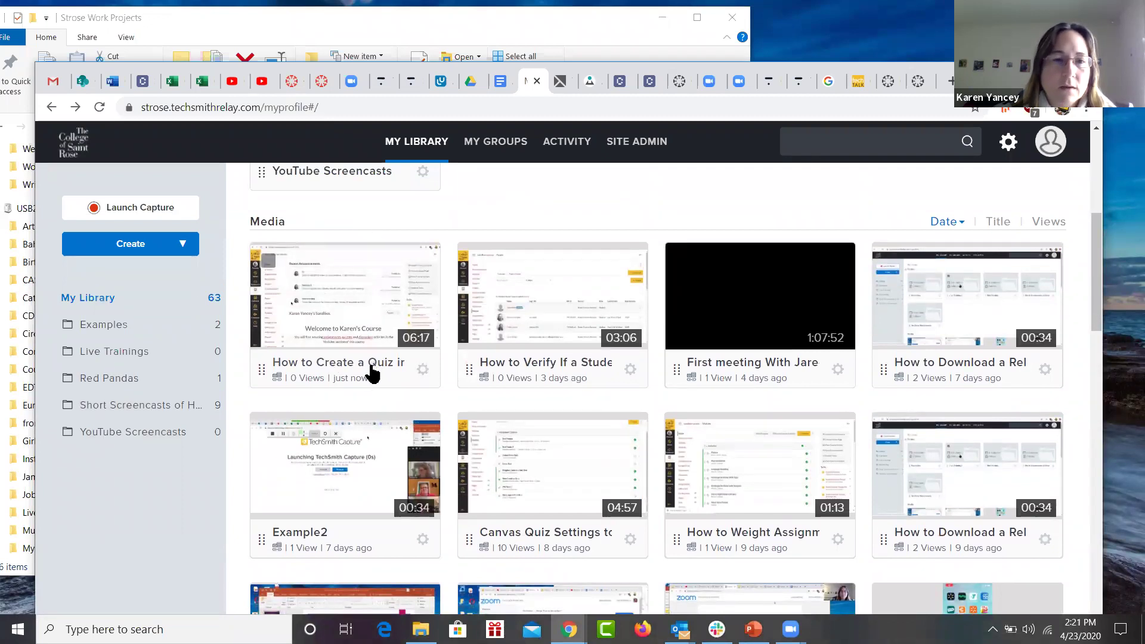
{"action": "left_click", "coordinate": [183, 246]}
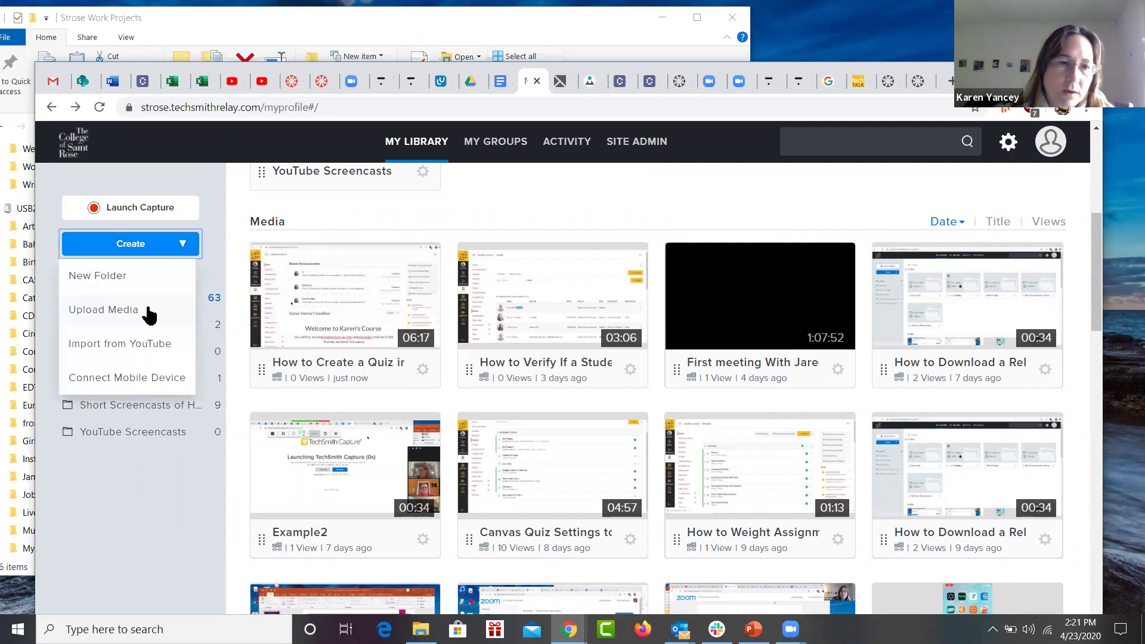
{"action": "left_click", "coordinate": [152, 310]}
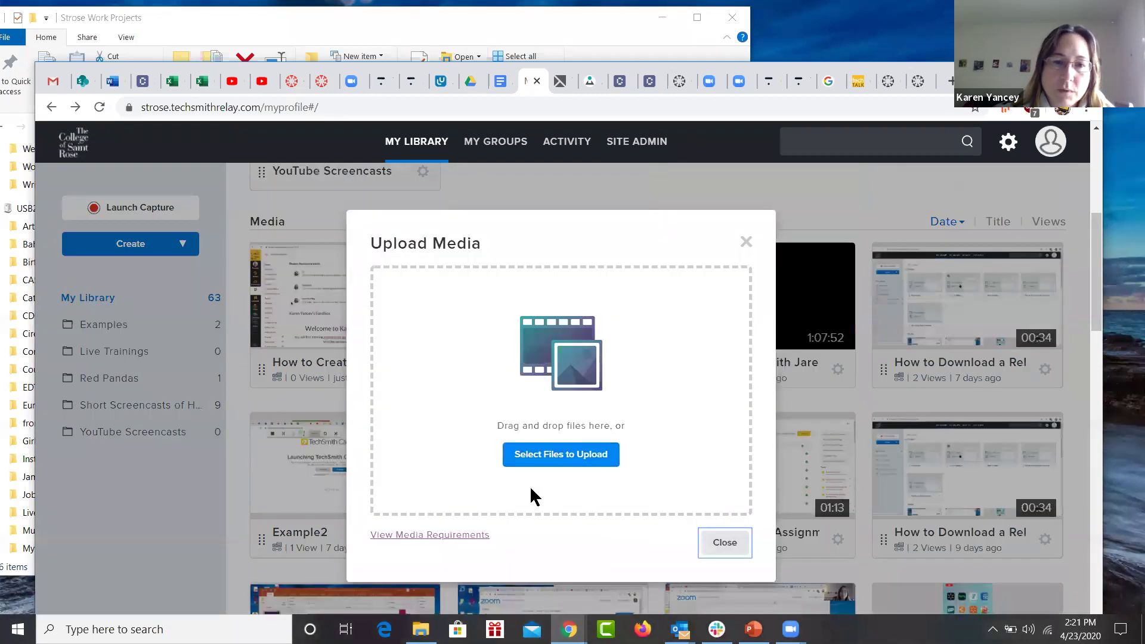
- Read the Supported File Formats article from View Media Requirements, then return to the Relay tab
{"action": "left_click", "coordinate": [466, 536]}
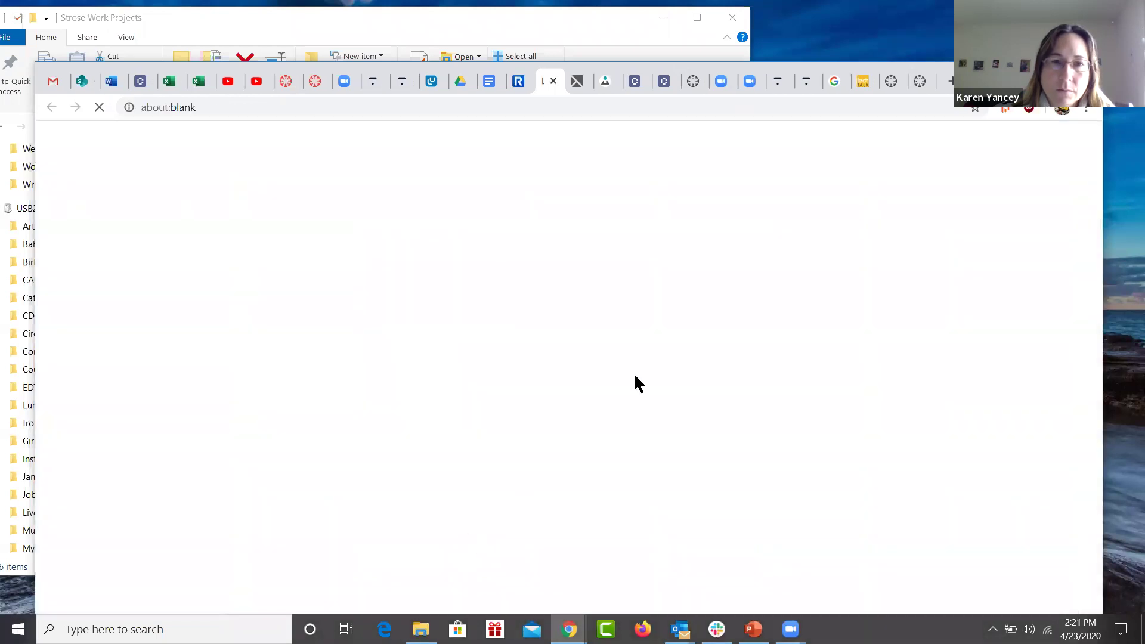
{"action": "scroll", "coordinate": [780, 335], "scroll_direction": "down", "scroll_amount": 5}
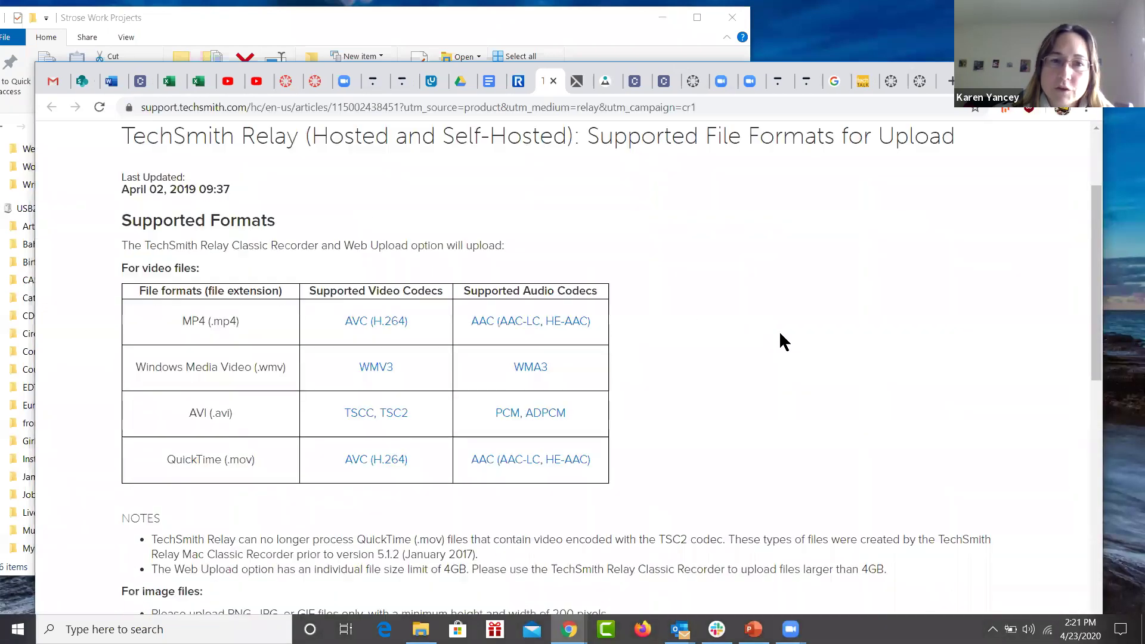
{"action": "scroll", "coordinate": [807, 320], "scroll_direction": "down", "scroll_amount": 2}
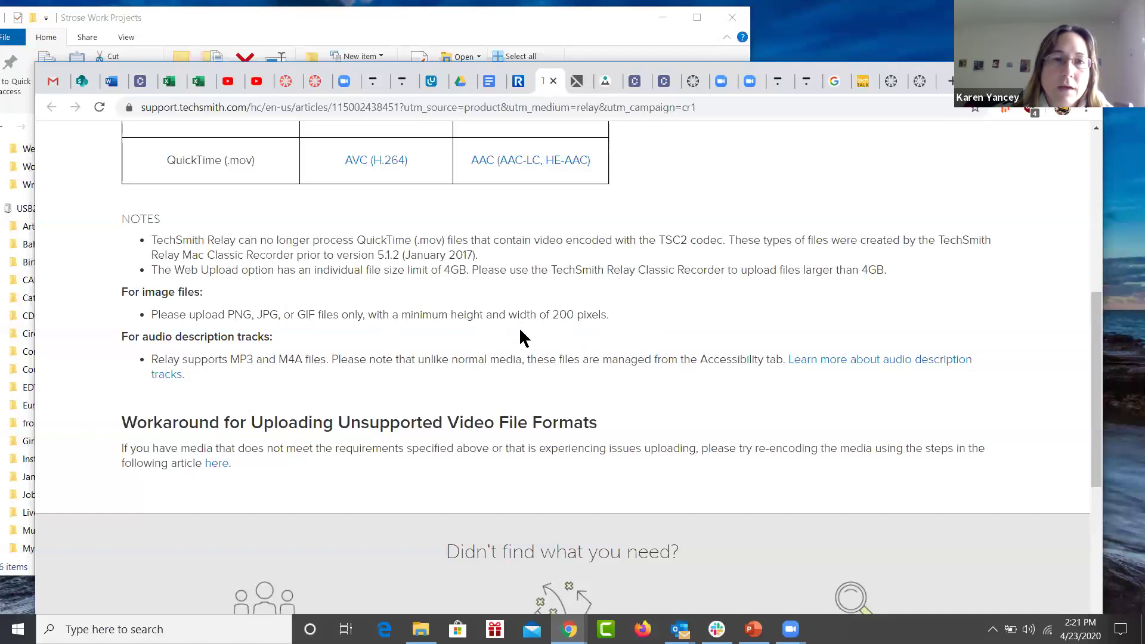
{"action": "scroll", "coordinate": [520, 330], "scroll_direction": "up", "scroll_amount": 1}
{"action": "scroll", "coordinate": [519, 327], "scroll_direction": "up", "scroll_amount": 7}
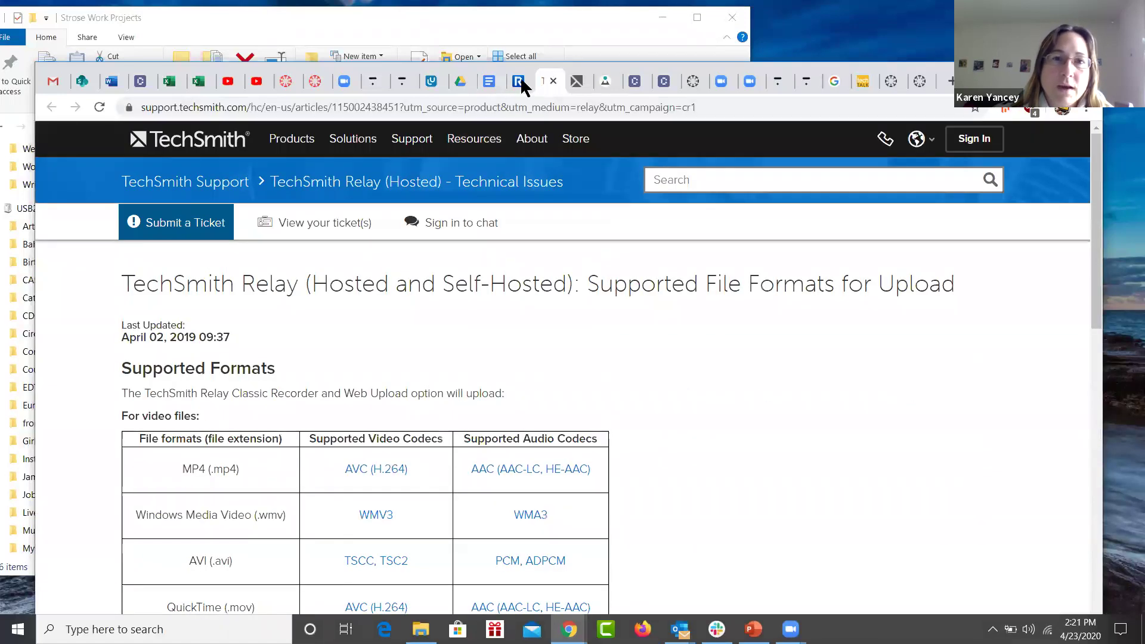
{"action": "left_click", "coordinate": [518, 83]}
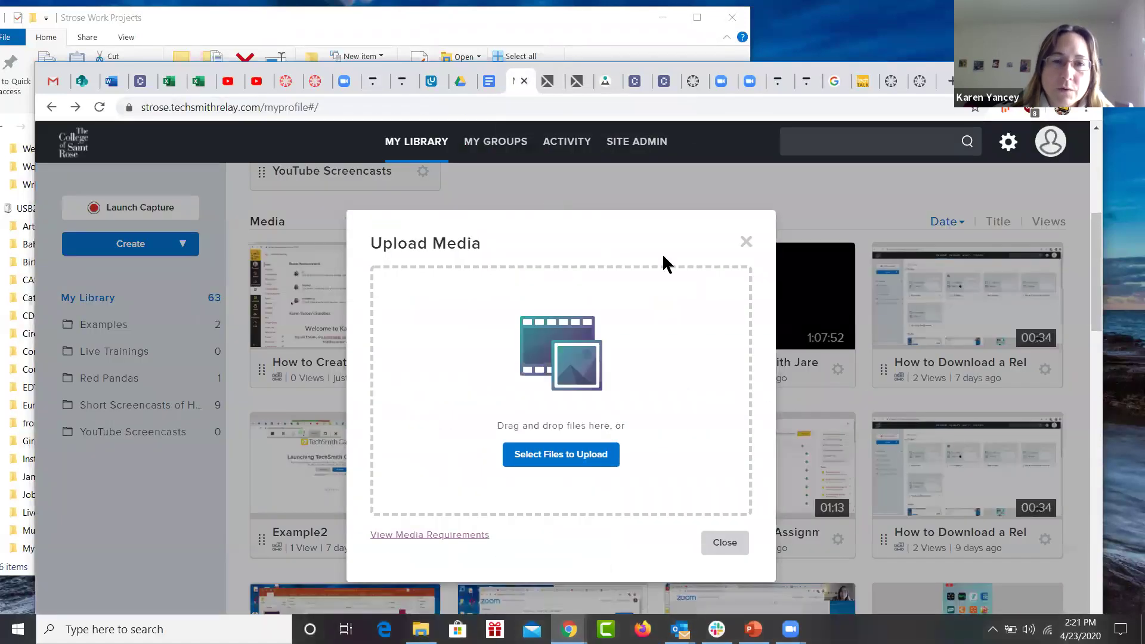
- Close the Upload Media dialog and place the Language Sampling deck over the Relay library
{"action": "left_click", "coordinate": [747, 240]}
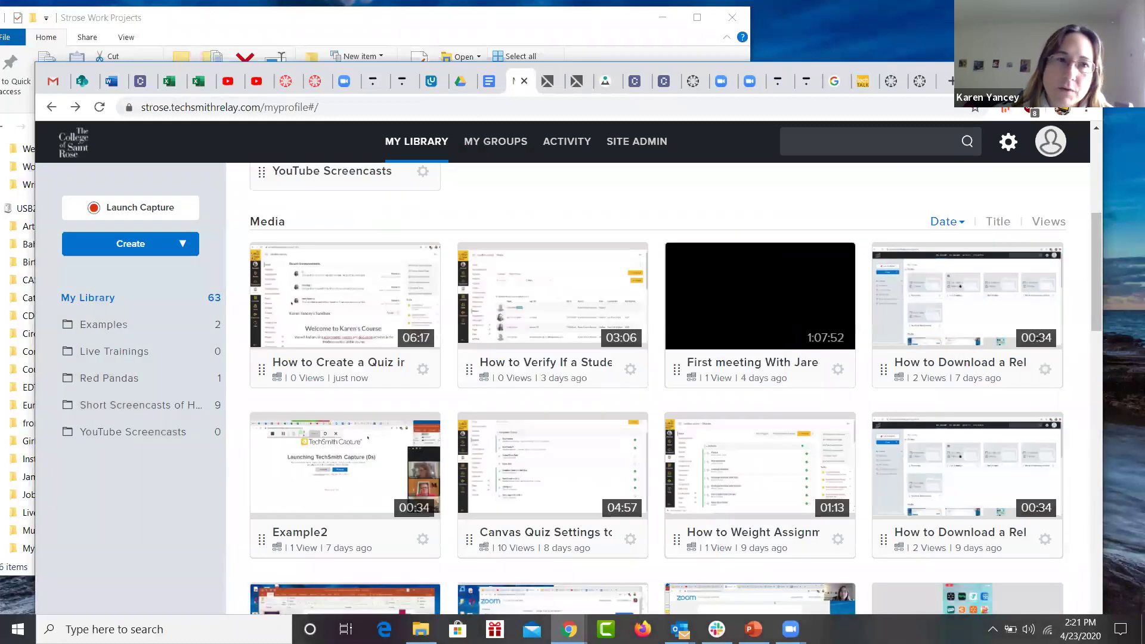
{"action": "left_click_drag", "start_coordinate": [966, 81], "coordinate": [959, 62]}
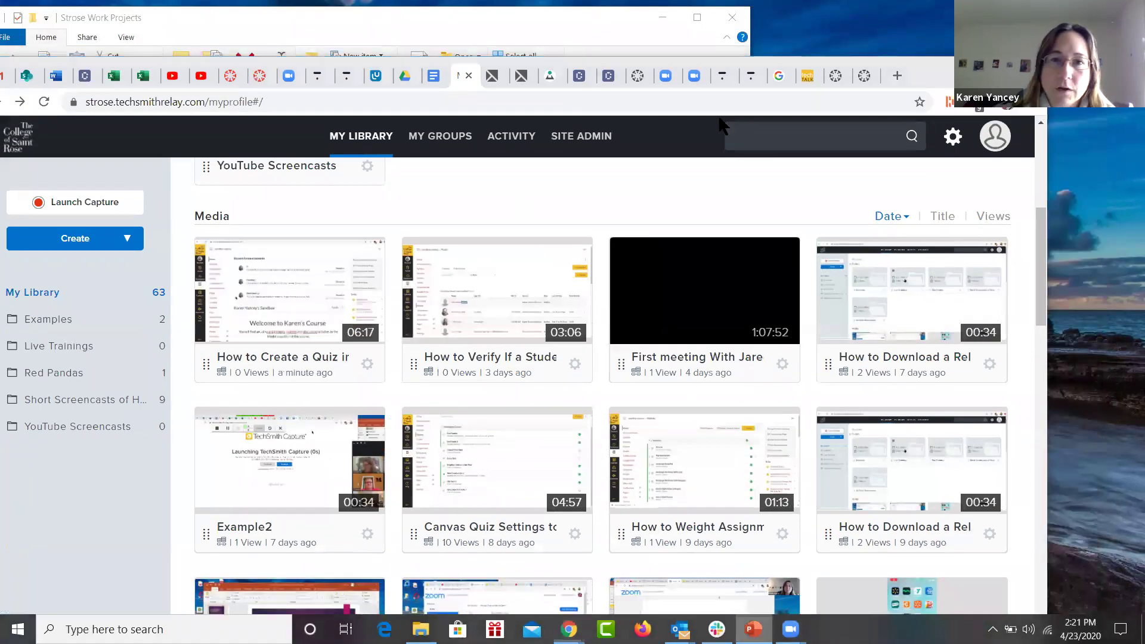
{"action": "key", "text": "alt+Tab"}
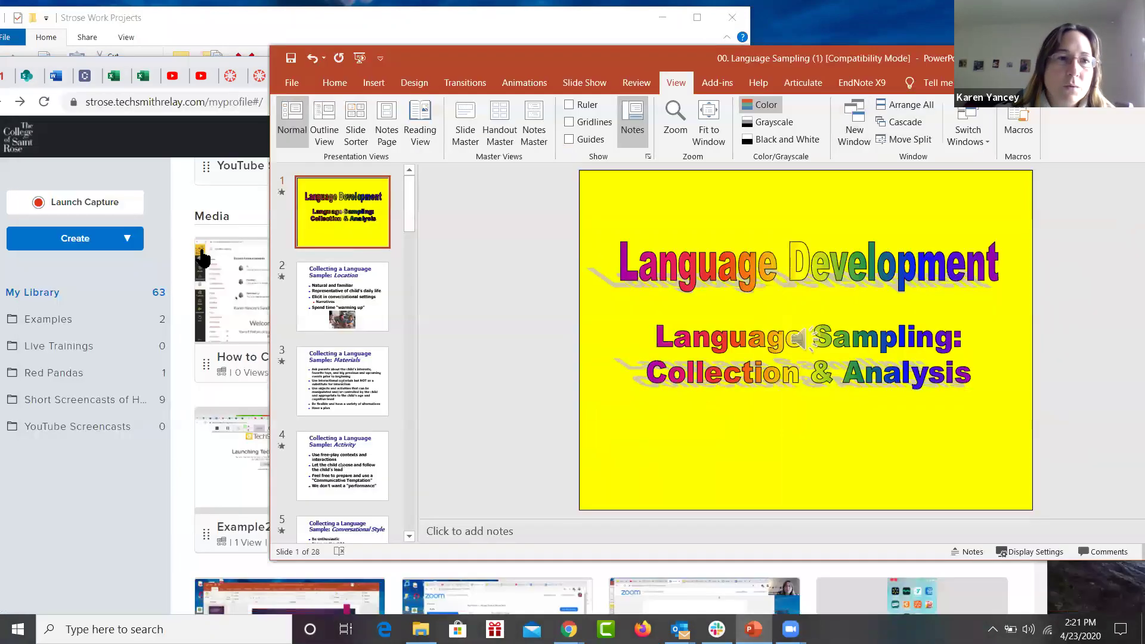
{"action": "left_click_drag", "start_coordinate": [888, 136], "coordinate": [1136, 85]}
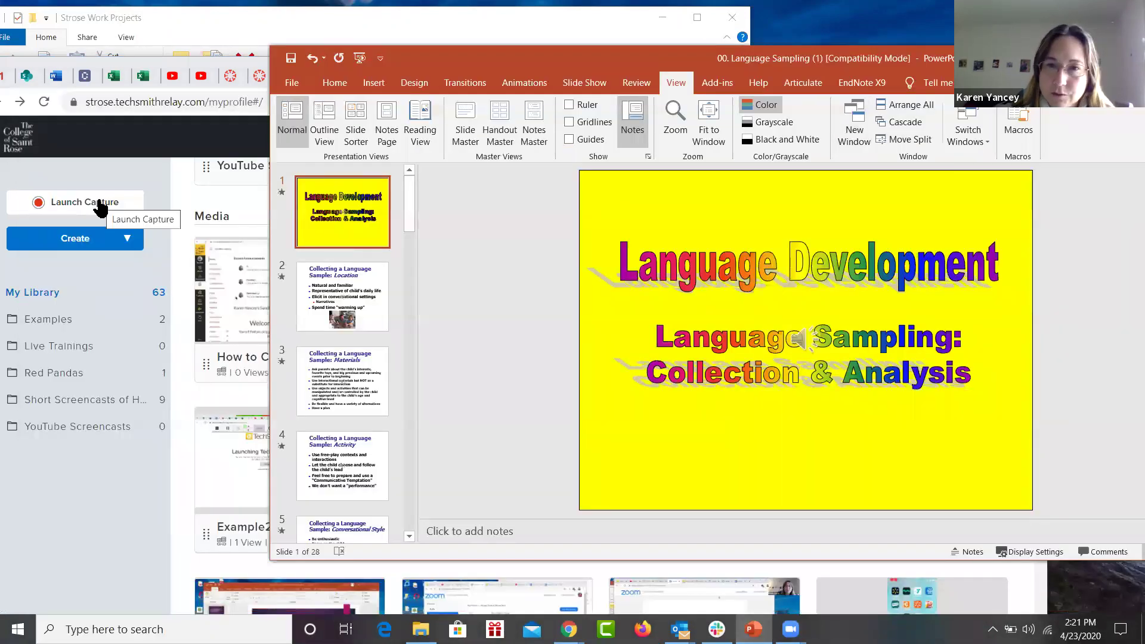
- Launch TechSmith Capture from Relay and drag a 1868 x 910 recording area around the browser
{"action": "left_click", "coordinate": [100, 206]}
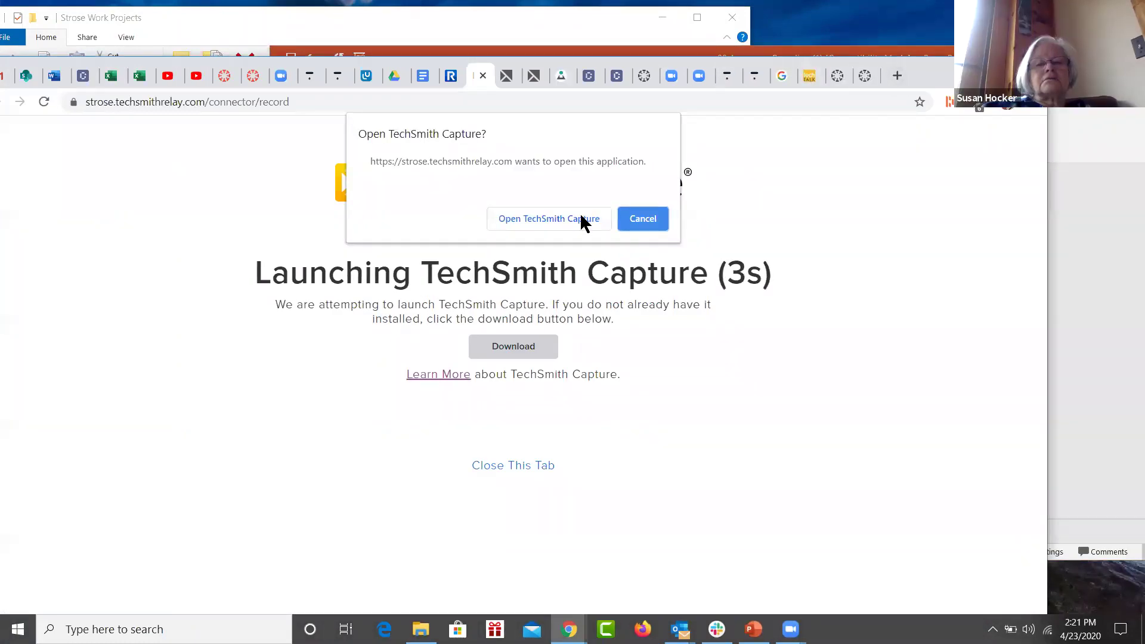
{"action": "left_click", "coordinate": [579, 219]}
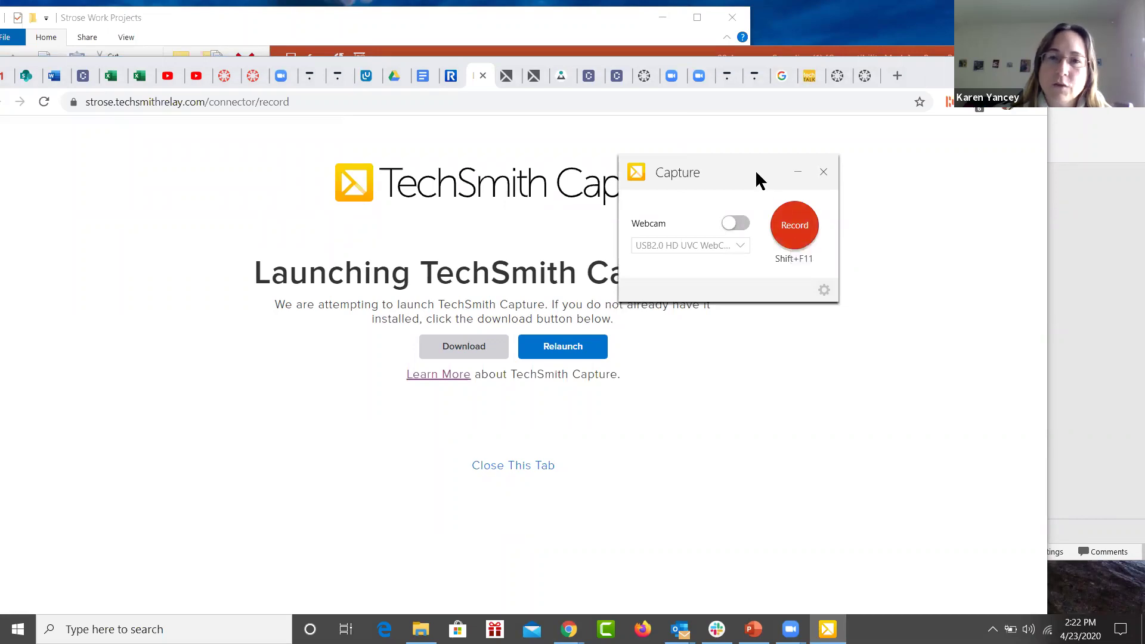
{"action": "left_click", "coordinate": [789, 224]}
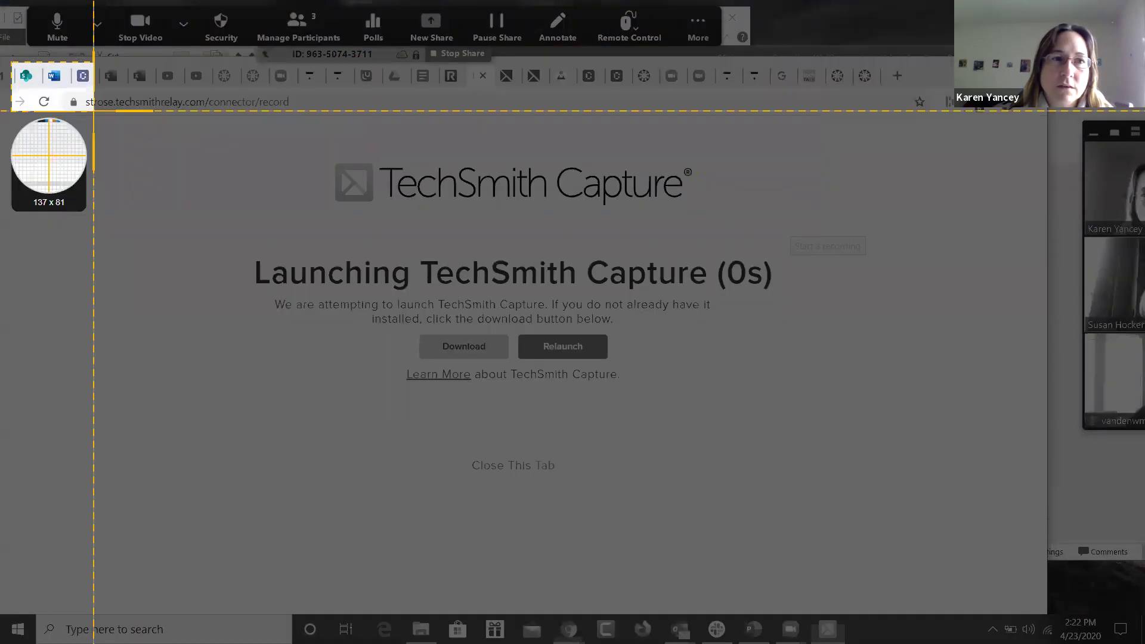
{"action": "left_click_drag", "start_coordinate": [11, 63], "coordinate": [1127, 606]}
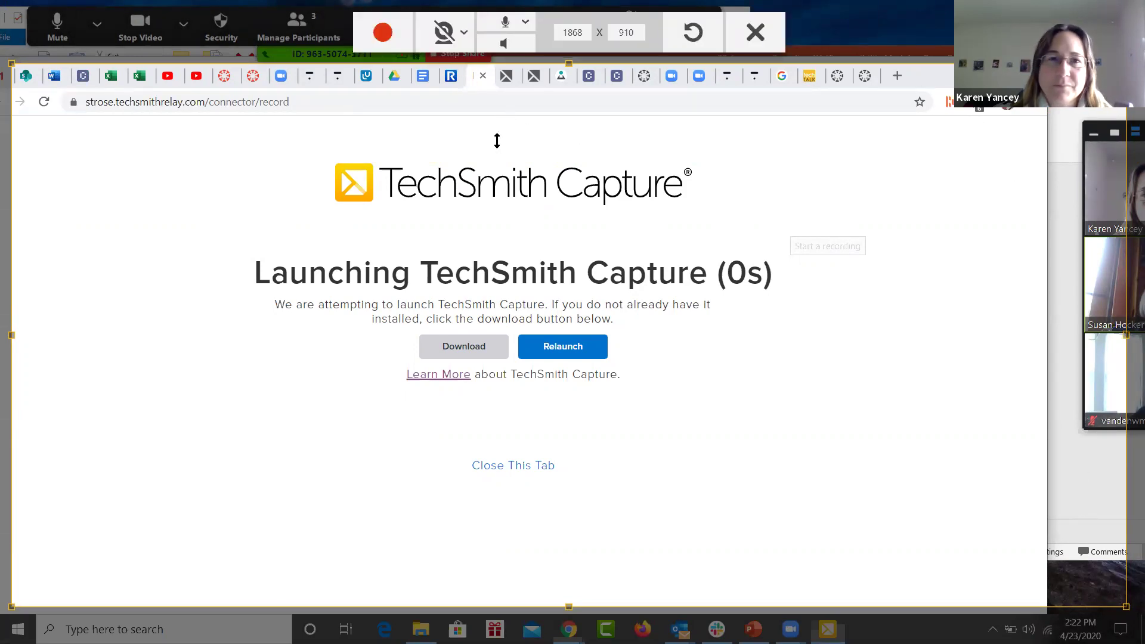
- Record the Language Sampling slide show through the Location and Materials slides, then stop to preview
{"action": "left_click", "coordinate": [383, 33]}
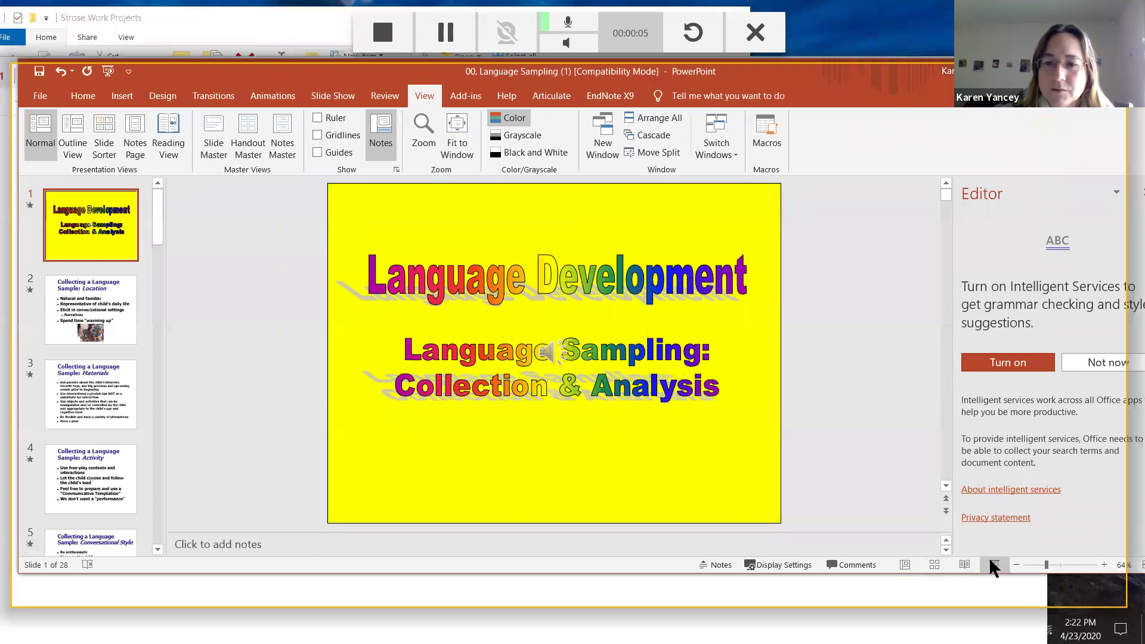
{"action": "key", "text": "F5"}
{"action": "left_click", "coordinate": [557, 319]}
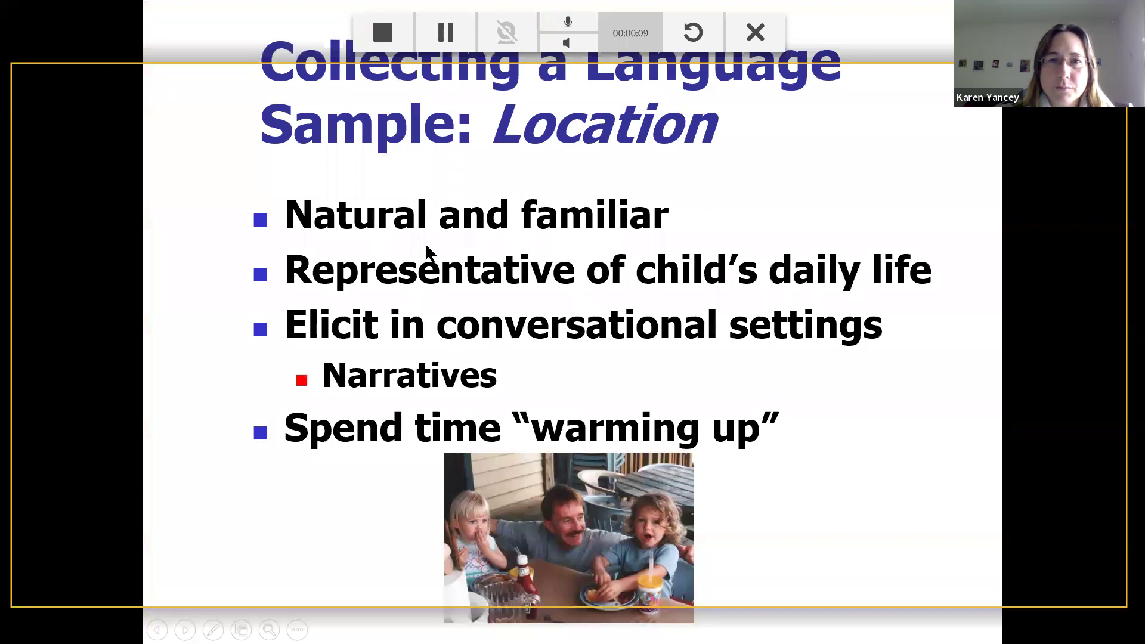
{"action": "left_click", "coordinate": [537, 244]}
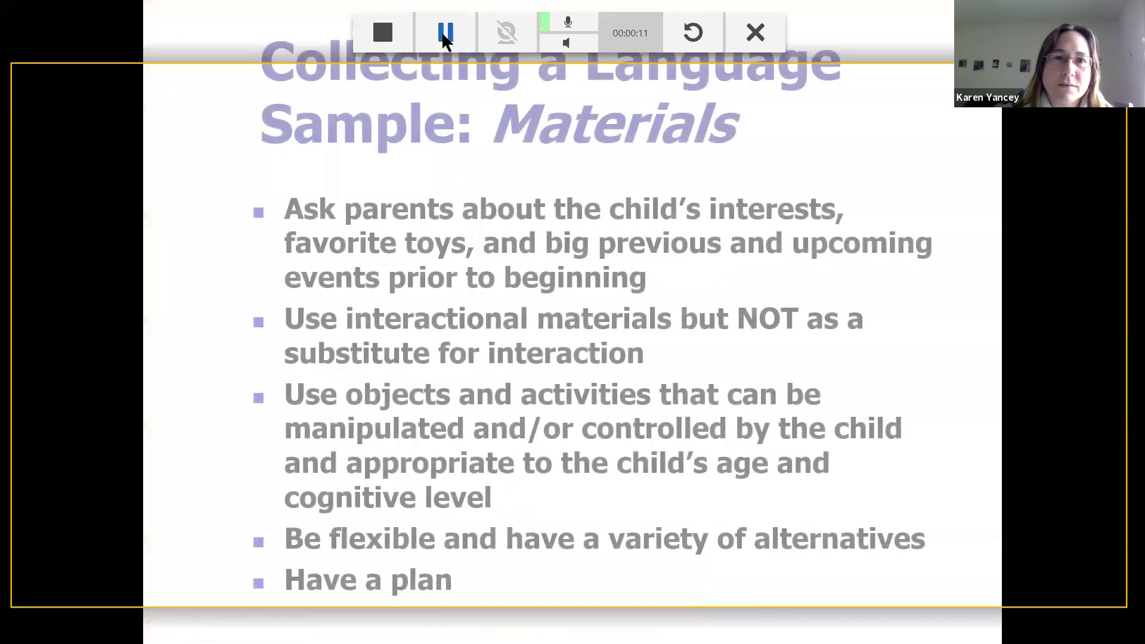
{"action": "left_click", "coordinate": [446, 33]}
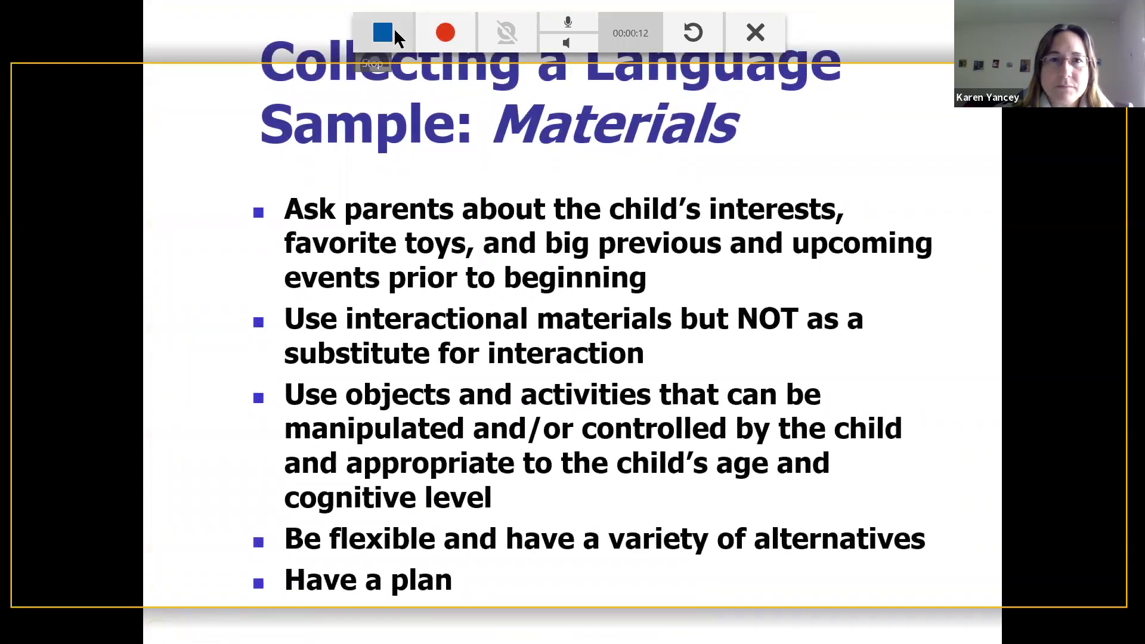
{"action": "left_click", "coordinate": [385, 32]}
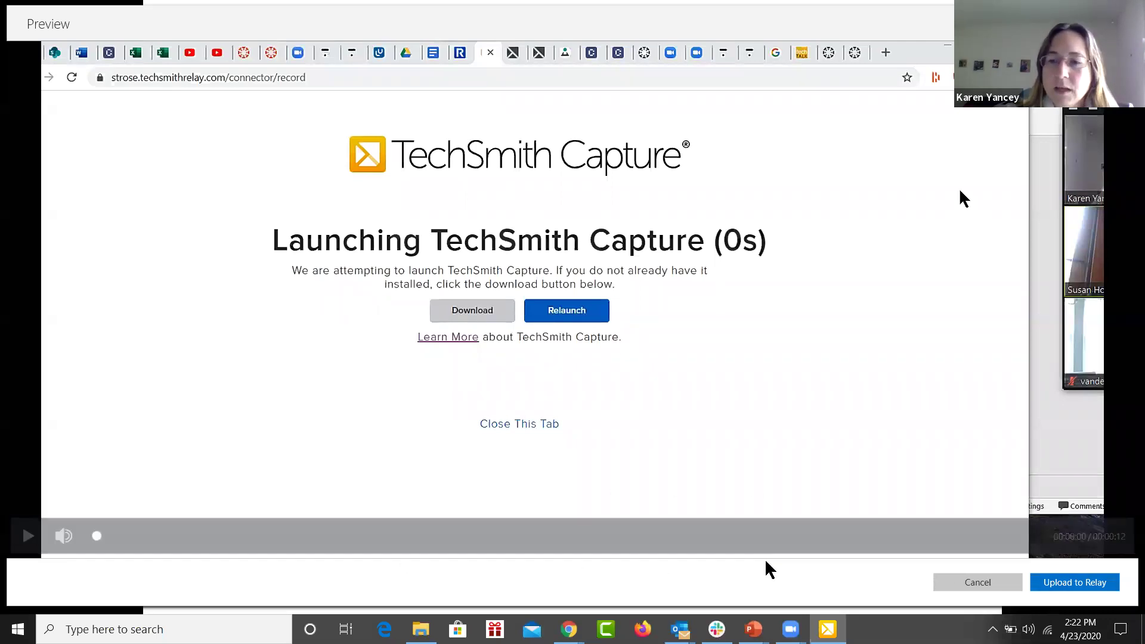
- Upload the recording to Relay, retitle it 'testing', save, and return to My Library
{"action": "left_click", "coordinate": [1072, 583]}
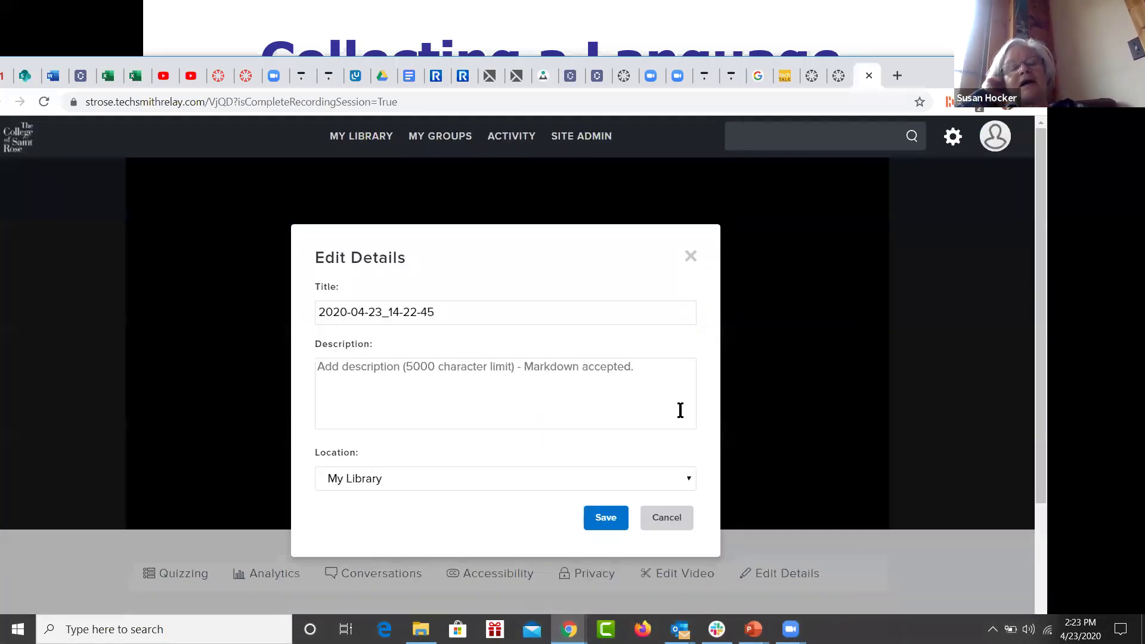
{"action": "left_click", "coordinate": [494, 314]}
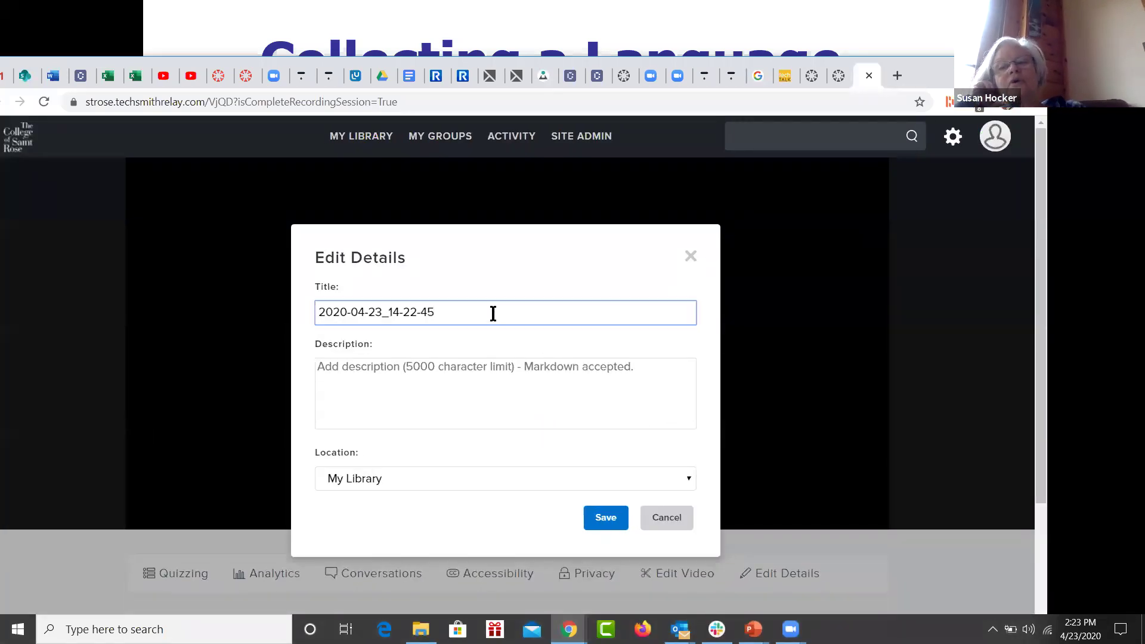
{"action": "key", "text": "BackSpace"}
{"action": "key", "text": "BackSpace"}
{"action": "key", "text": "BackSpace"}
{"action": "key", "text": "BackSpace"}
{"action": "key", "text": "BackSpace"}
{"action": "key", "text": "BackSpace"}
{"action": "key", "text": "BackSpace"}
{"action": "key", "text": "BackSpace"}
{"action": "key", "text": "BackSpace"}
{"action": "key", "text": "BackSpace"}
{"action": "key", "text": "BackSpace"}
{"action": "key", "text": "BackSpace"}
{"action": "key", "text": "BackSpace"}
{"action": "key", "text": "BackSpace"}
{"action": "key", "text": "BackSpace"}
{"action": "key", "text": "BackSpace"}
{"action": "key", "text": "BackSpace"}
{"action": "key", "text": "BackSpace"}
{"action": "key", "text": "BackSpace"}
{"action": "type", "text": "testing"}
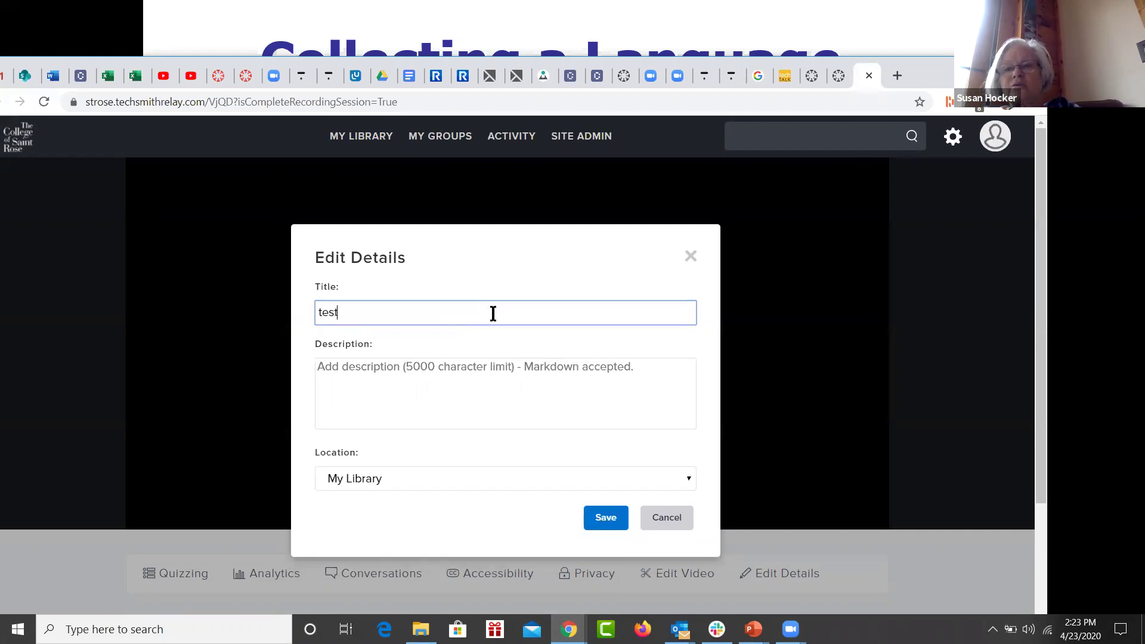
{"action": "left_click", "coordinate": [606, 519]}
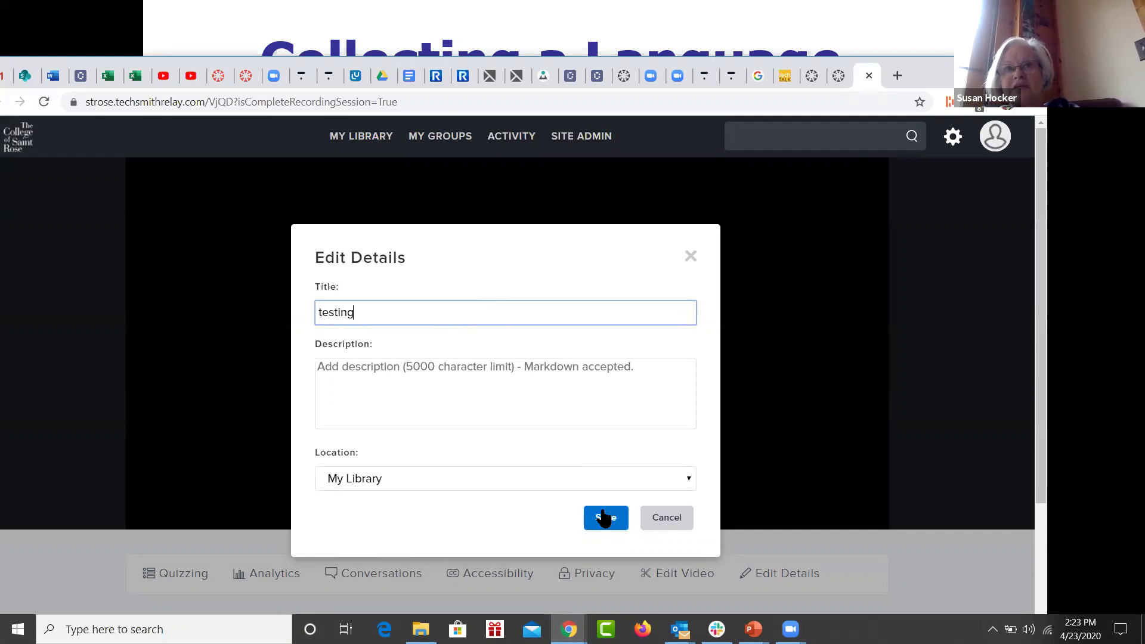
{"action": "left_click", "coordinate": [607, 519]}
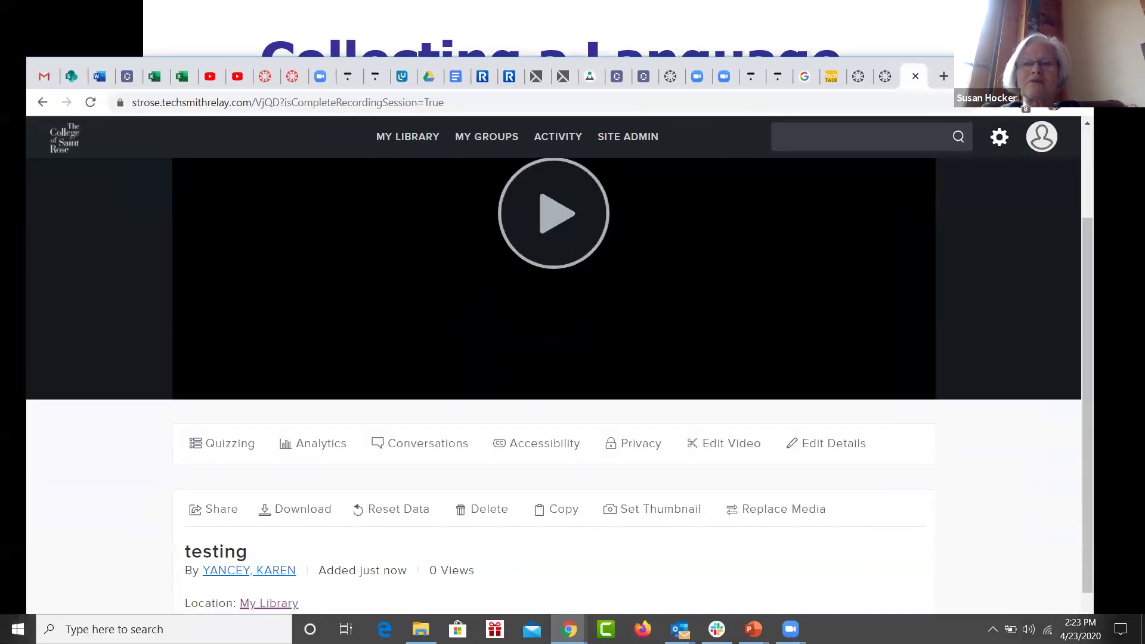
{"action": "left_click", "coordinate": [281, 515]}
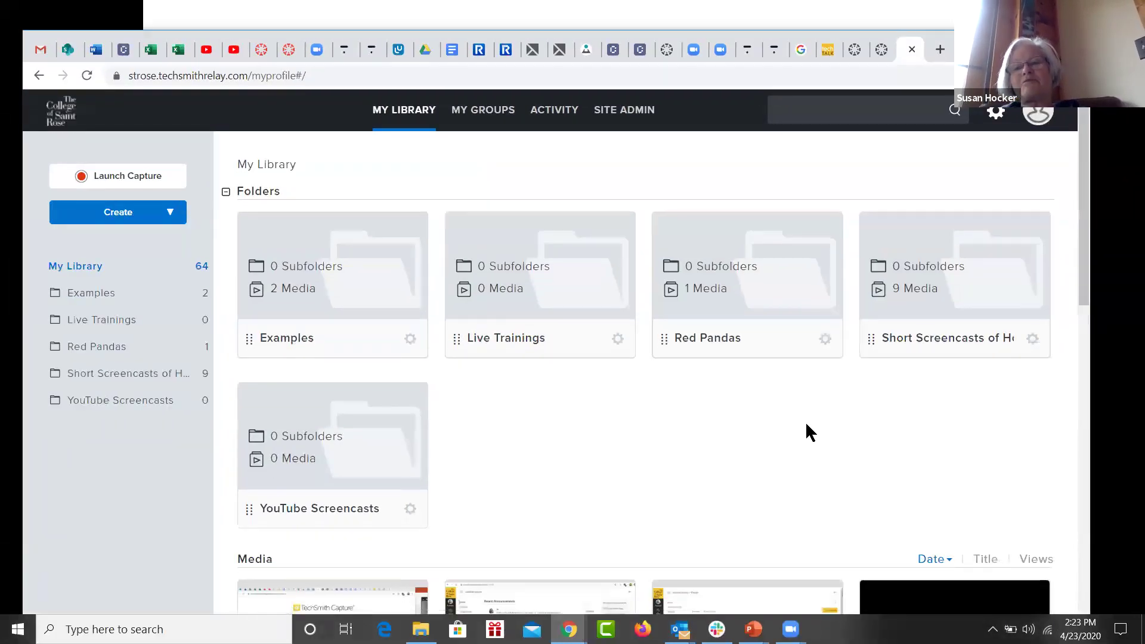
- Scroll through the library's Media grid, briefly checking the Create options, to locate Starry_Night
{"action": "scroll", "coordinate": [805, 421], "scroll_direction": "down", "scroll_amount": 5}
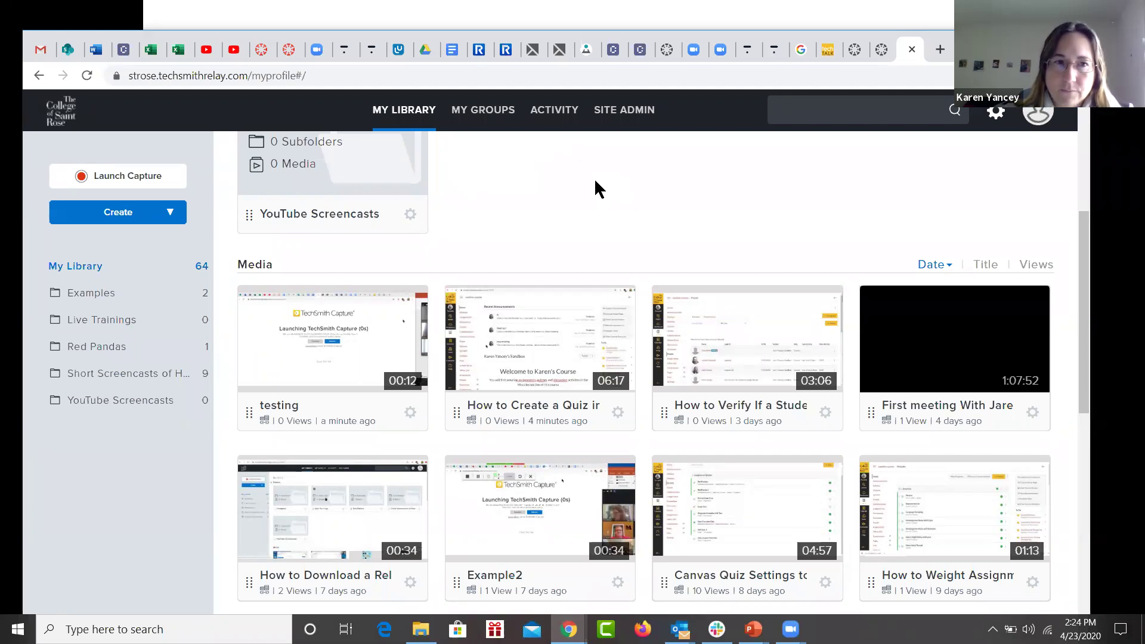
{"action": "left_click", "coordinate": [171, 215]}
{"action": "left_click", "coordinate": [203, 218]}
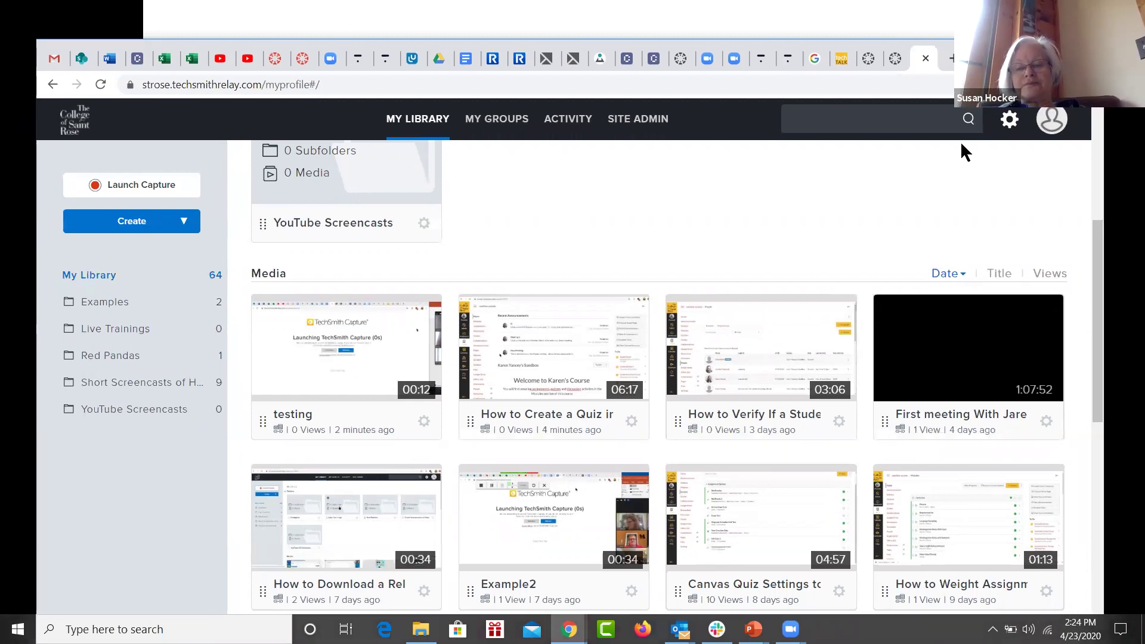
{"action": "scroll", "coordinate": [952, 239], "scroll_direction": "down", "scroll_amount": 5}
{"action": "scroll", "coordinate": [955, 260], "scroll_direction": "down", "scroll_amount": 7}
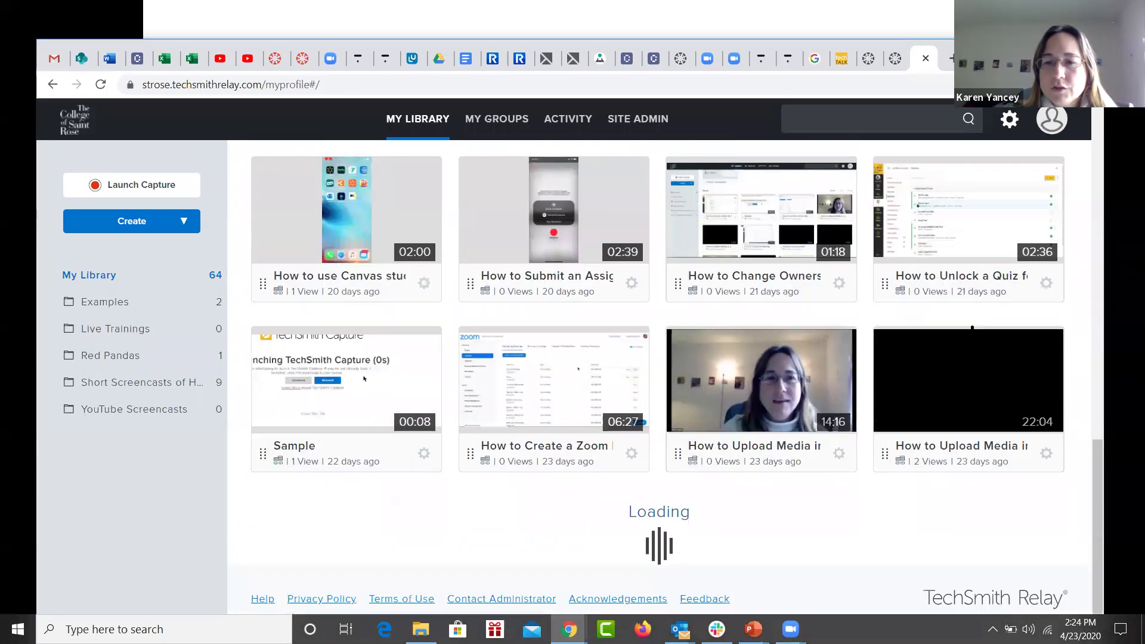
{"action": "scroll", "coordinate": [979, 295], "scroll_direction": "down", "scroll_amount": 10}
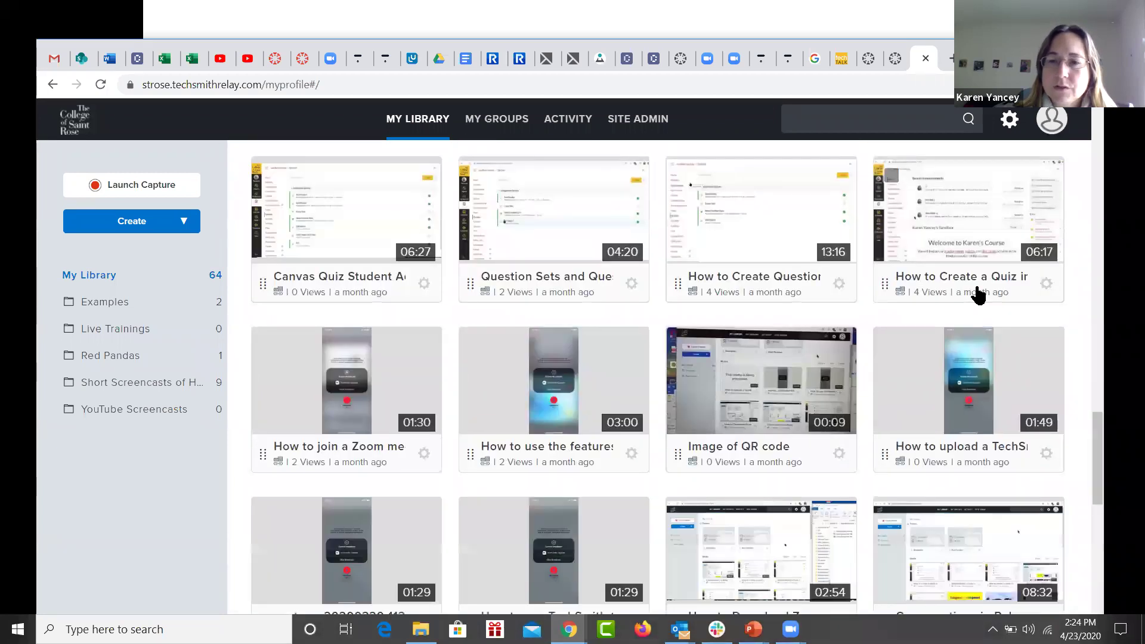
{"action": "scroll", "coordinate": [979, 295], "scroll_direction": "down", "scroll_amount": 8}
{"action": "scroll", "coordinate": [978, 295], "scroll_direction": "down", "scroll_amount": 5}
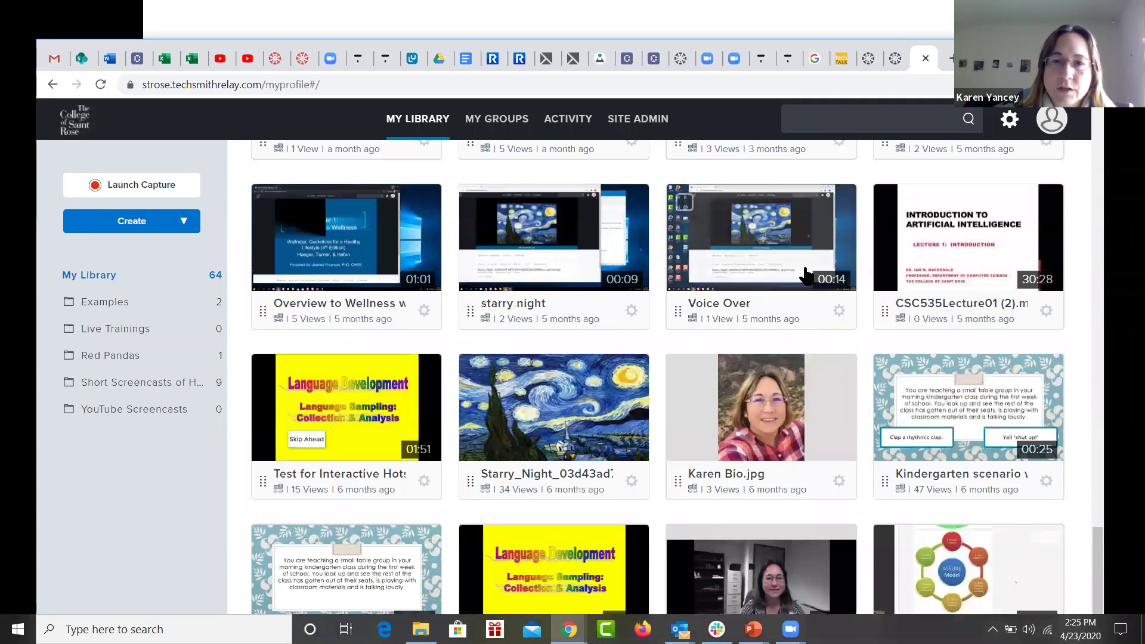
{"action": "scroll", "coordinate": [910, 379], "scroll_direction": "down", "scroll_amount": 3}
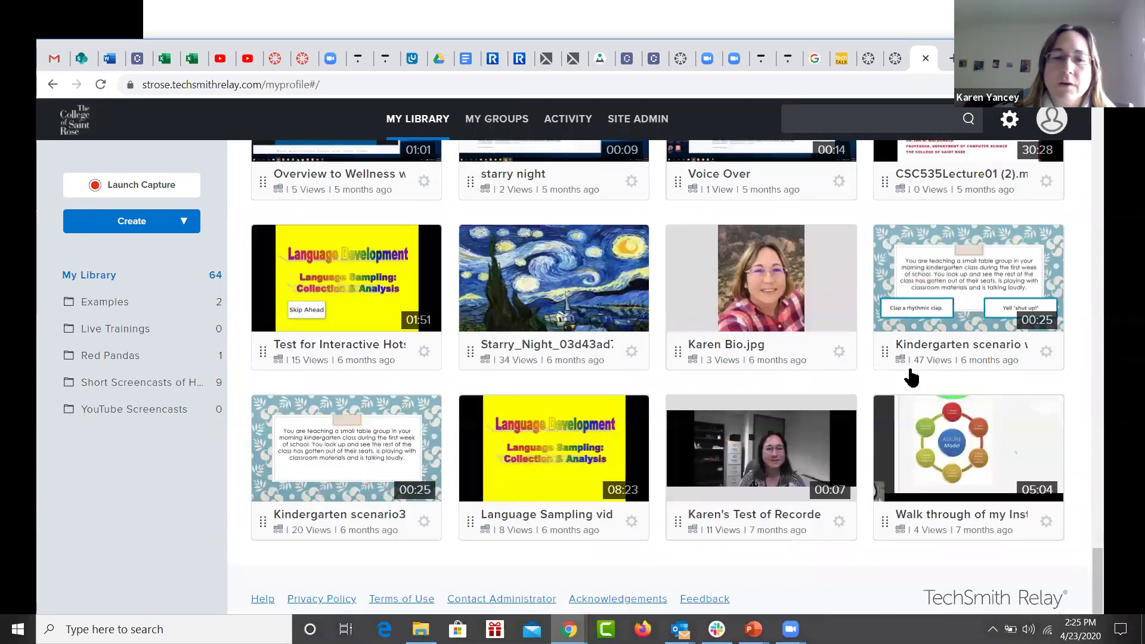
{"action": "scroll", "coordinate": [910, 376], "scroll_direction": "up", "scroll_amount": 3}
{"action": "scroll", "coordinate": [898, 376], "scroll_direction": "up", "scroll_amount": 1}
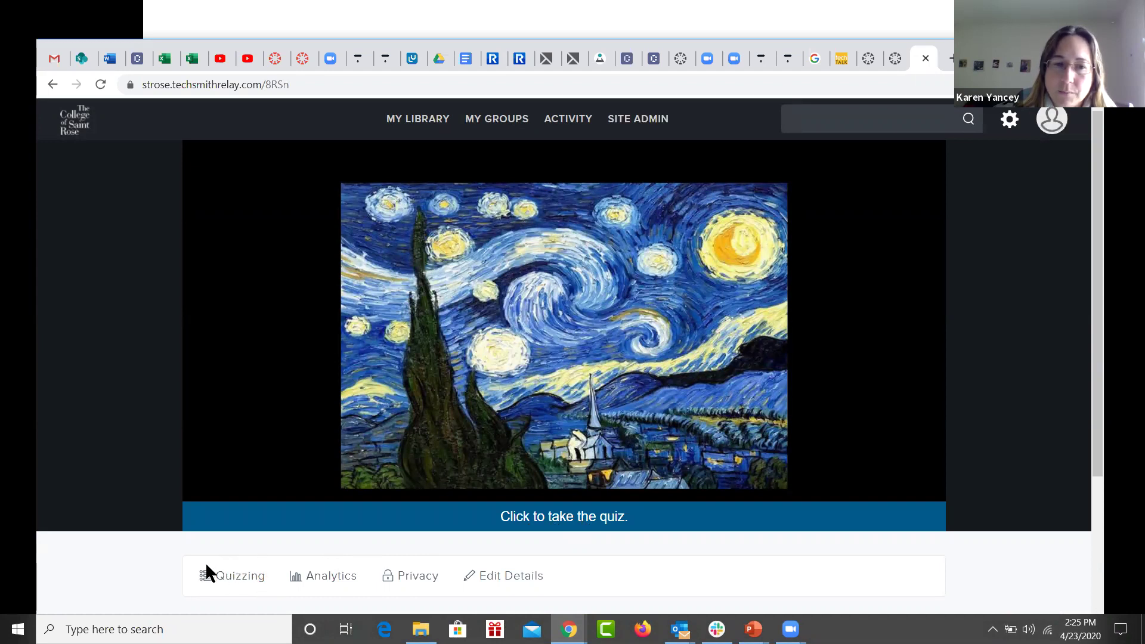
- Show the Starry_Night image's Quizzing details with its 10/31/2019 creation date, then lower the browser window
{"action": "left_click", "coordinate": [223, 581]}
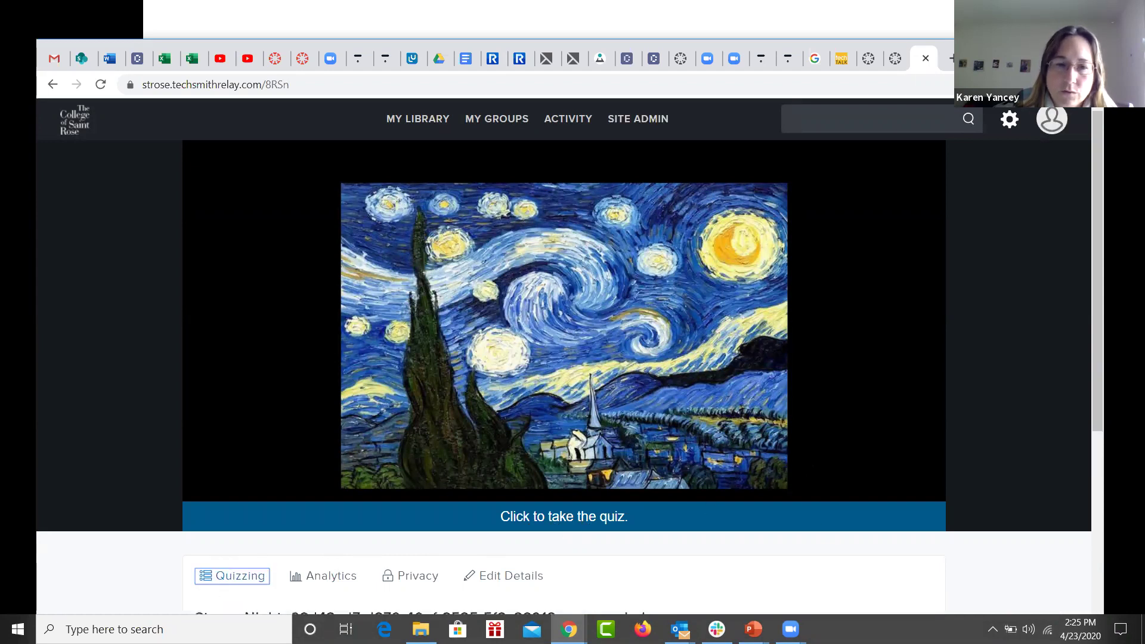
{"action": "scroll", "coordinate": [821, 531], "scroll_direction": "down", "scroll_amount": 6}
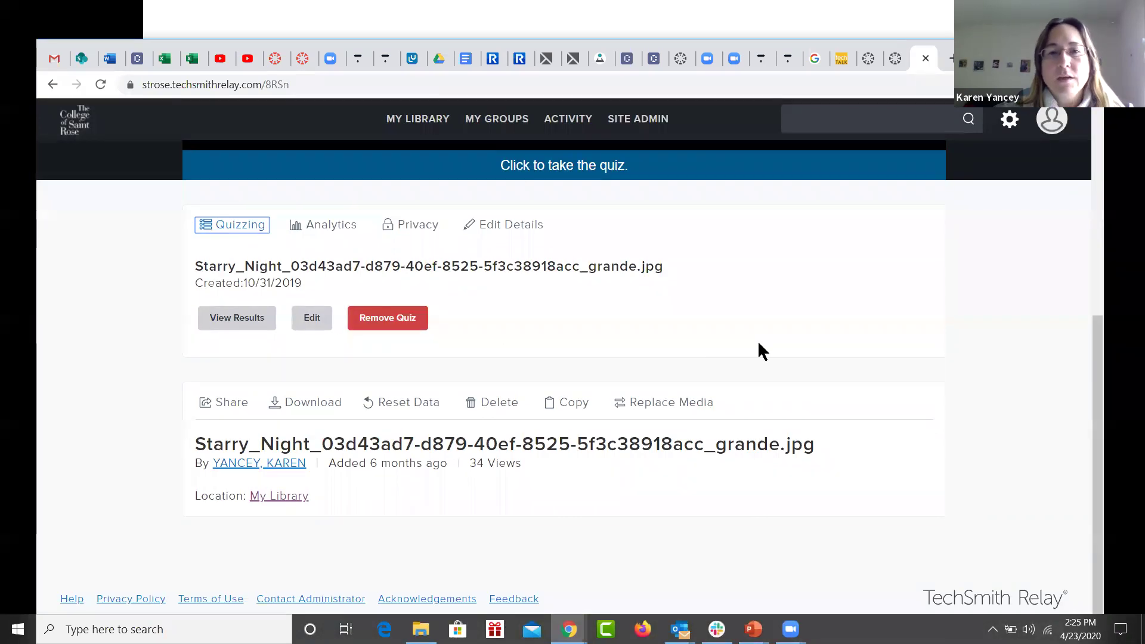
{"action": "scroll", "coordinate": [759, 341], "scroll_direction": "up", "scroll_amount": 1}
{"action": "scroll", "coordinate": [761, 344], "scroll_direction": "up", "scroll_amount": 3}
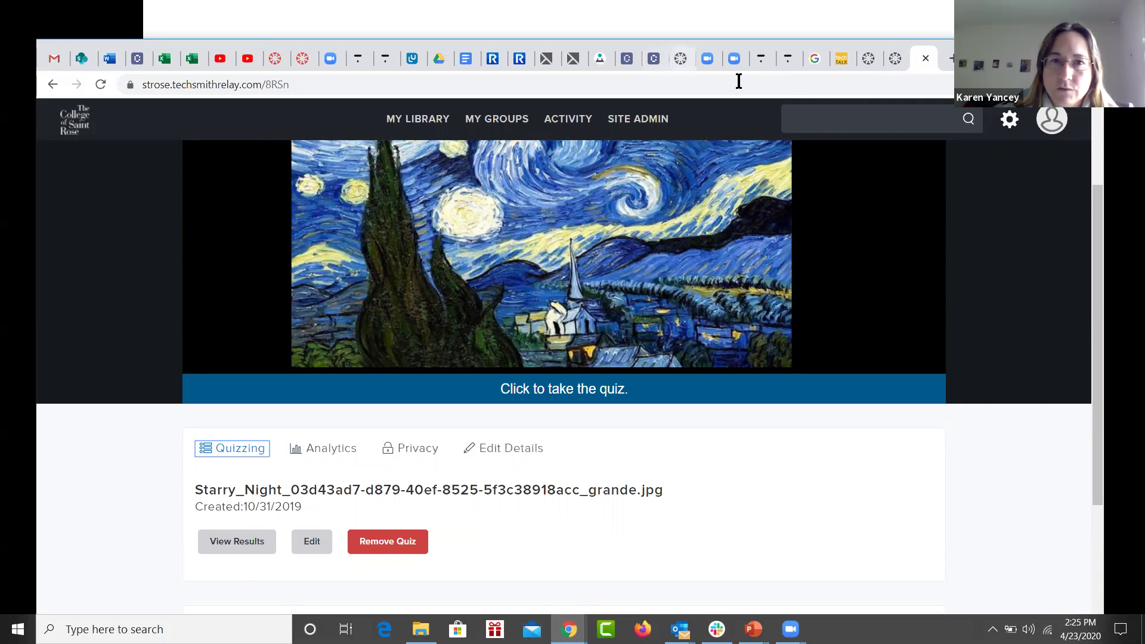
{"action": "left_click_drag", "start_coordinate": [433, 41], "coordinate": [455, 114]}
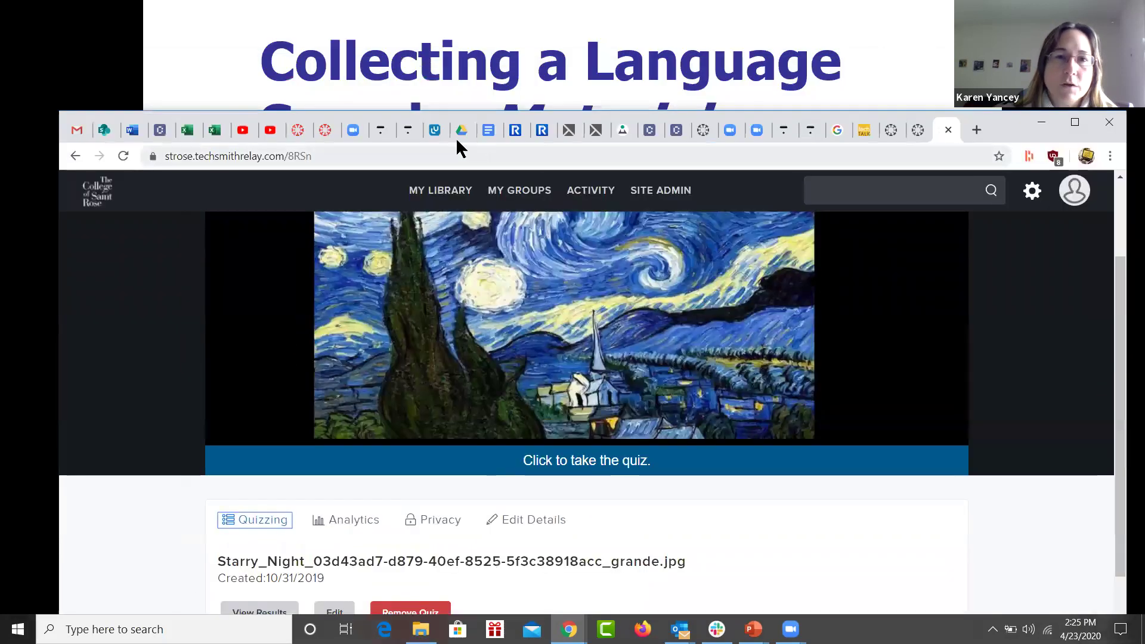
- Leave the second sandbox course's modules via the Courses list and the Canvas Dashboard
{"action": "left_click", "coordinate": [325, 131]}
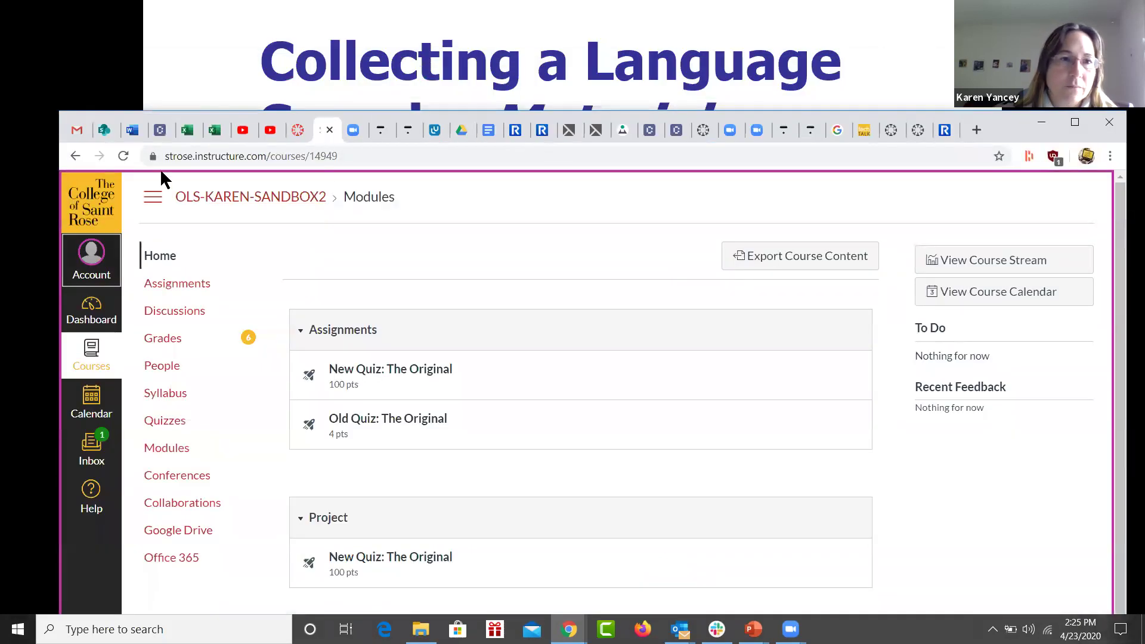
{"action": "left_click", "coordinate": [150, 194]}
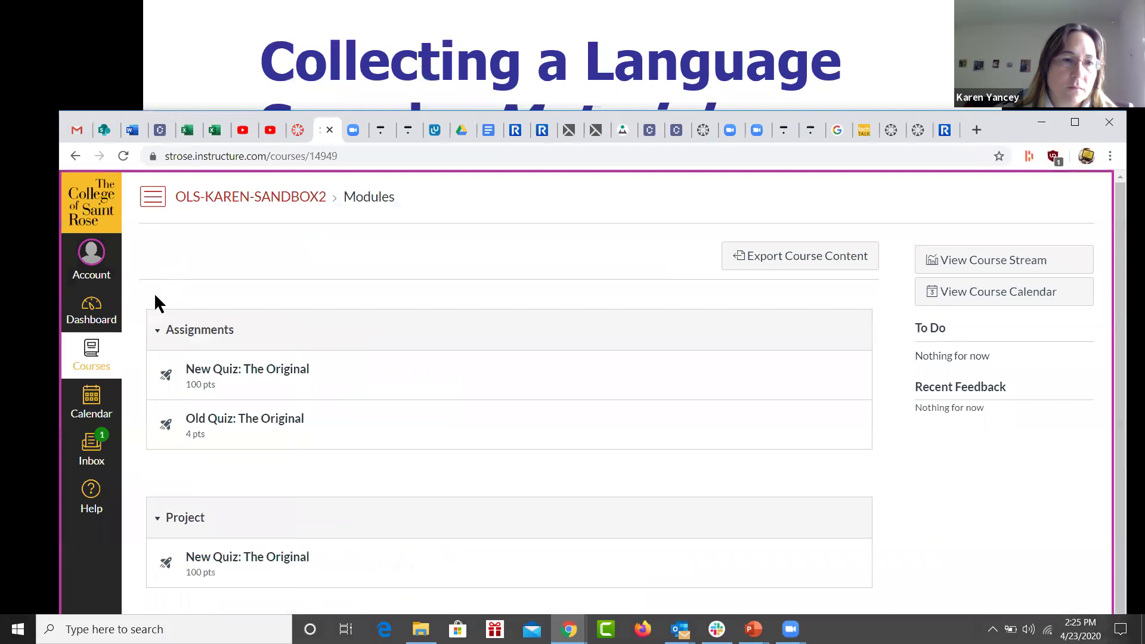
{"action": "left_click", "coordinate": [96, 353]}
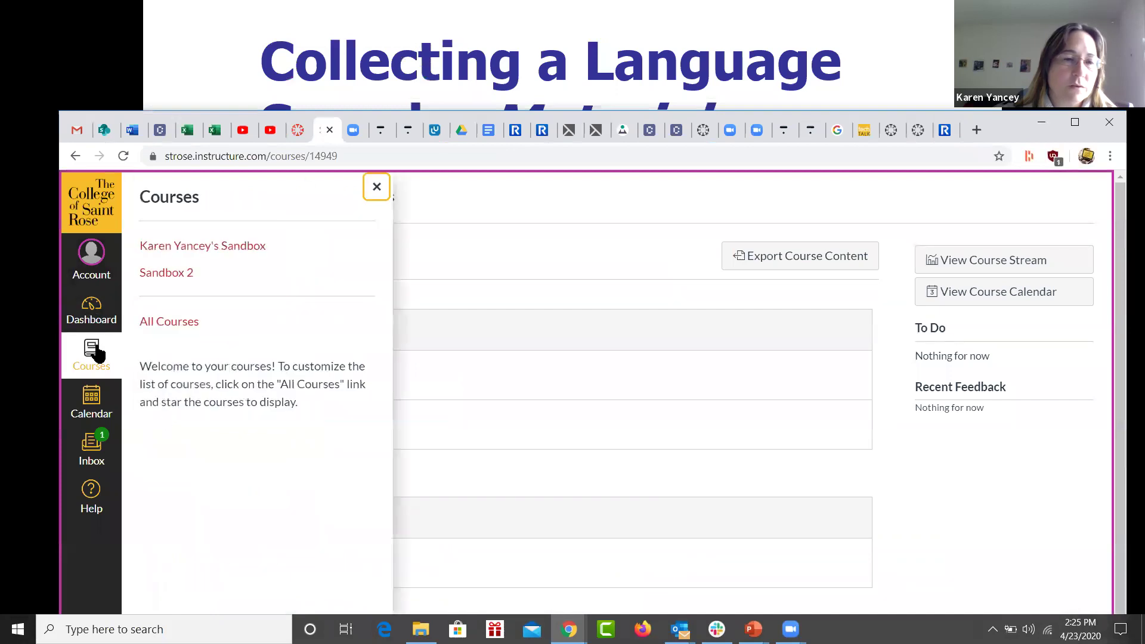
{"action": "left_click", "coordinate": [298, 130]}
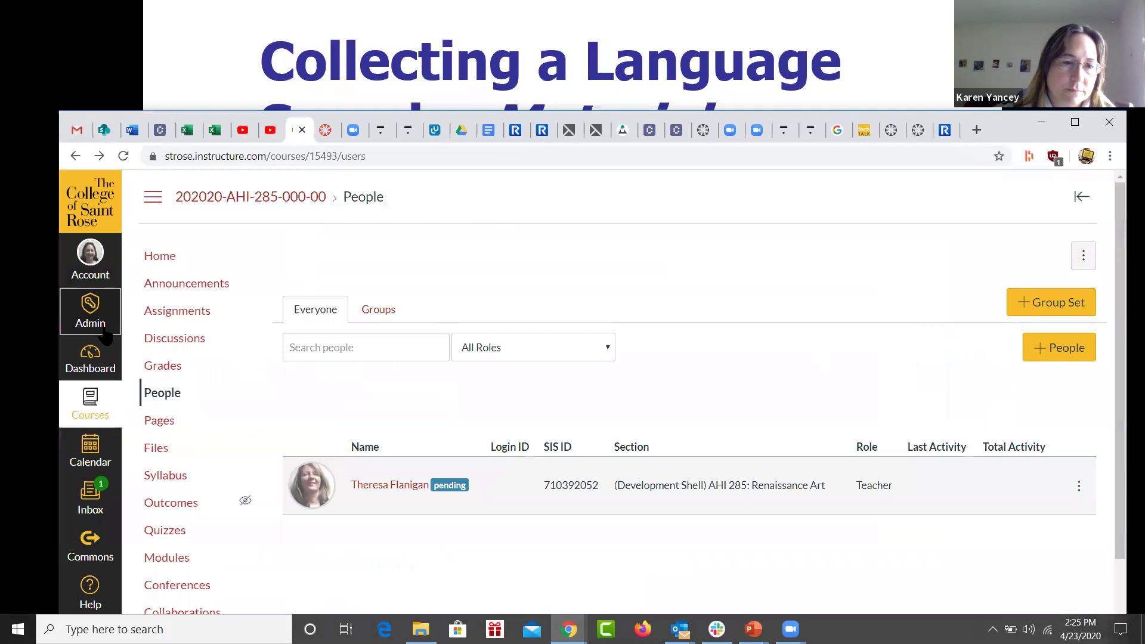
{"action": "left_click", "coordinate": [90, 358]}
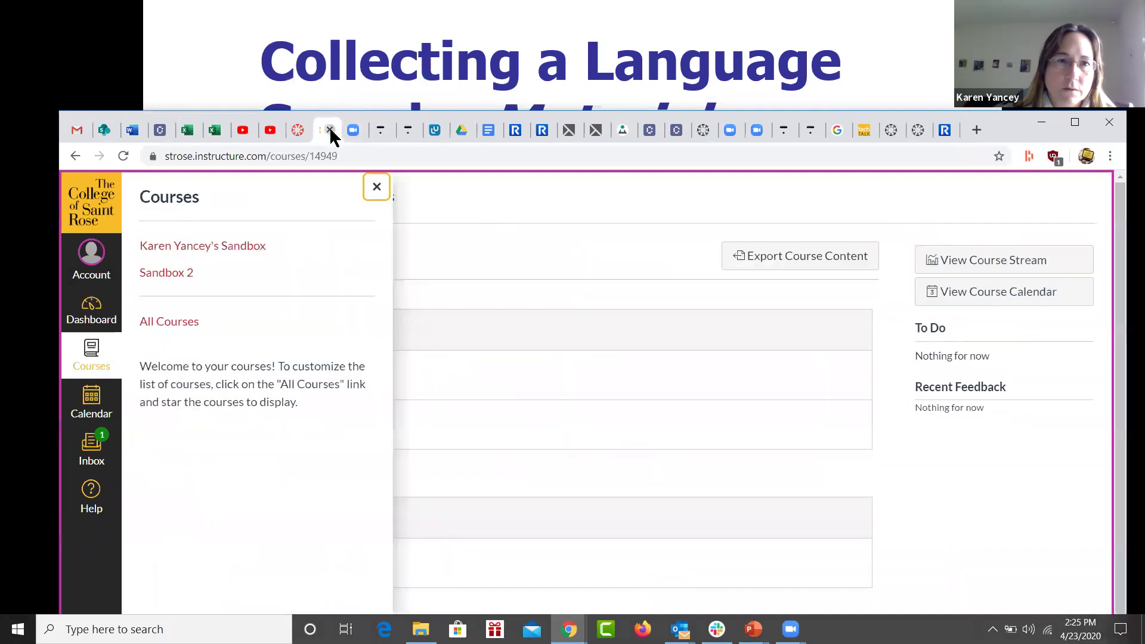
- Reopen the Canvas tab full-screen and open the sandbox-yancey course's Assignments list
{"action": "left_click", "coordinate": [330, 130]}
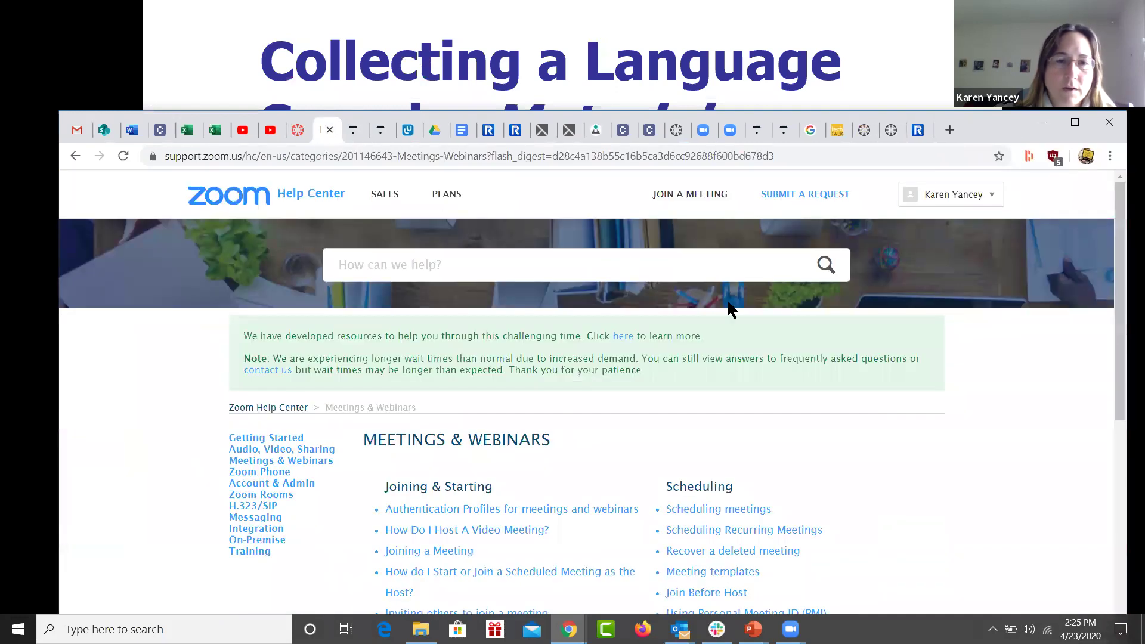
{"action": "key", "text": "ctrl+shift+t"}
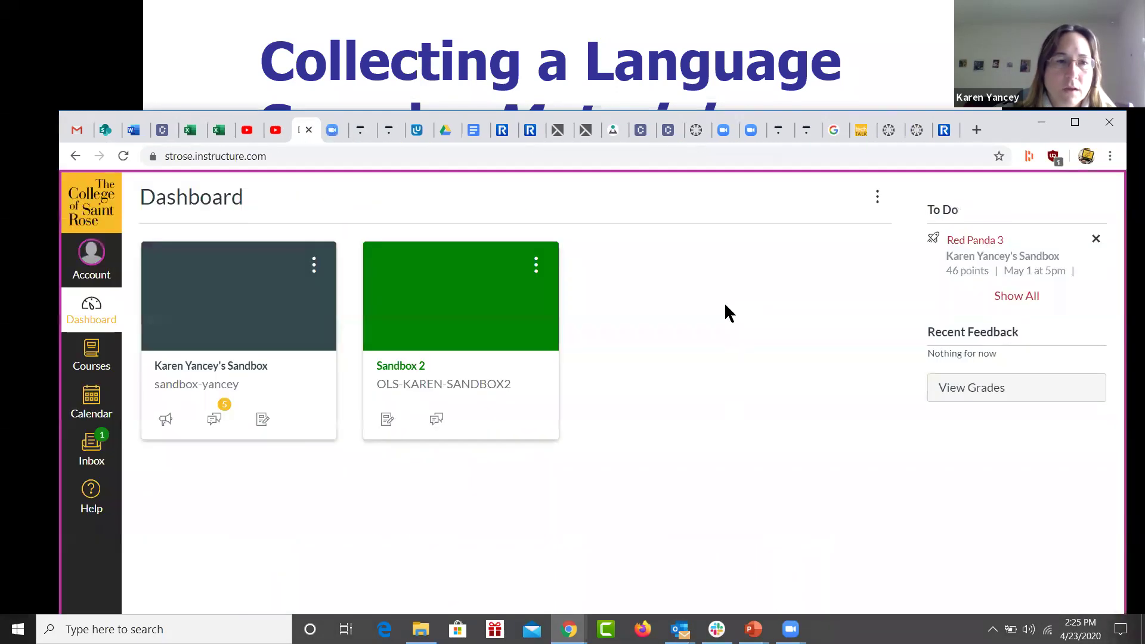
{"action": "double_click", "coordinate": [1014, 123]}
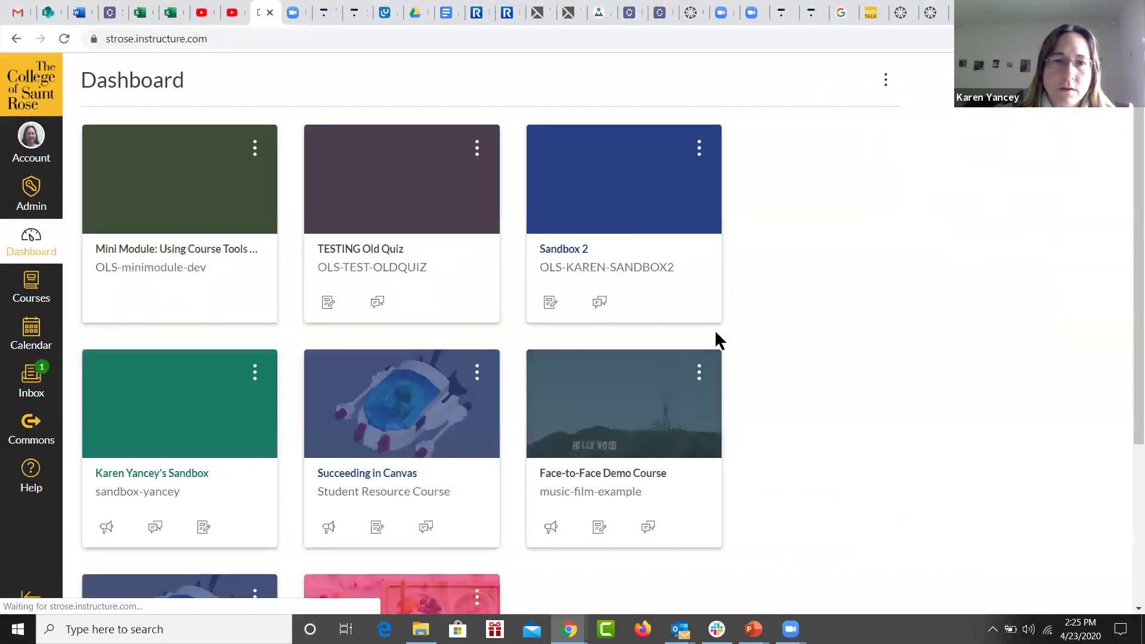
{"action": "left_click", "coordinate": [145, 475]}
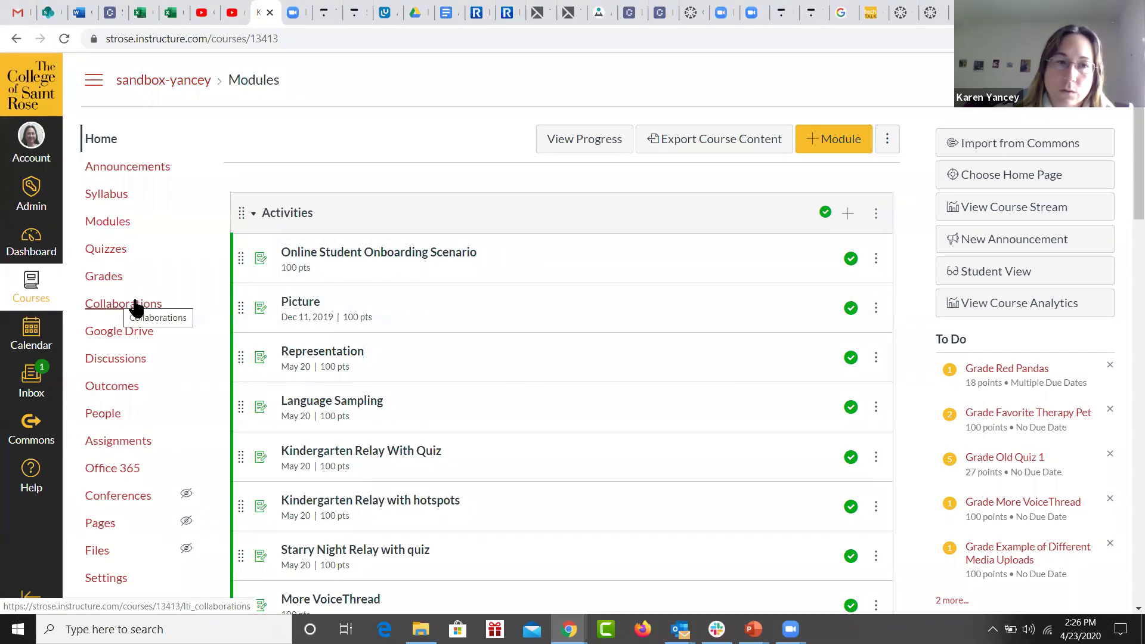
{"action": "left_click", "coordinate": [117, 442]}
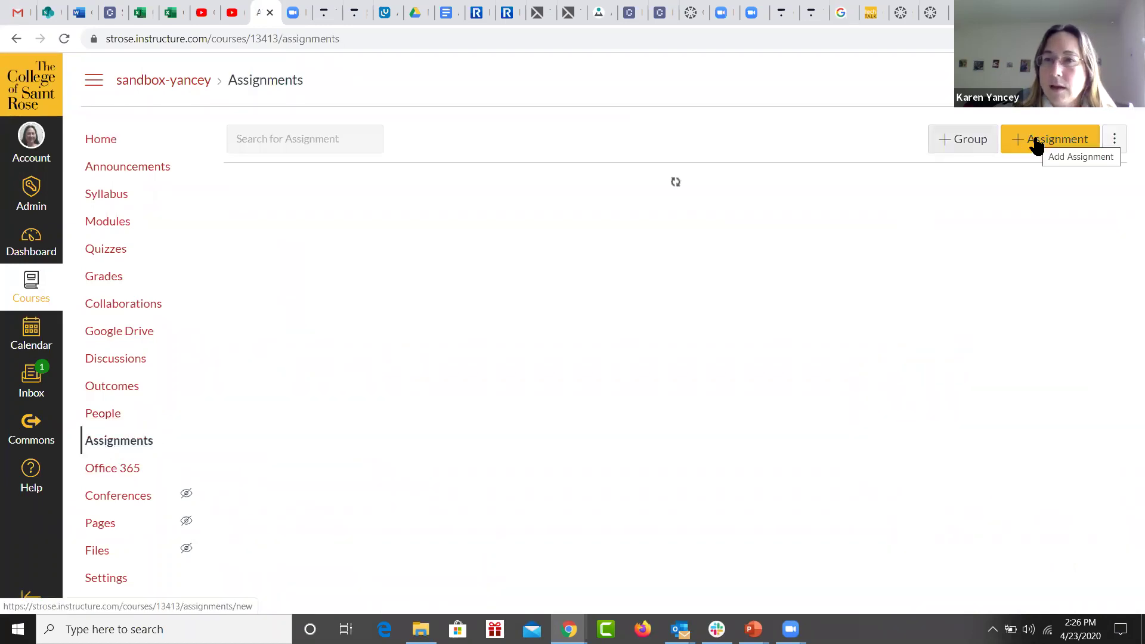
- Create assignment 'Testing' with grade display Points, excluded from the final grade
{"action": "left_click", "coordinate": [1037, 143]}
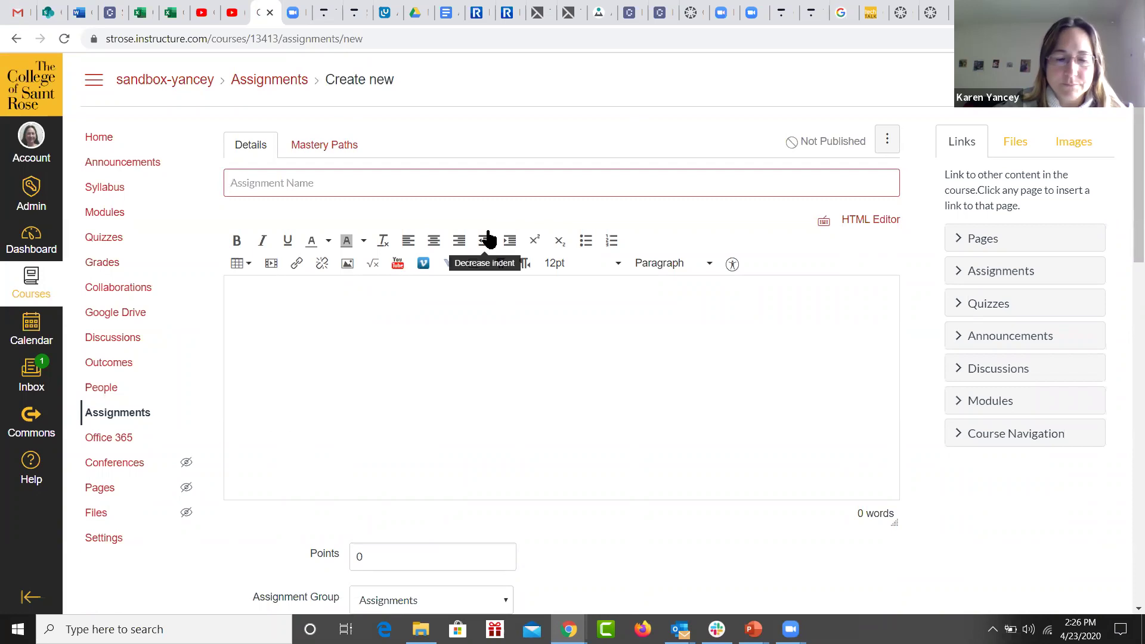
{"action": "type", "text": "Testing"}
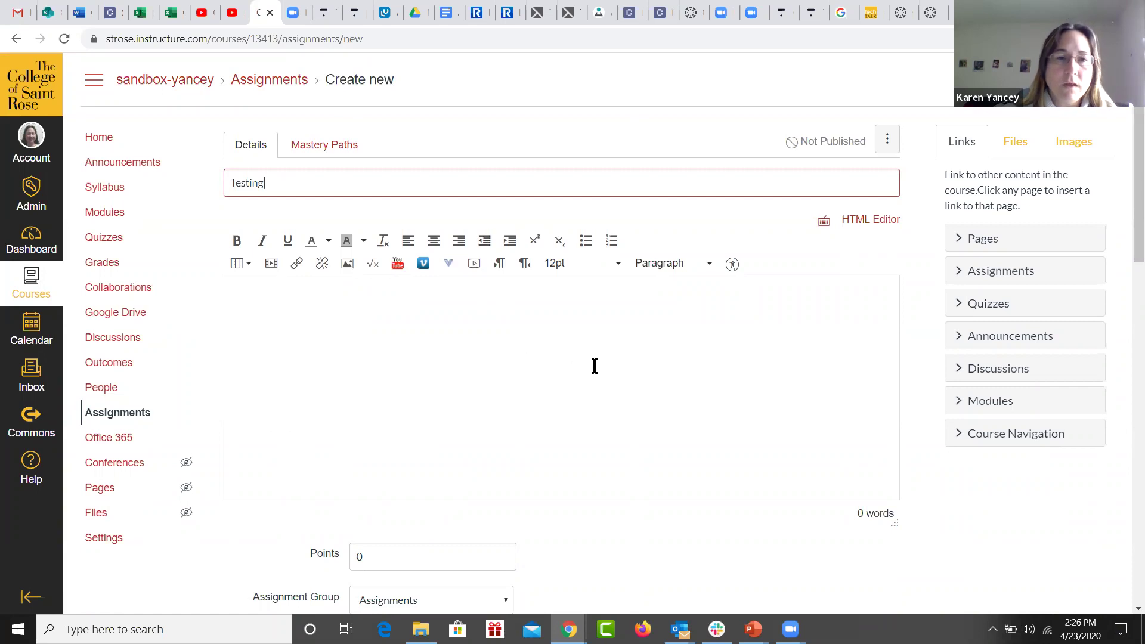
{"action": "scroll", "coordinate": [594, 366], "scroll_direction": "down", "scroll_amount": 3}
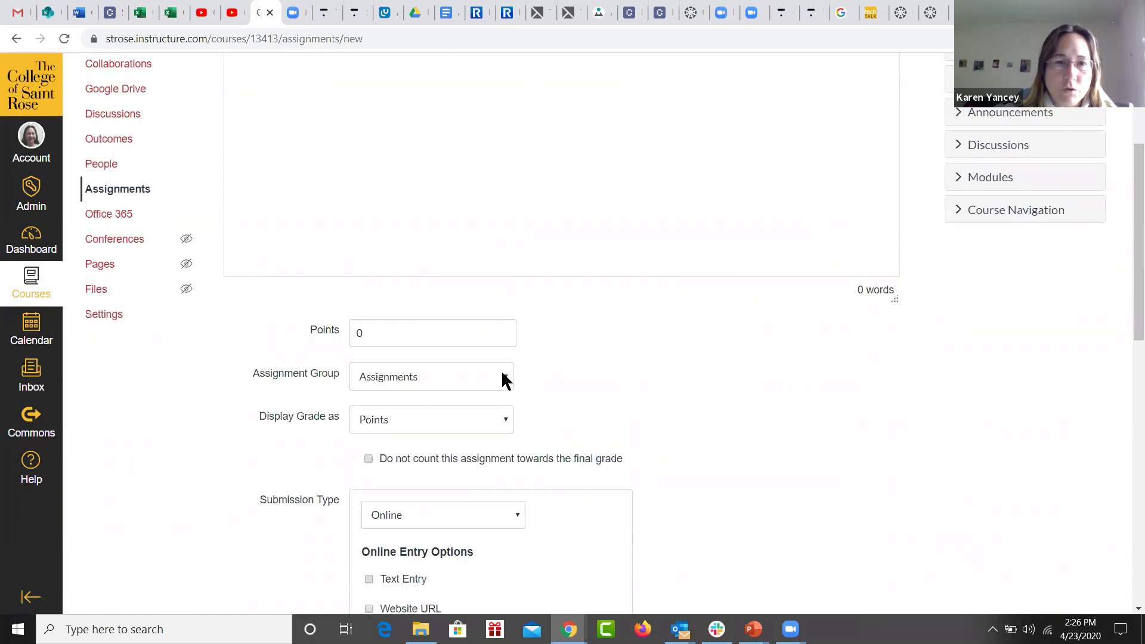
{"action": "left_click", "coordinate": [505, 420]}
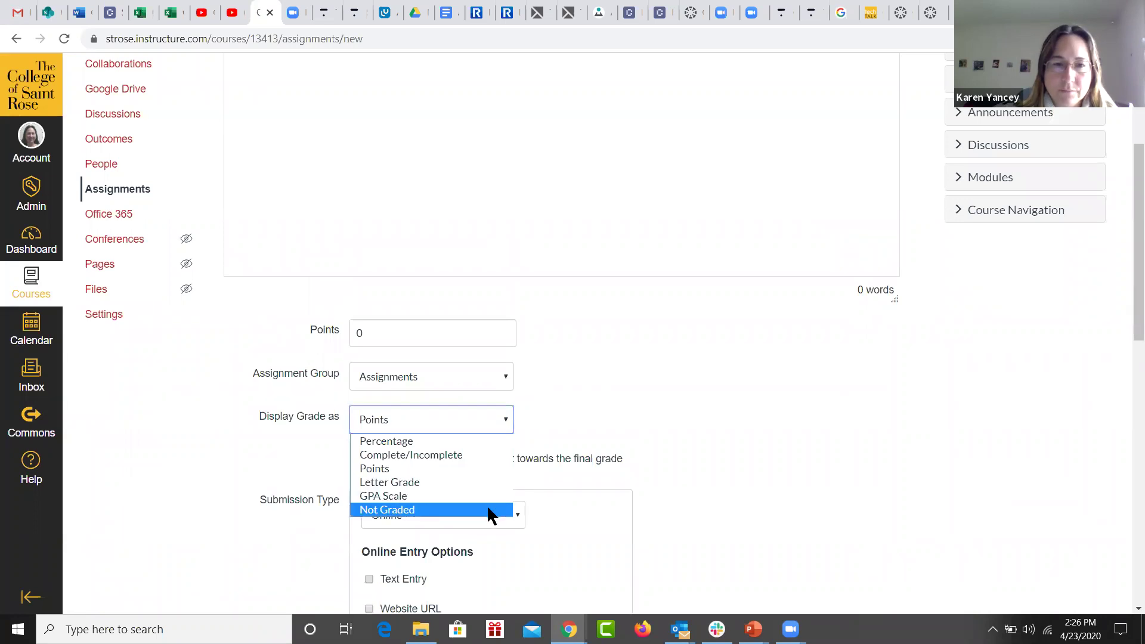
{"action": "left_click", "coordinate": [489, 510]}
{"action": "left_click", "coordinate": [501, 421]}
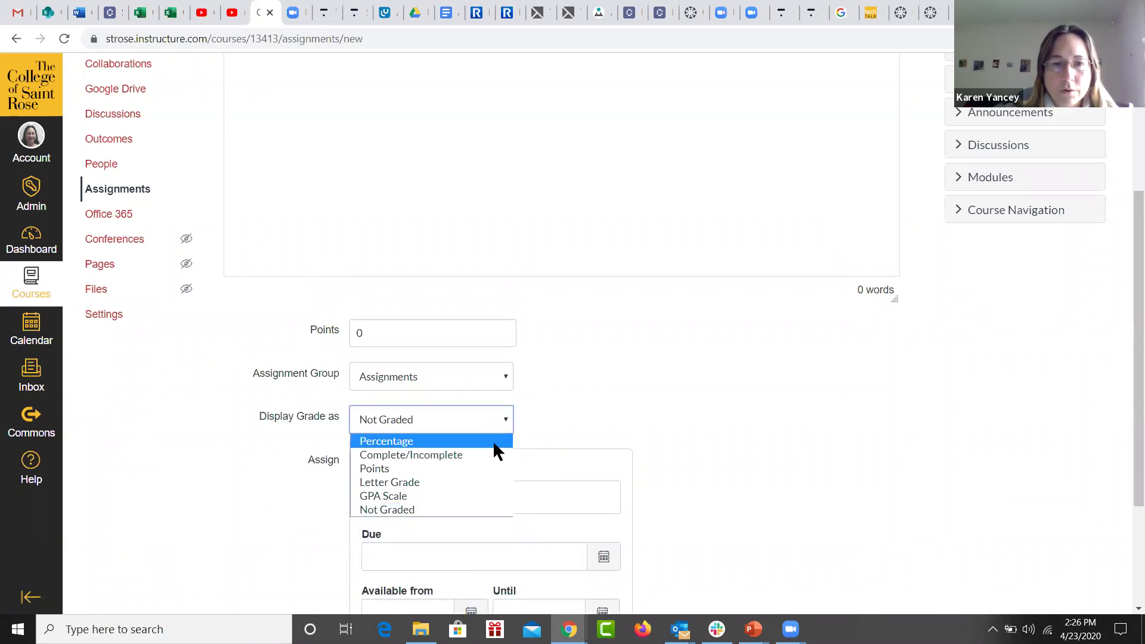
{"action": "left_click", "coordinate": [491, 470]}
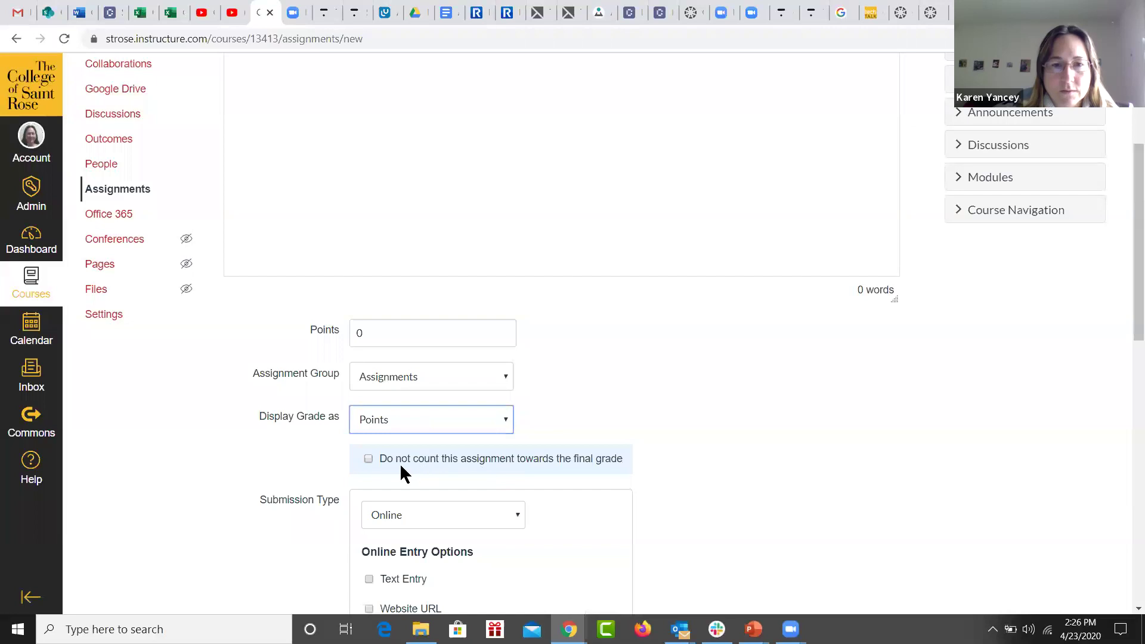
{"action": "left_click", "coordinate": [368, 459]}
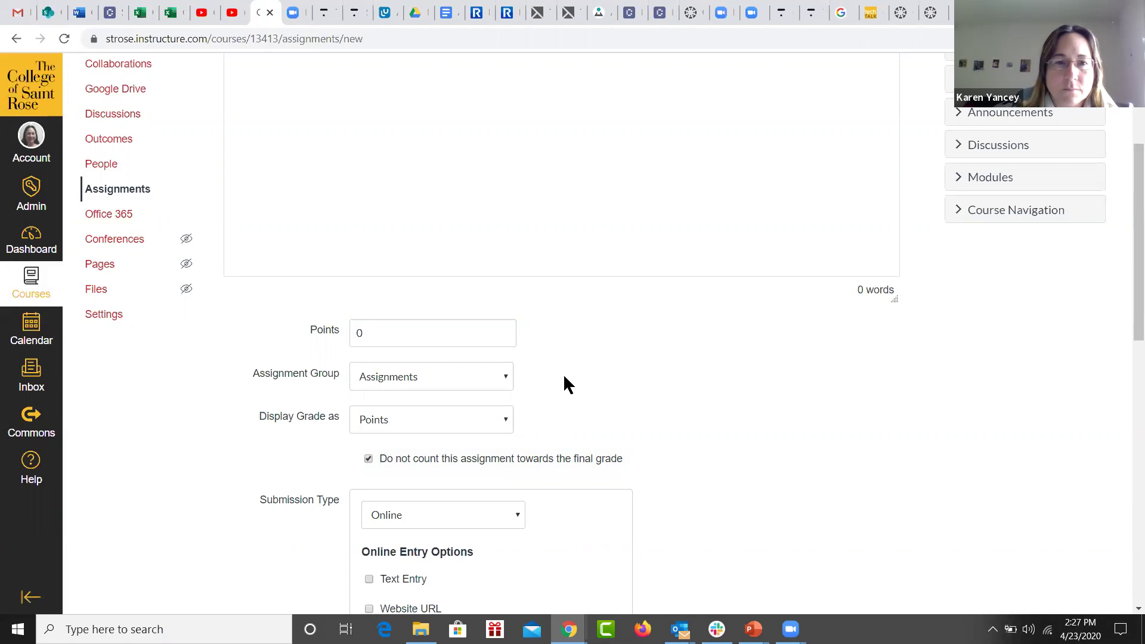
{"action": "scroll", "coordinate": [739, 410], "scroll_direction": "down", "scroll_amount": 2}
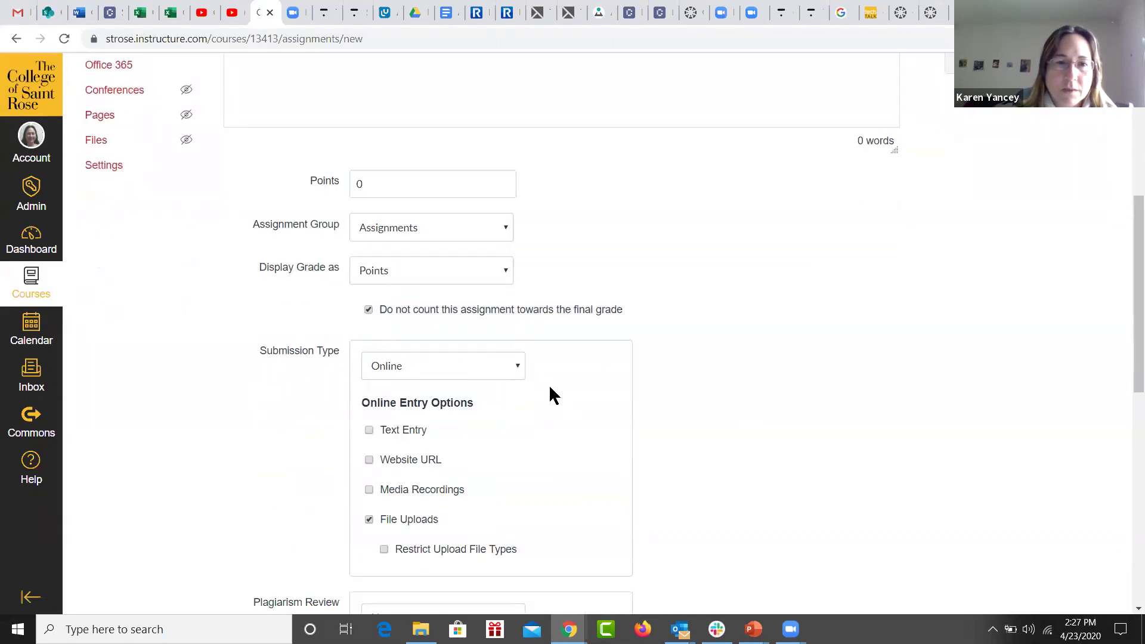
- Set the submission type to External Tool with TechSmith Relay as the tool
{"action": "left_click", "coordinate": [517, 365]}
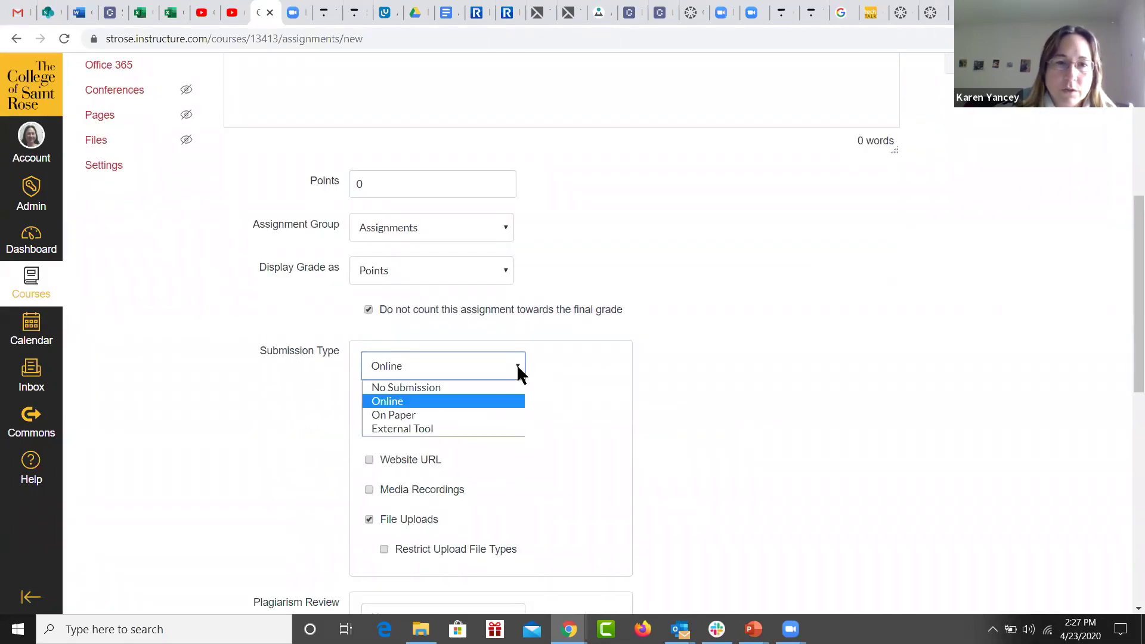
{"action": "left_click", "coordinate": [494, 434]}
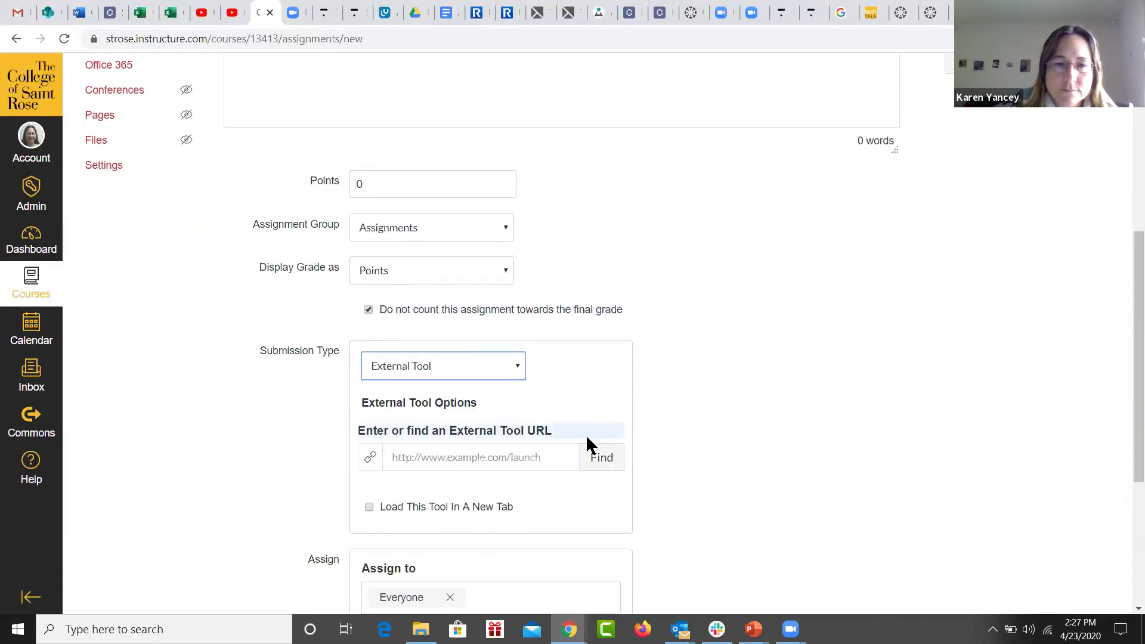
{"action": "left_click", "coordinate": [594, 460]}
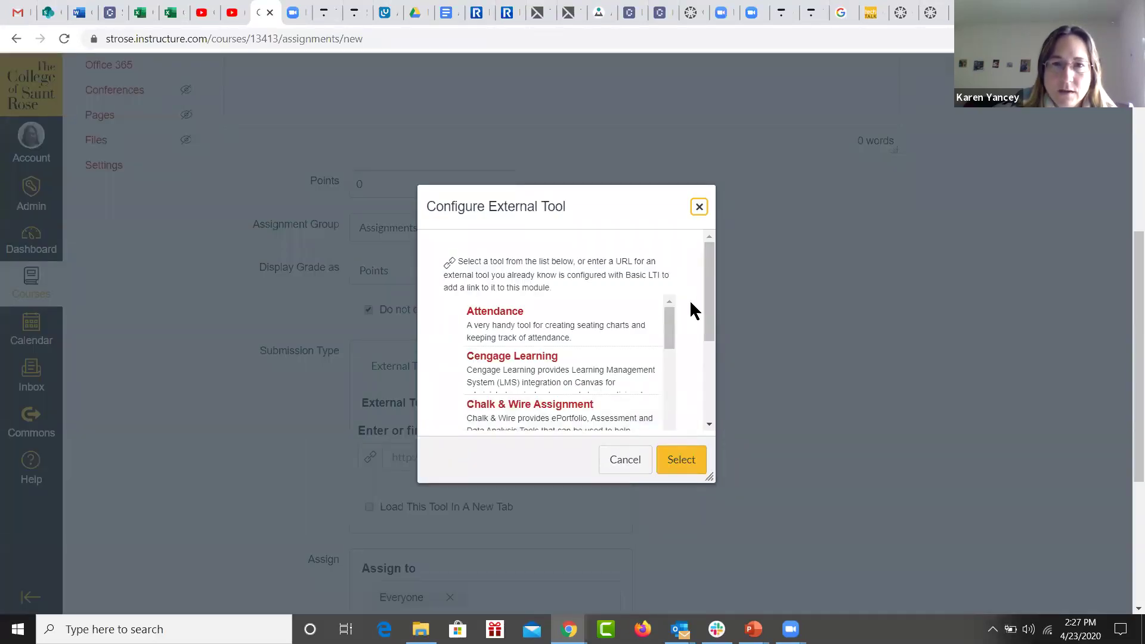
{"action": "left_click_drag", "start_coordinate": [669, 313], "coordinate": [669, 418]}
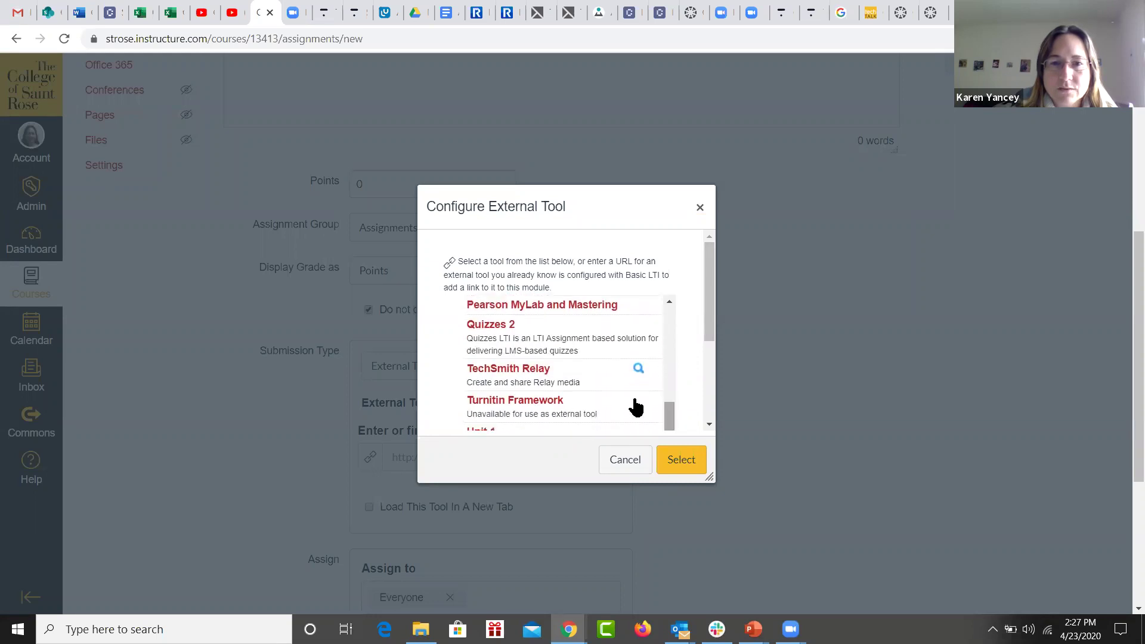
{"action": "left_click", "coordinate": [533, 371]}
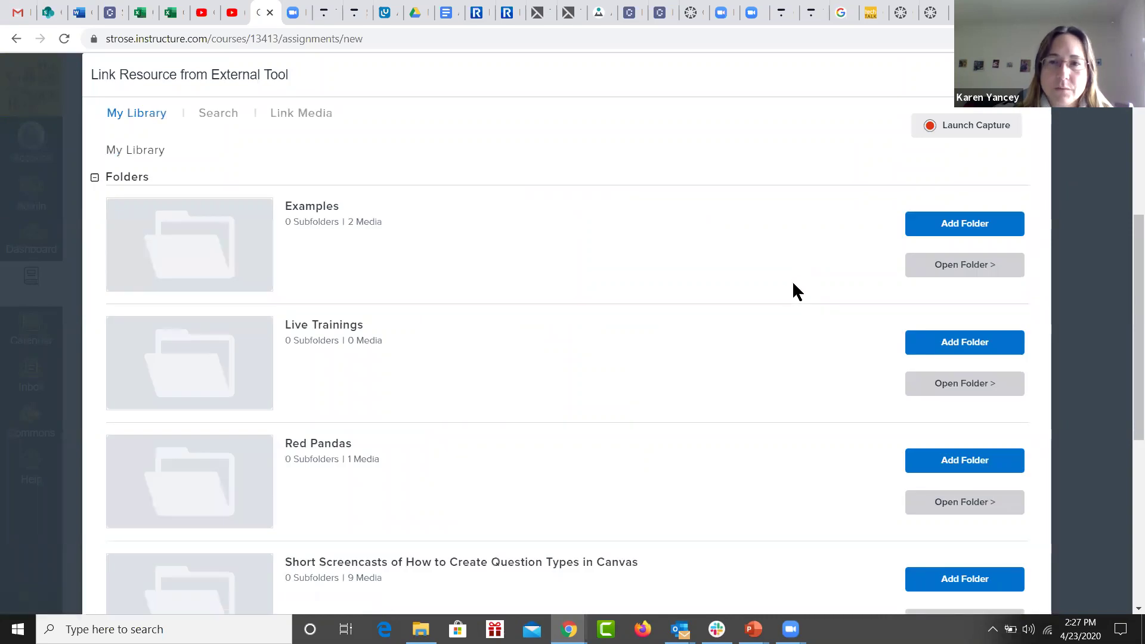
- Attach the Relay 'testing' video to the assignment and Save & Publish it
{"action": "scroll", "coordinate": [718, 356], "scroll_direction": "down", "scroll_amount": 15}
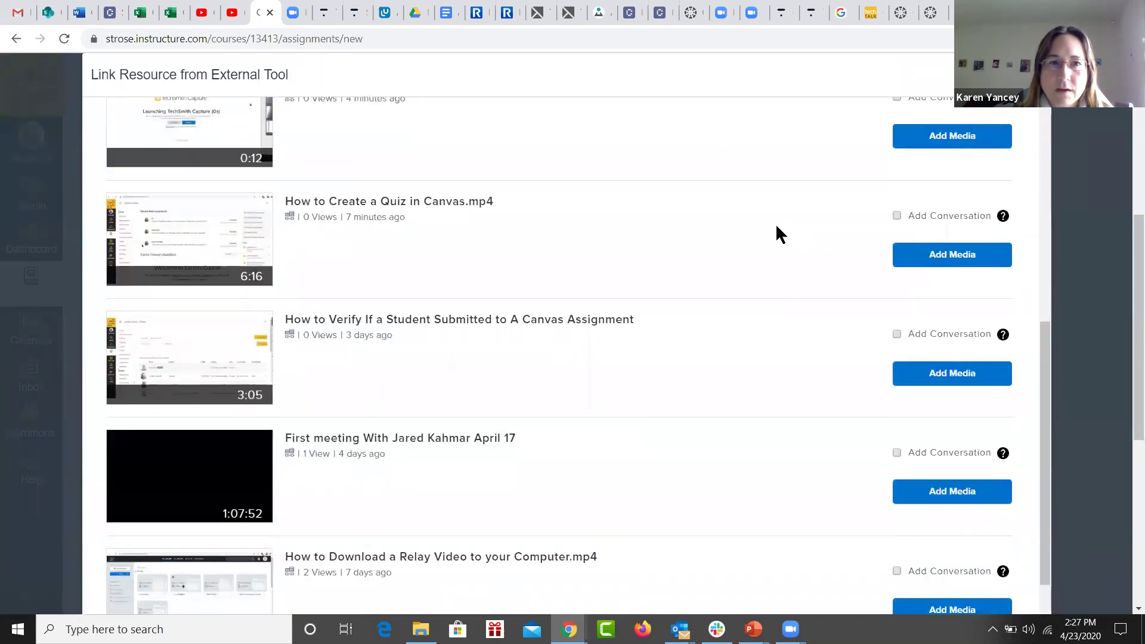
{"action": "scroll", "coordinate": [733, 409], "scroll_direction": "up", "scroll_amount": 2}
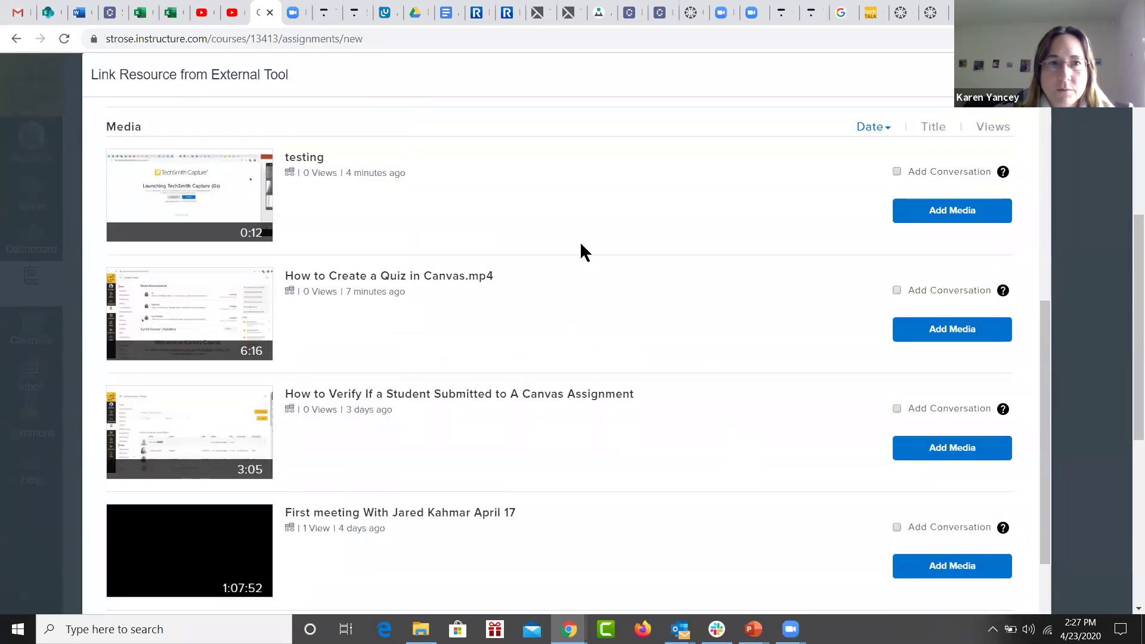
{"action": "left_click", "coordinate": [962, 219]}
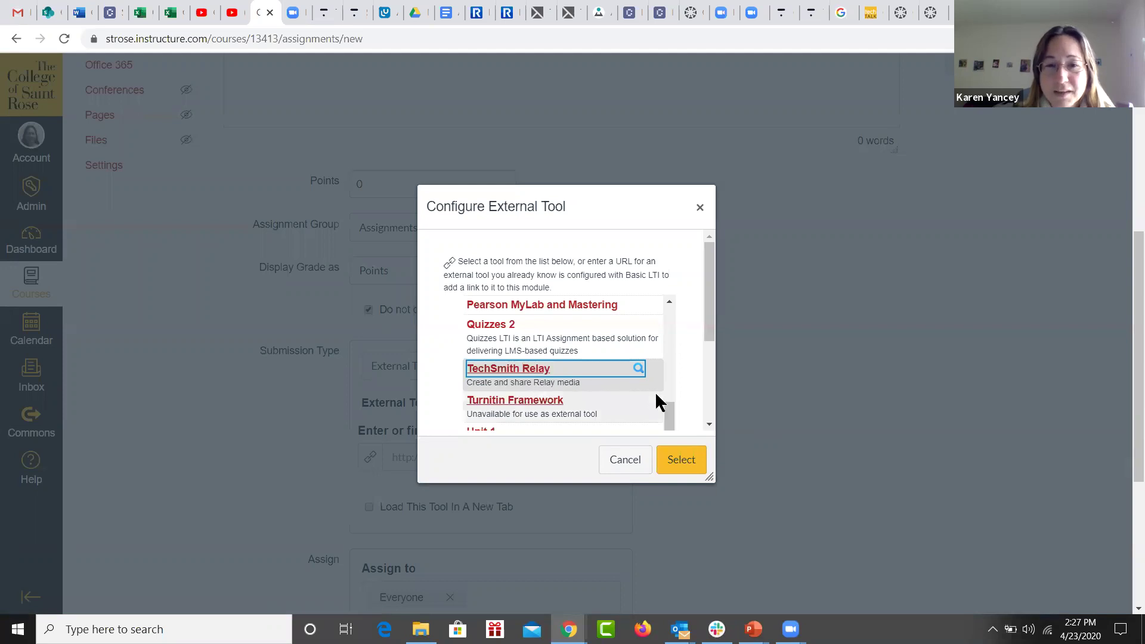
{"action": "left_click", "coordinate": [687, 460]}
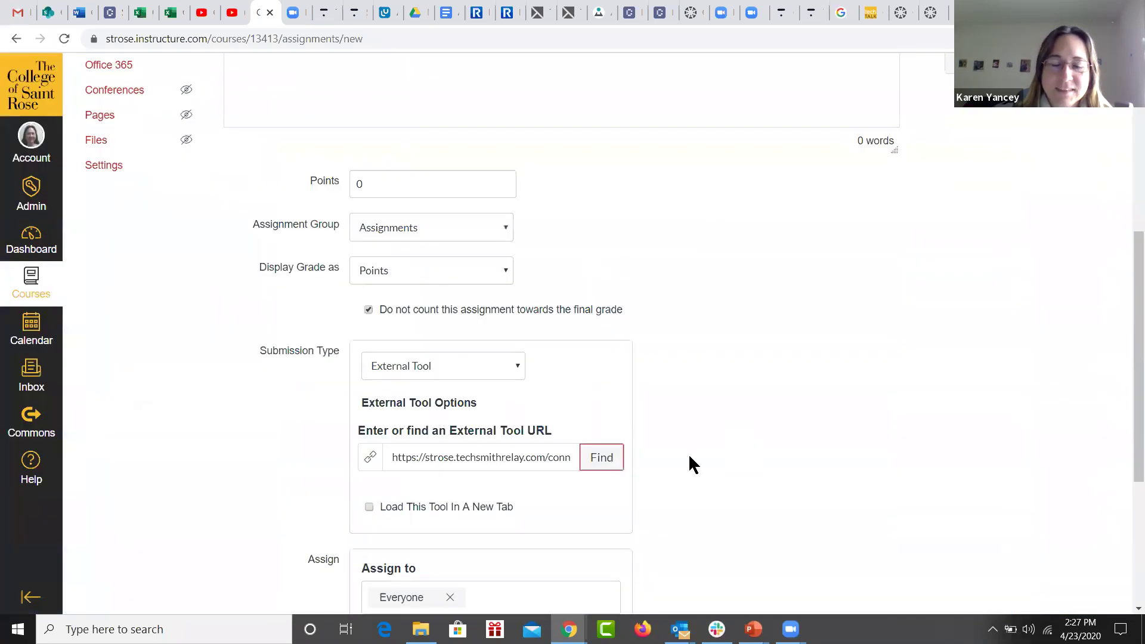
{"action": "scroll", "coordinate": [844, 373], "scroll_direction": "down", "scroll_amount": 5}
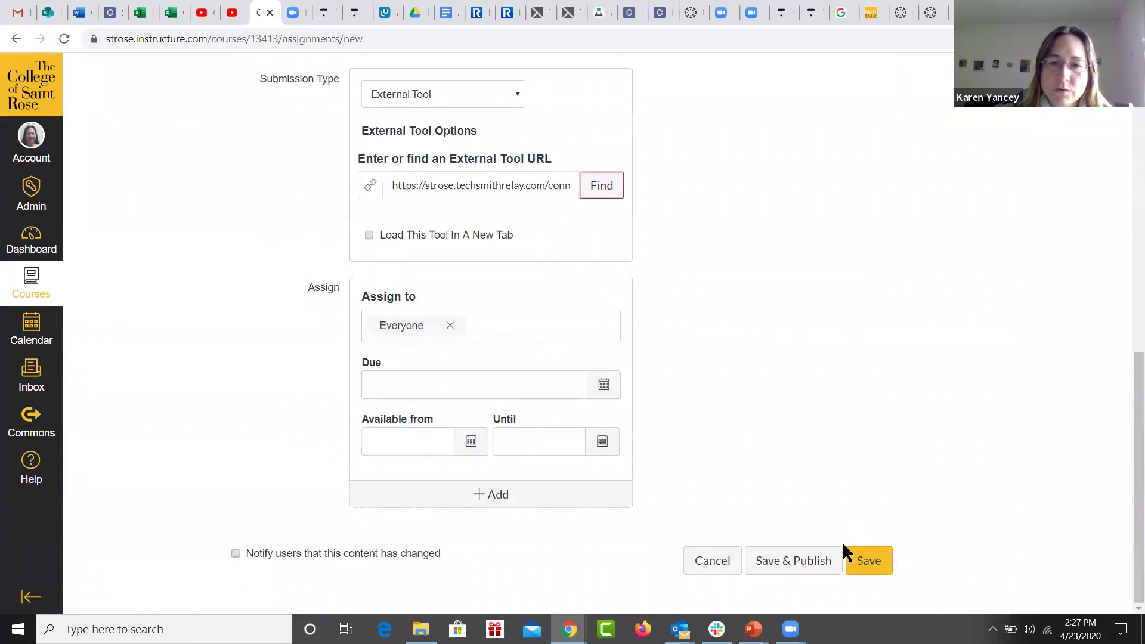
{"action": "left_click", "coordinate": [809, 561]}
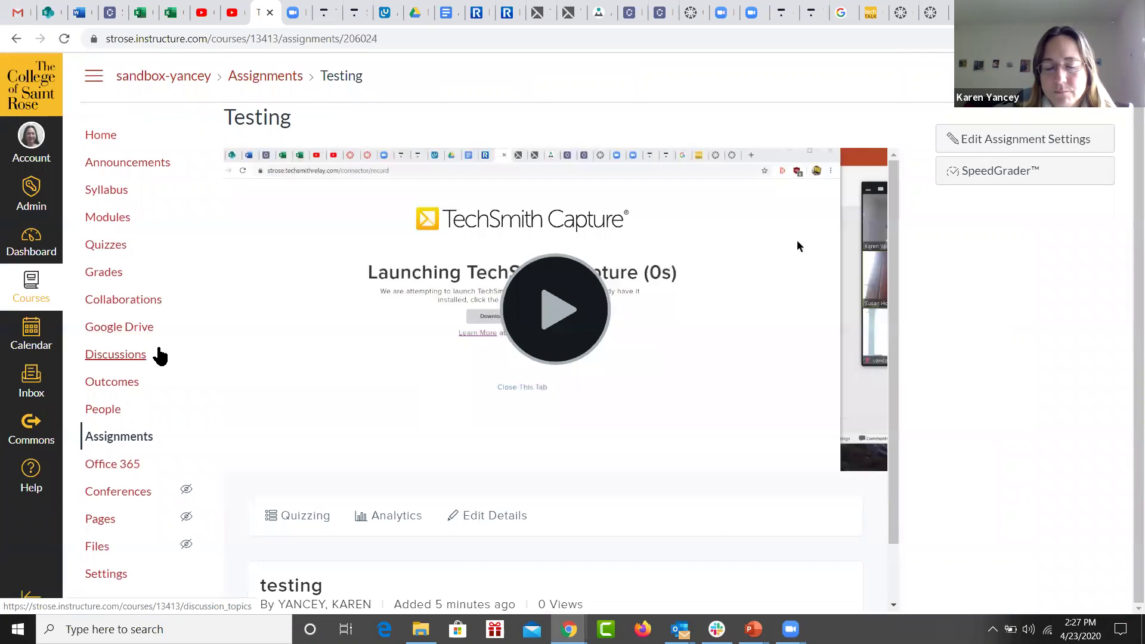
- Check the video's analytics, then open its Quizzing section and choose Add Questions
{"action": "scroll", "coordinate": [816, 387], "scroll_direction": "down", "scroll_amount": 2}
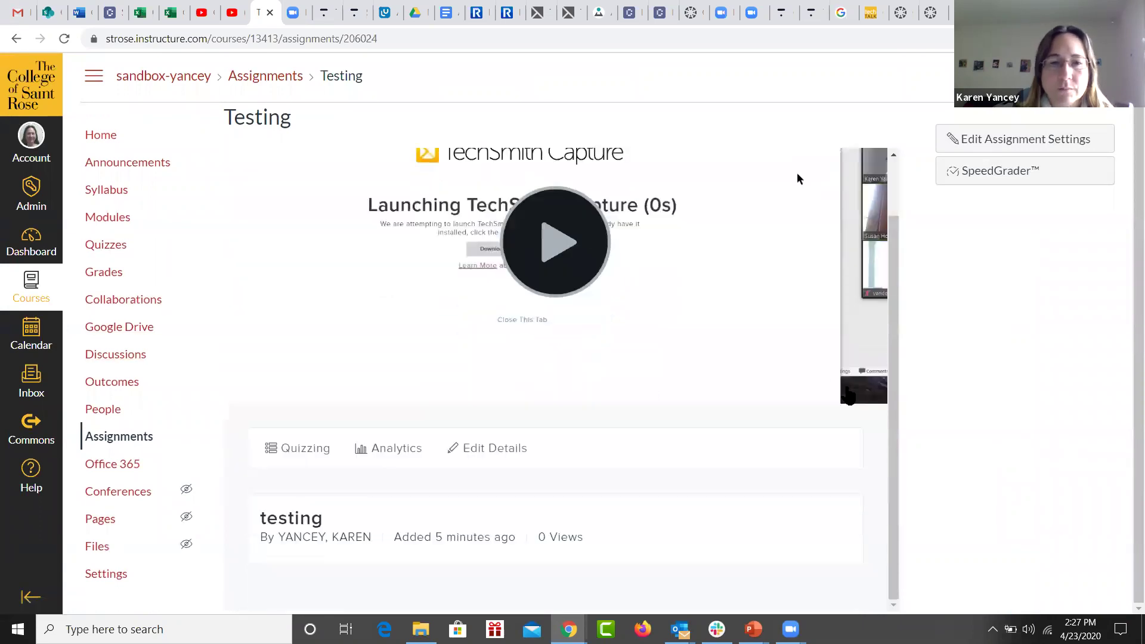
{"action": "left_click", "coordinate": [392, 455]}
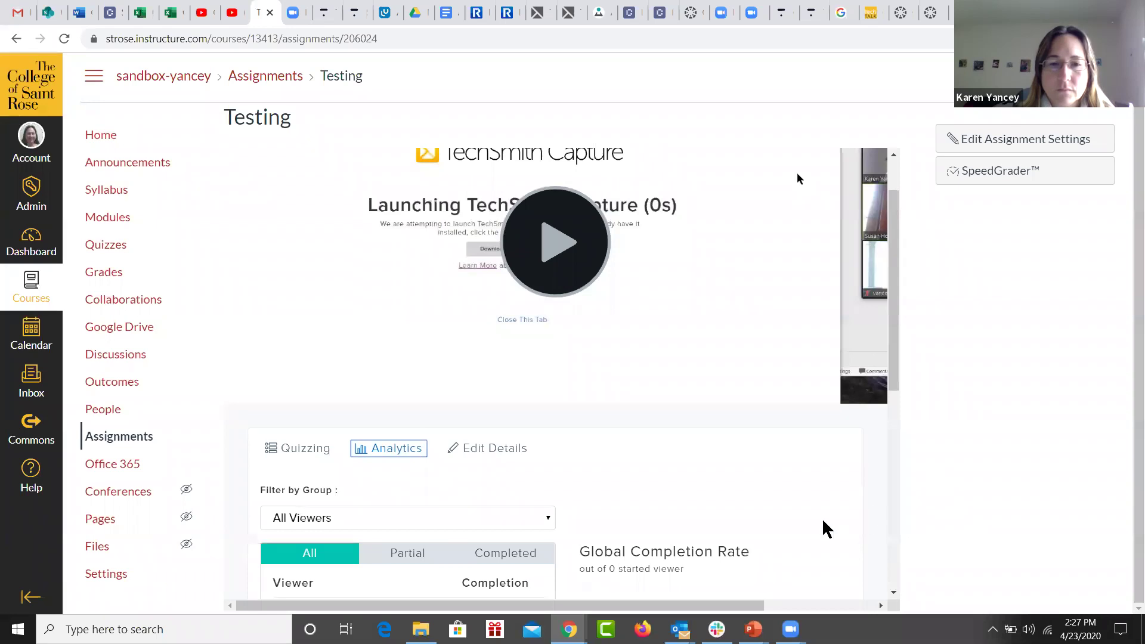
{"action": "scroll", "coordinate": [823, 530], "scroll_direction": "down", "scroll_amount": 3}
{"action": "scroll", "coordinate": [822, 518], "scroll_direction": "down", "scroll_amount": 1}
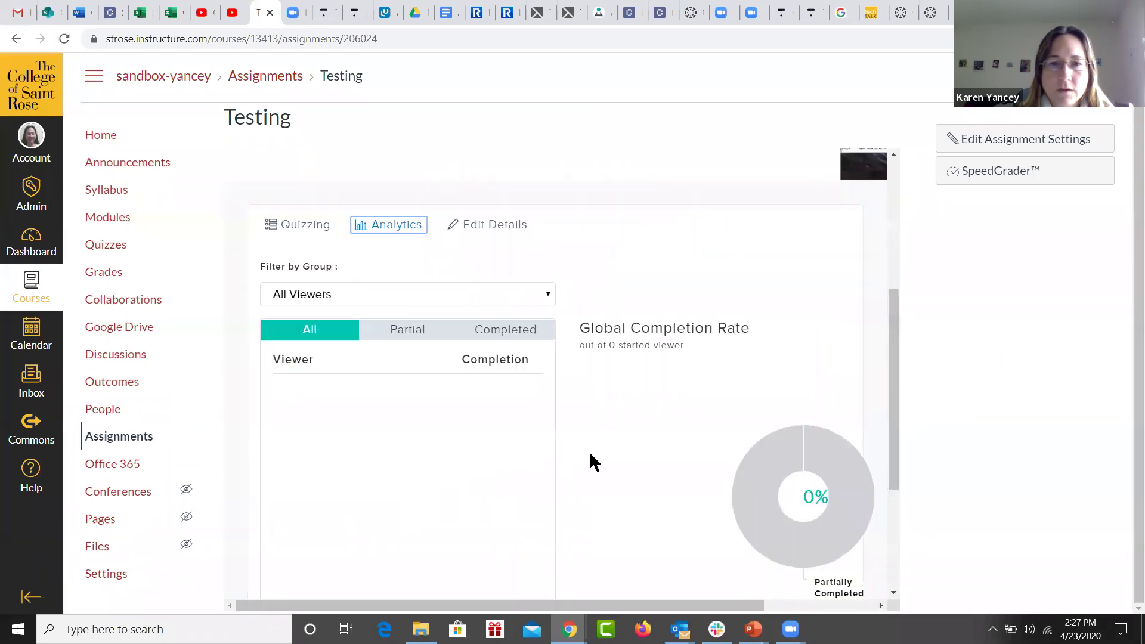
{"action": "scroll", "coordinate": [591, 454], "scroll_direction": "up", "scroll_amount": 1}
{"action": "scroll", "coordinate": [626, 447], "scroll_direction": "down", "scroll_amount": 6}
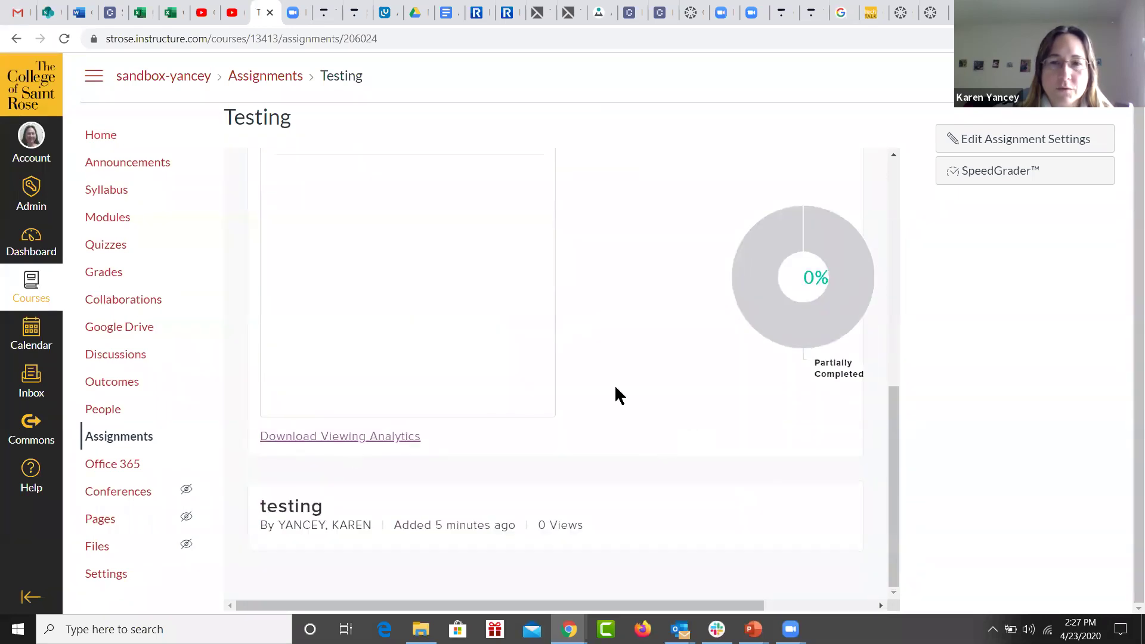
{"action": "scroll", "coordinate": [726, 394], "scroll_direction": "up", "scroll_amount": 7}
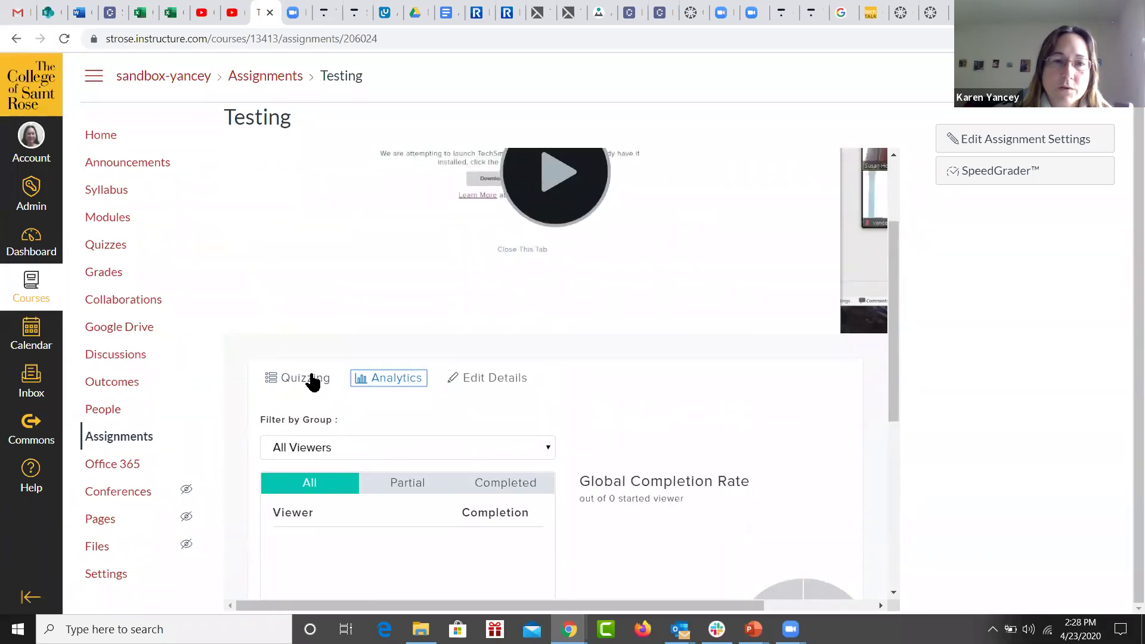
{"action": "left_click", "coordinate": [310, 379]}
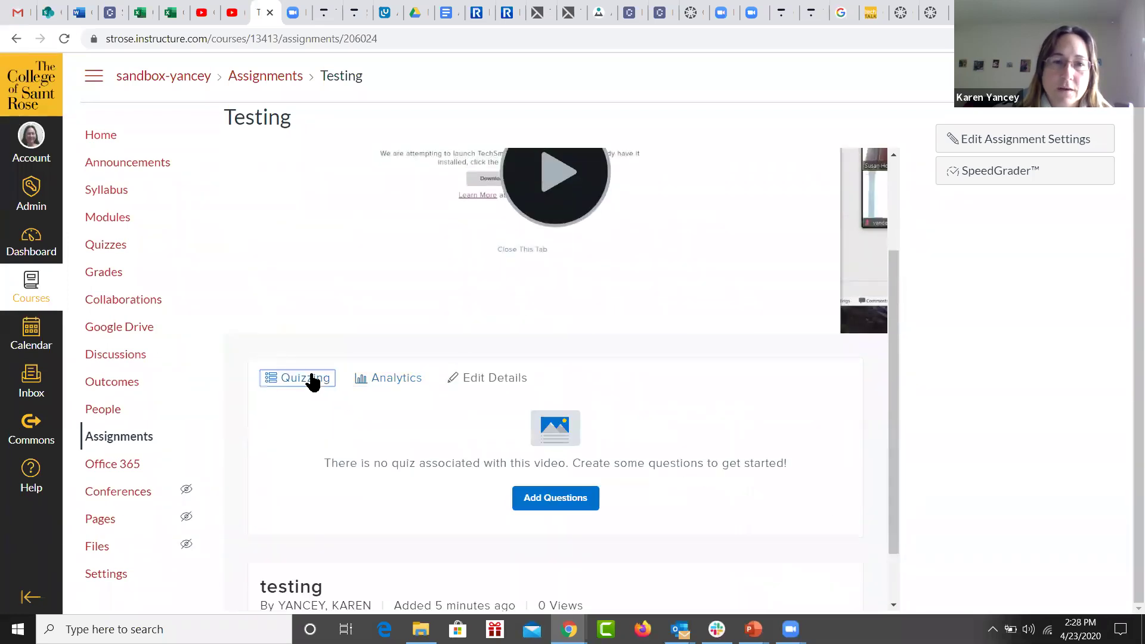
{"action": "left_click", "coordinate": [566, 505]}
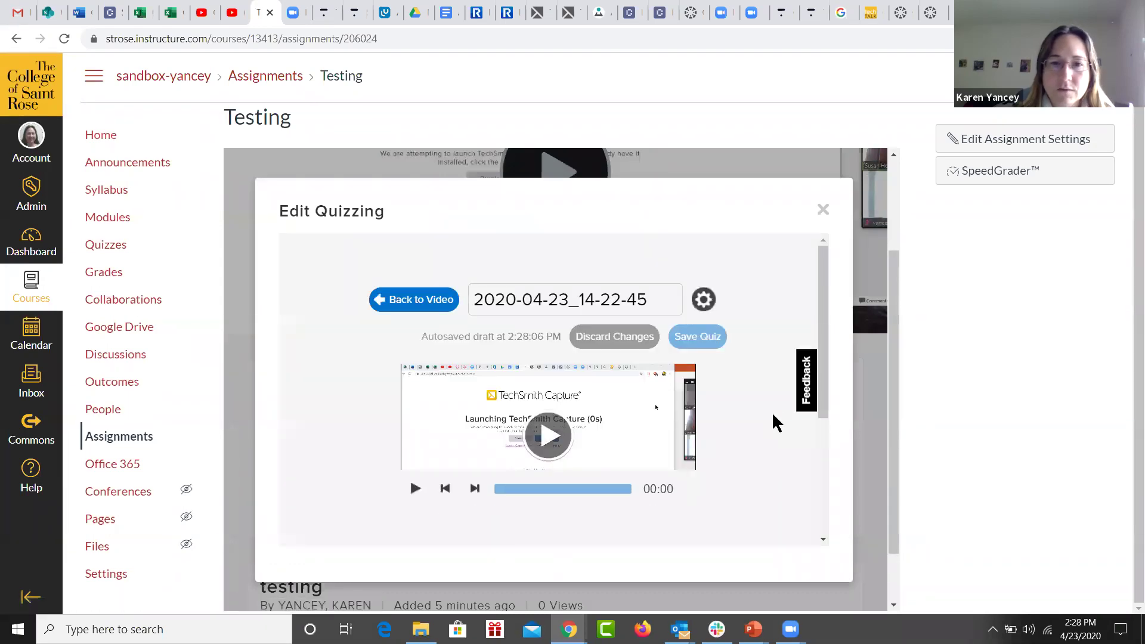
{"action": "scroll", "coordinate": [774, 415], "scroll_direction": "down", "scroll_amount": 1}
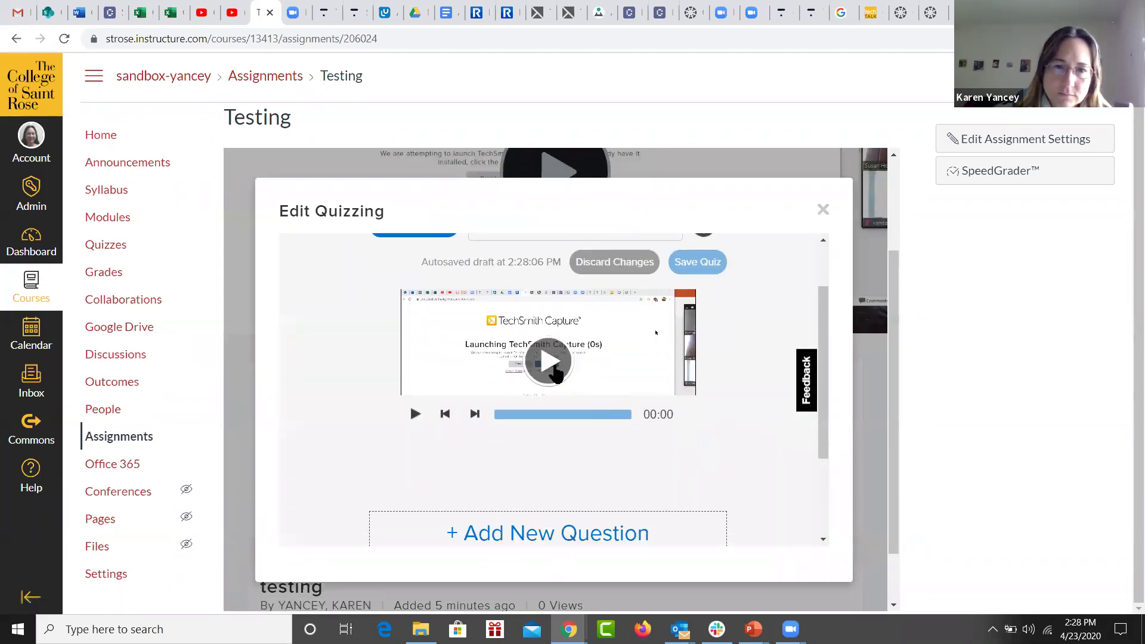
- Add a question 't' at the video's start, dismissing the question-sets notice
{"action": "scroll", "coordinate": [791, 397], "scroll_direction": "up", "scroll_amount": 1}
{"action": "scroll", "coordinate": [791, 397], "scroll_direction": "down", "scroll_amount": 3}
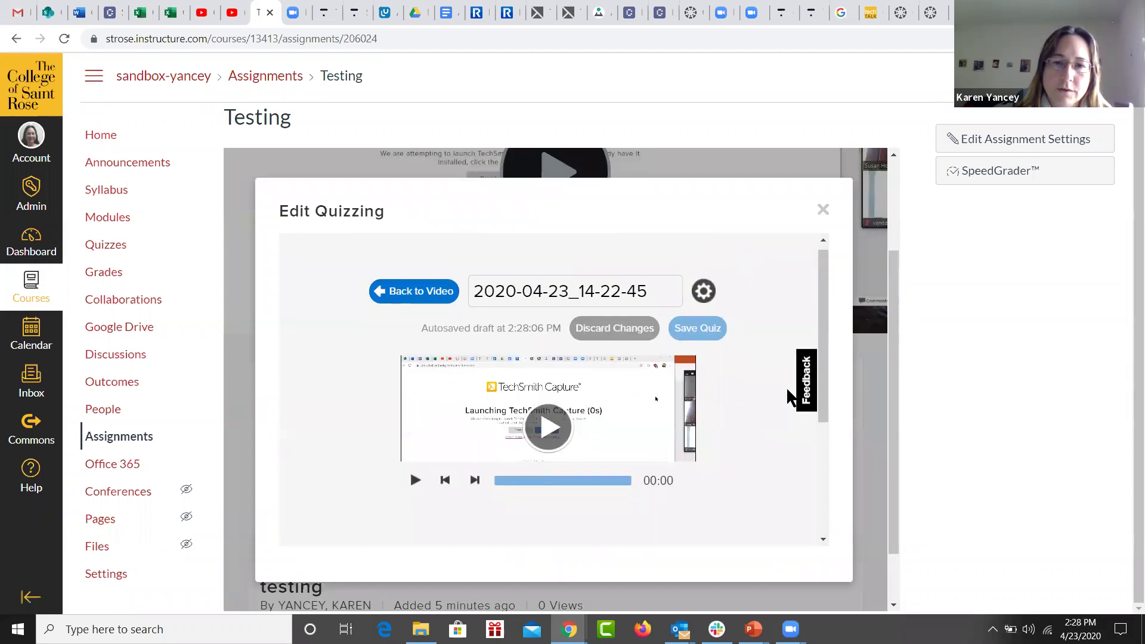
{"action": "left_click", "coordinate": [613, 404]}
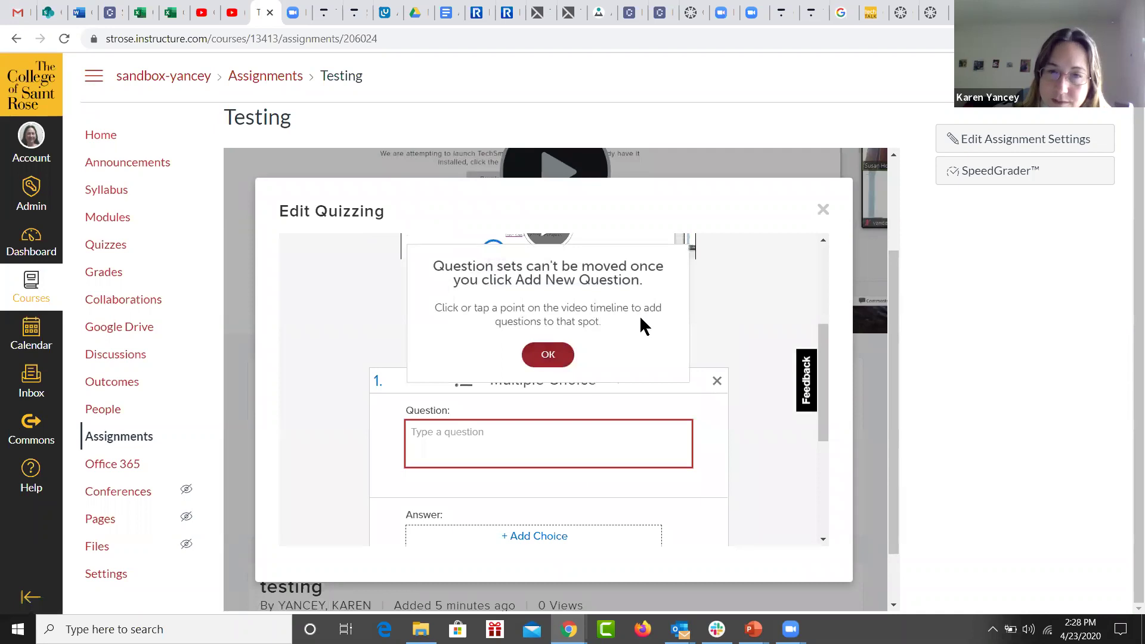
{"action": "left_click", "coordinate": [547, 353]}
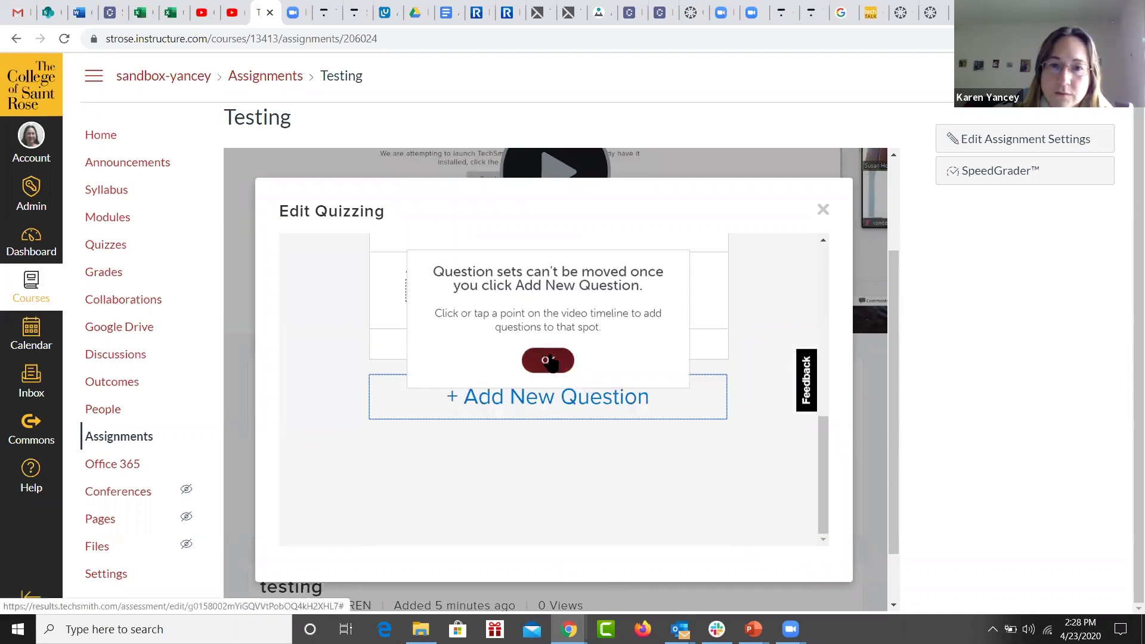
{"action": "scroll", "coordinate": [634, 451], "scroll_direction": "up", "scroll_amount": 4}
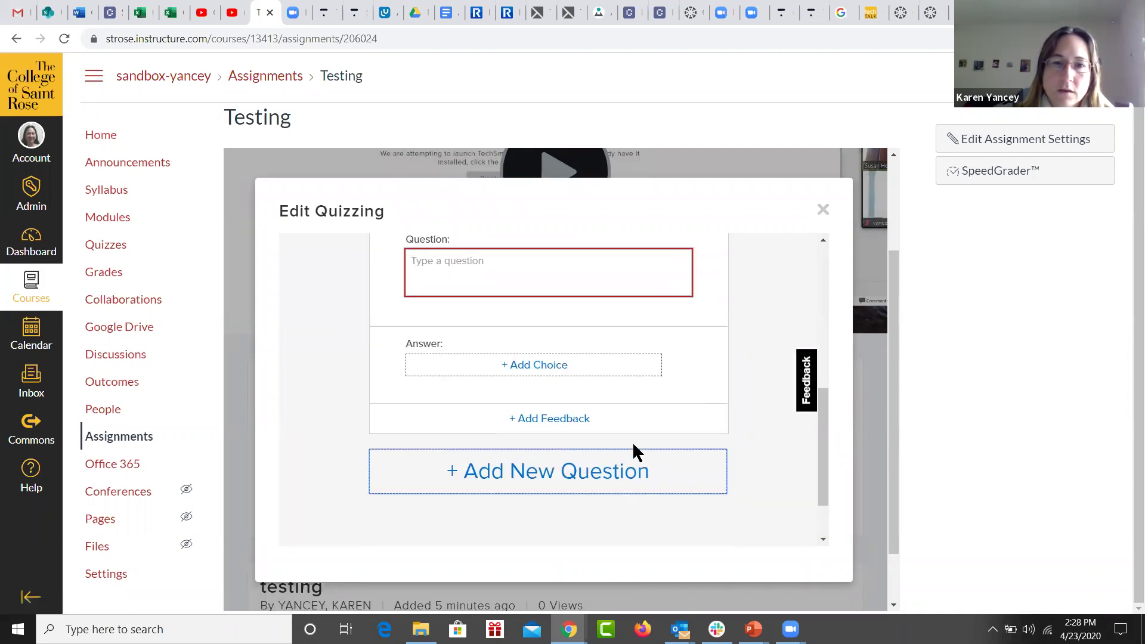
{"action": "left_click", "coordinate": [543, 418]}
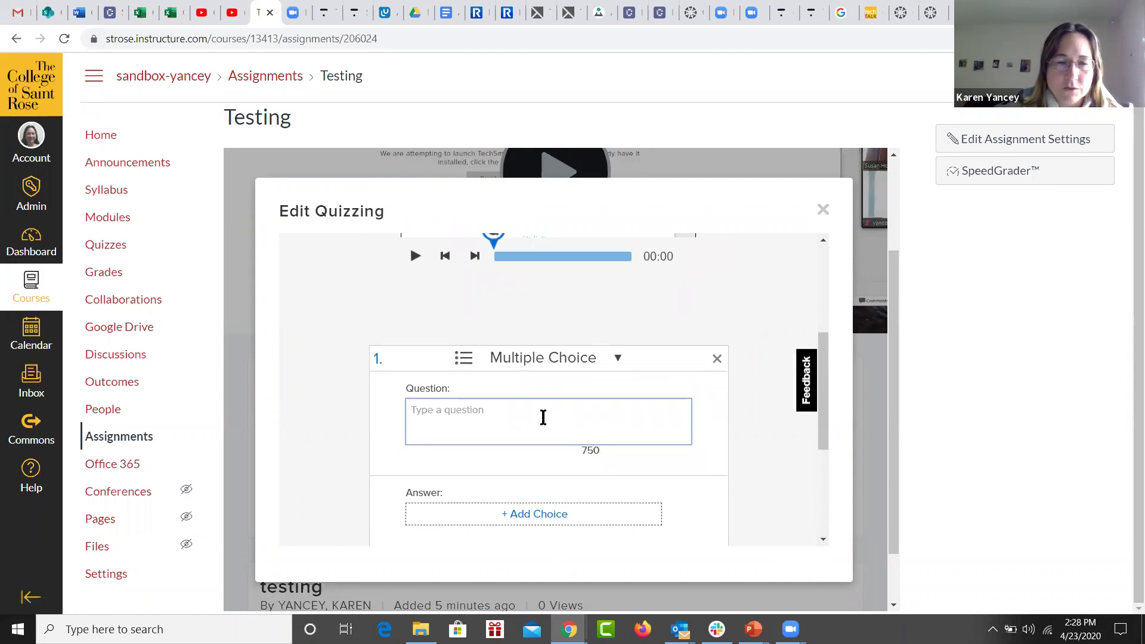
{"action": "type", "text": "t"}
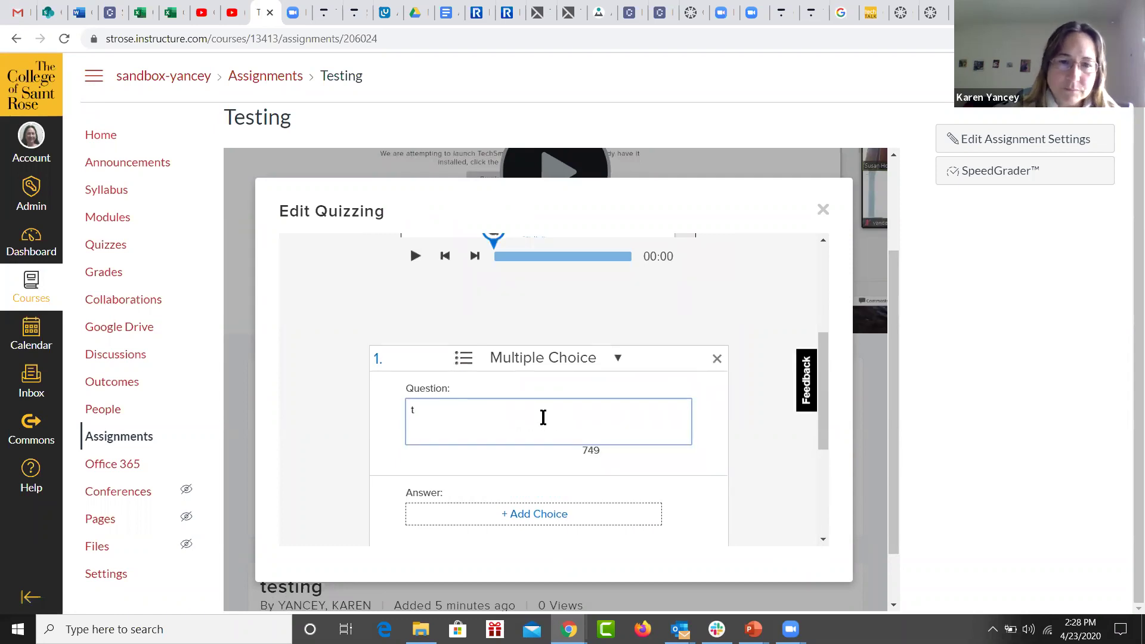
- Give question 't' the answer choices 4 (marked correct) and 6
{"action": "left_click", "coordinate": [588, 515]}
{"action": "left_click", "coordinate": [418, 436]}
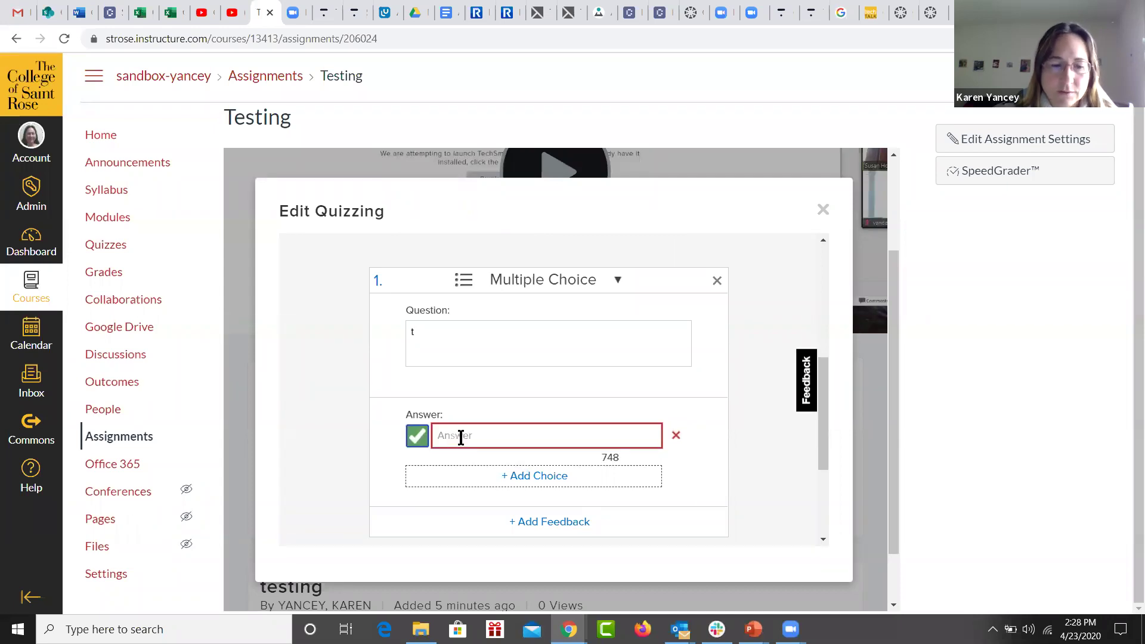
{"action": "left_click", "coordinate": [495, 437]}
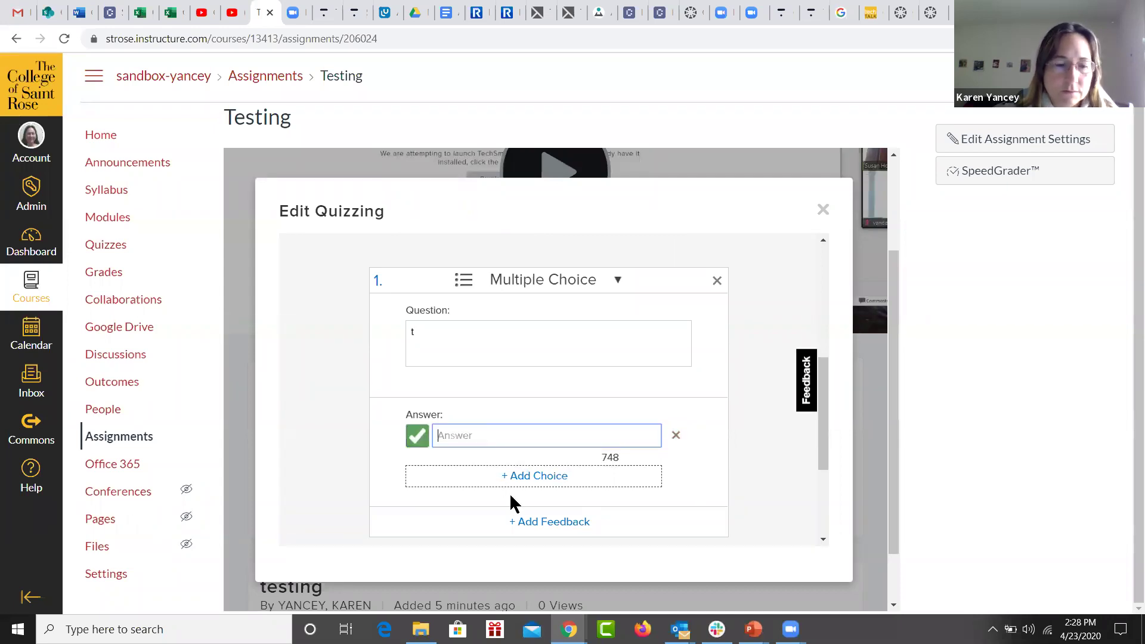
{"action": "type", "text": "4"}
{"action": "left_click", "coordinate": [555, 477]}
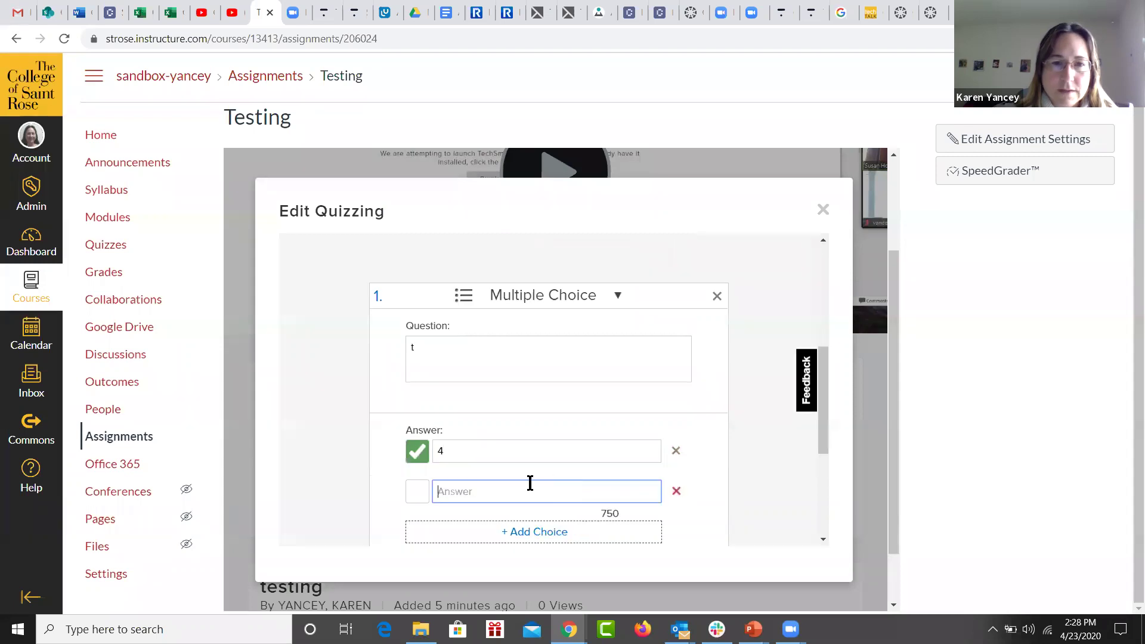
{"action": "type", "text": "6"}
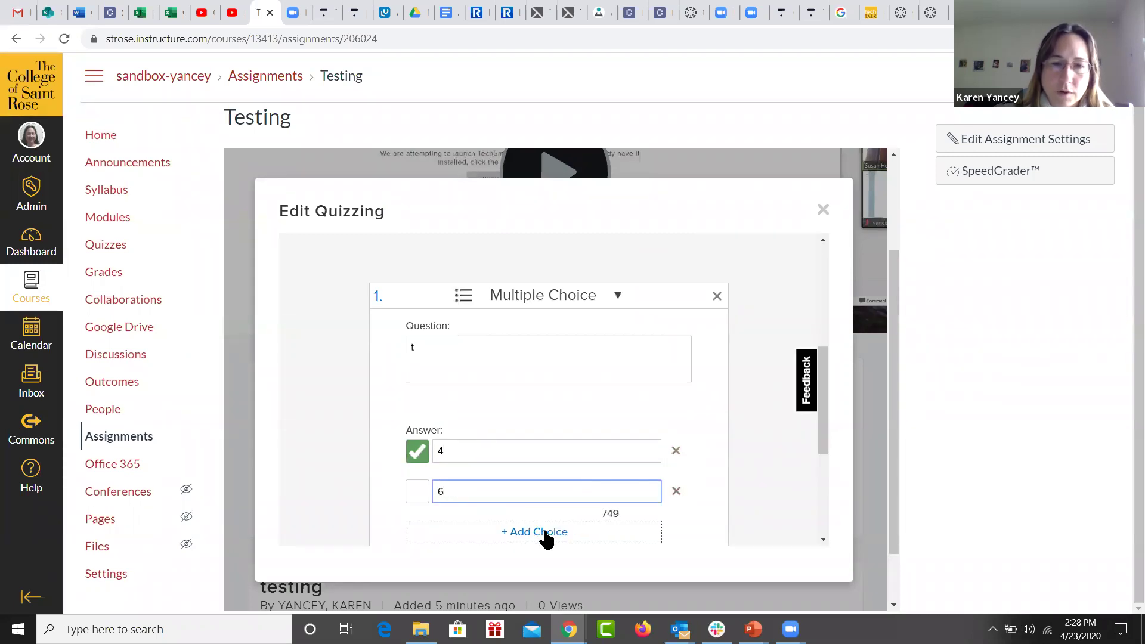
{"action": "left_click", "coordinate": [703, 532]}
{"action": "scroll", "coordinate": [710, 507], "scroll_direction": "down", "scroll_amount": 4}
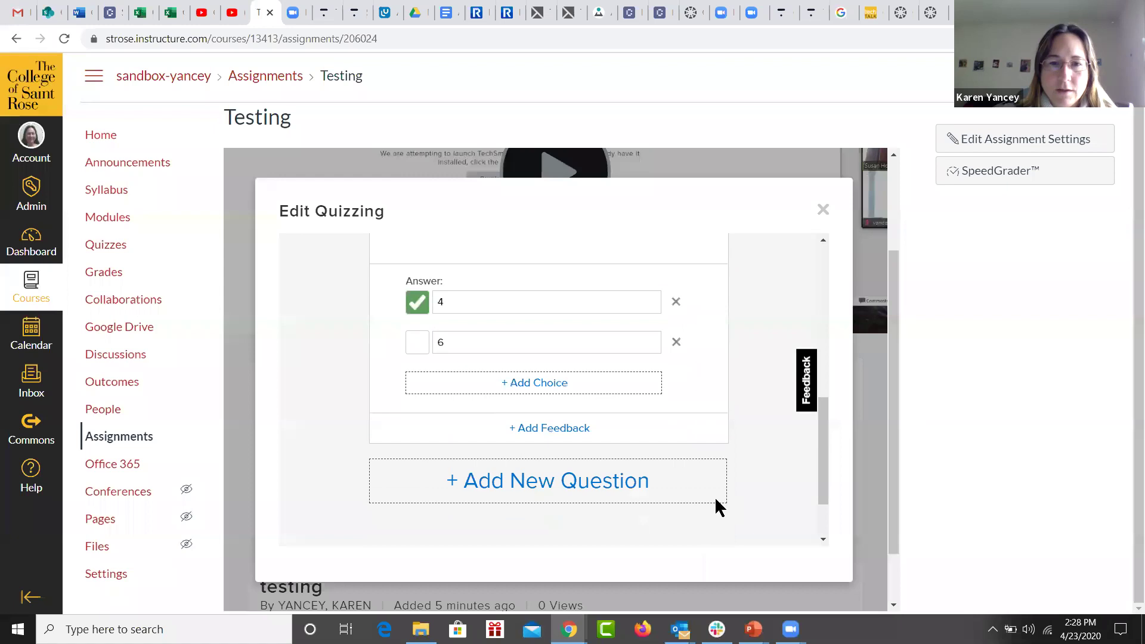
{"action": "scroll", "coordinate": [722, 465], "scroll_direction": "up", "scroll_amount": 2}
{"action": "scroll", "coordinate": [720, 465], "scroll_direction": "up", "scroll_amount": 5}
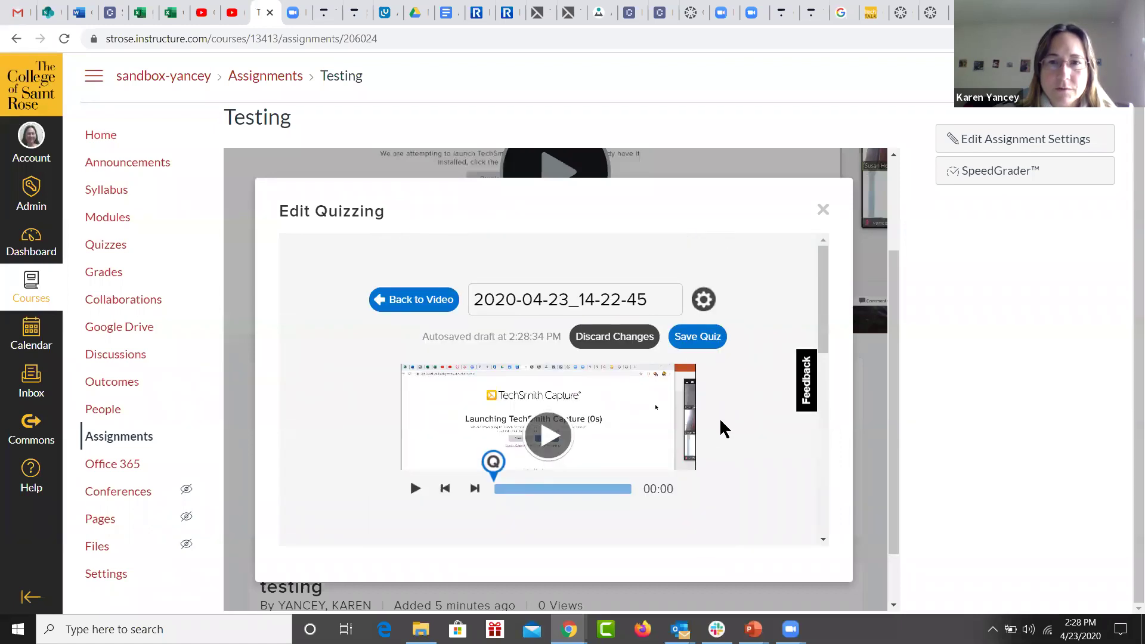
- Save the quiz and pause the video at 00:03
{"action": "left_click", "coordinate": [697, 340]}
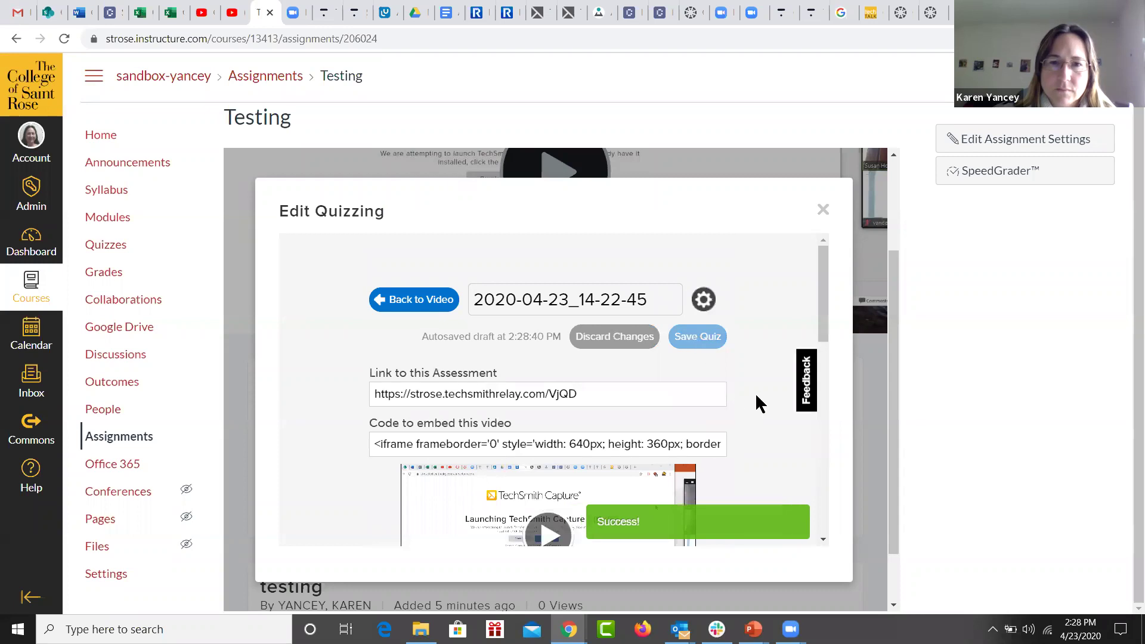
{"action": "scroll", "coordinate": [756, 401], "scroll_direction": "down", "scroll_amount": 5}
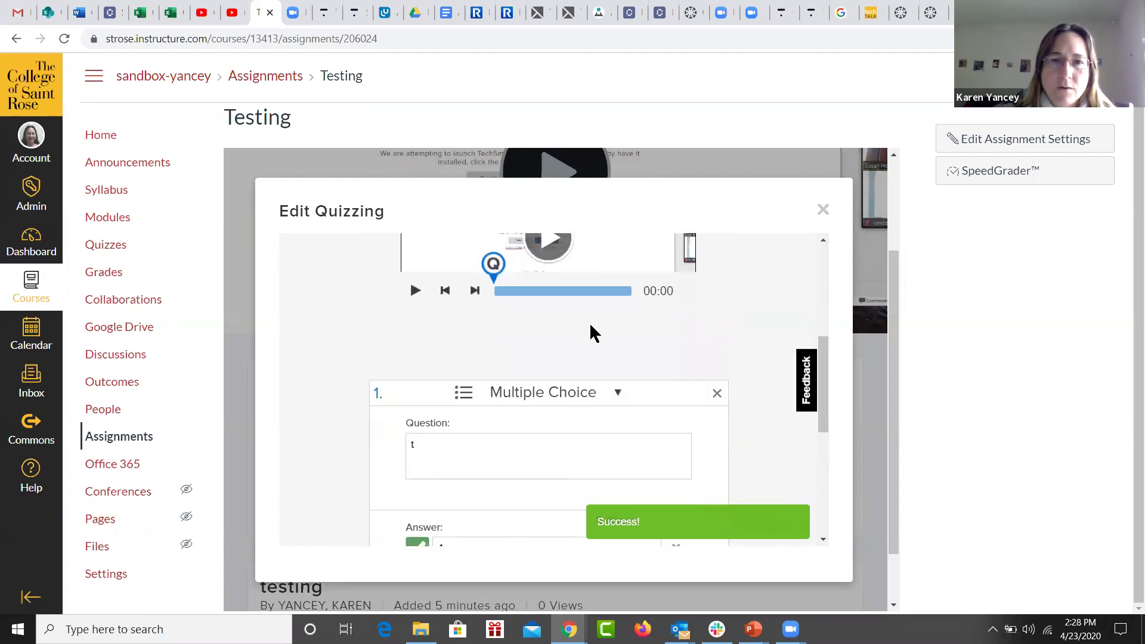
{"action": "left_click", "coordinate": [549, 241]}
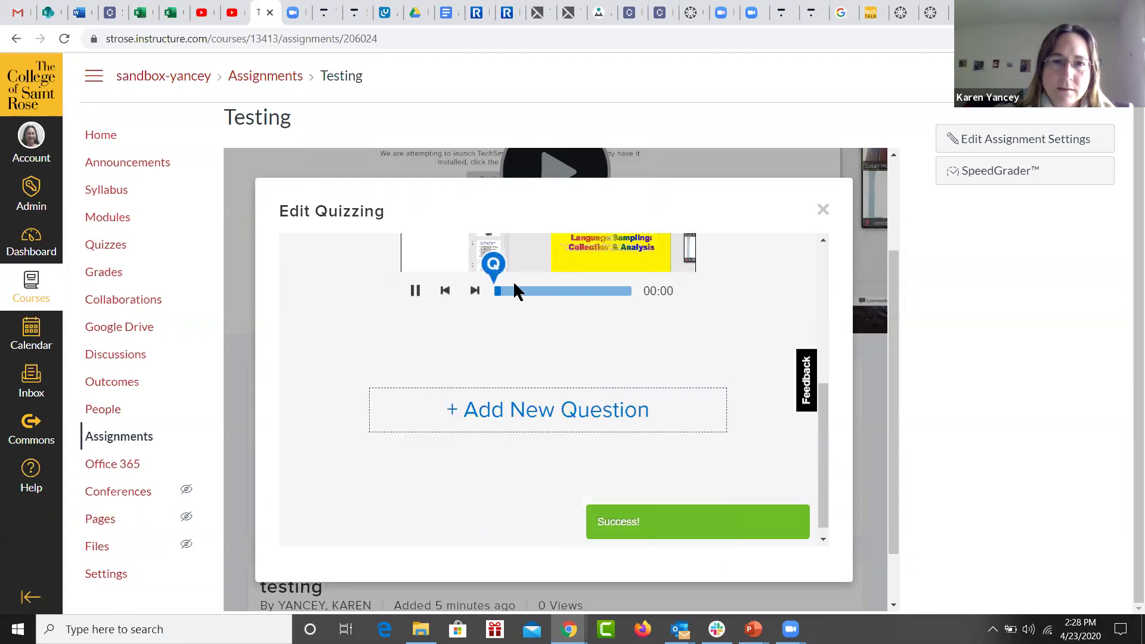
{"action": "left_click", "coordinate": [416, 292]}
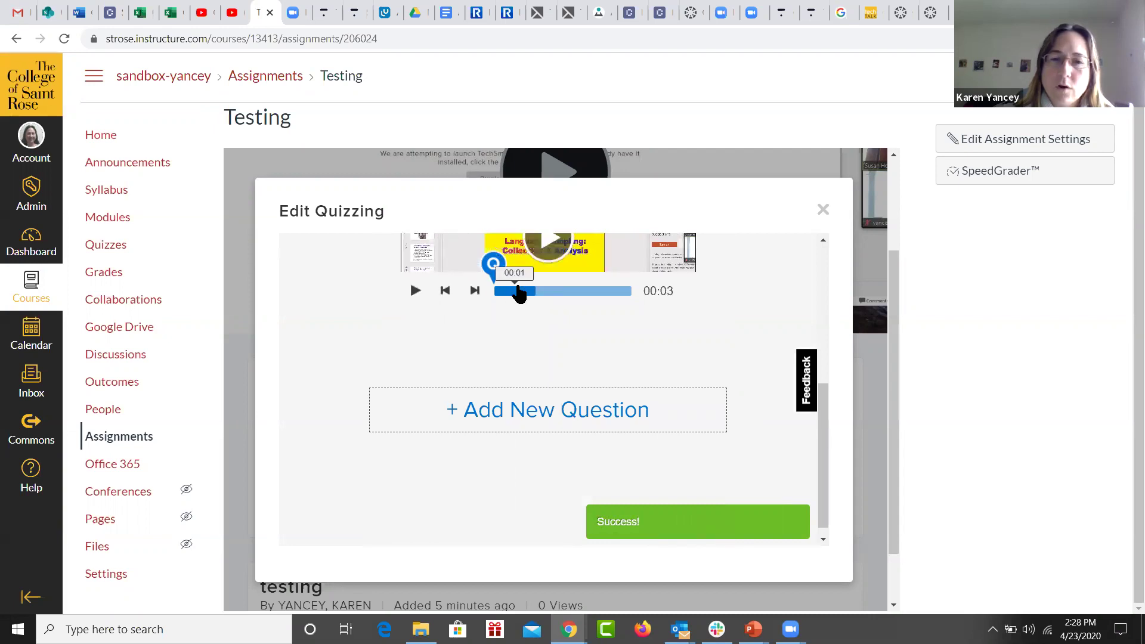
- Add a new multiple-choice question 'y' at 00:03
{"action": "left_click", "coordinate": [568, 420]}
{"action": "scroll", "coordinate": [596, 450], "scroll_direction": "down", "scroll_amount": 1}
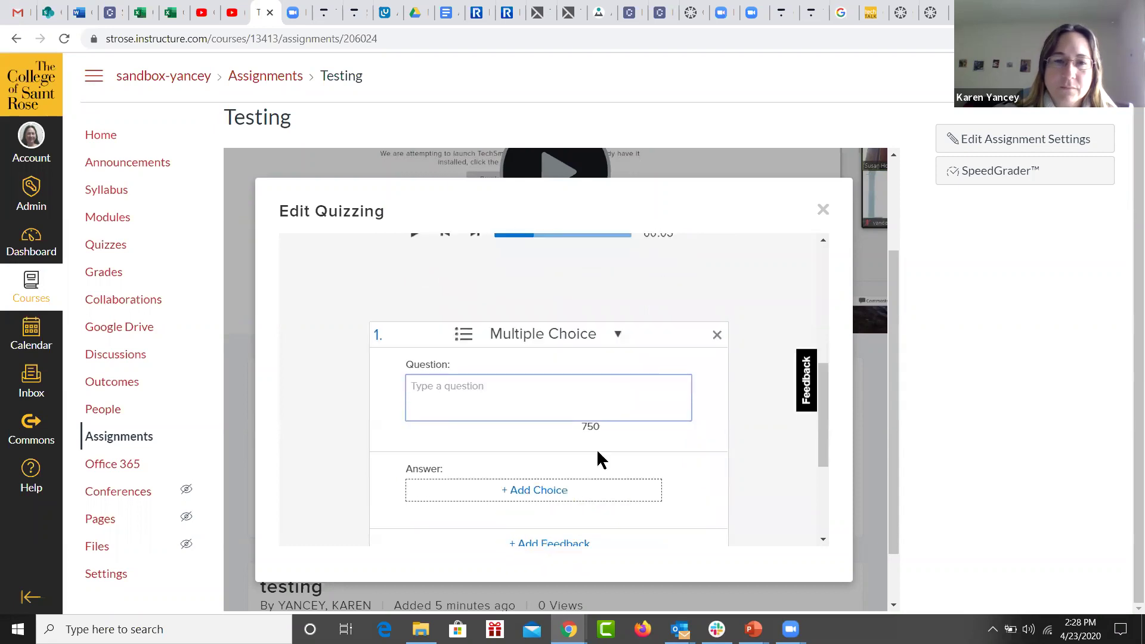
{"action": "scroll", "coordinate": [589, 397], "scroll_direction": "up", "scroll_amount": 2}
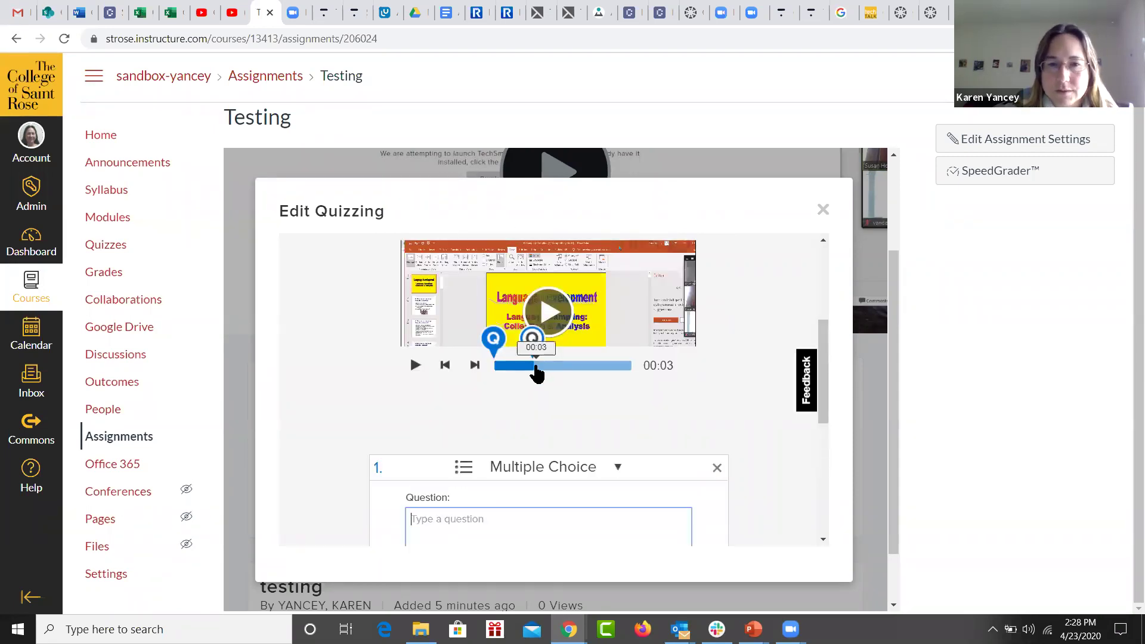
{"action": "scroll", "coordinate": [675, 489], "scroll_direction": "down", "scroll_amount": 2}
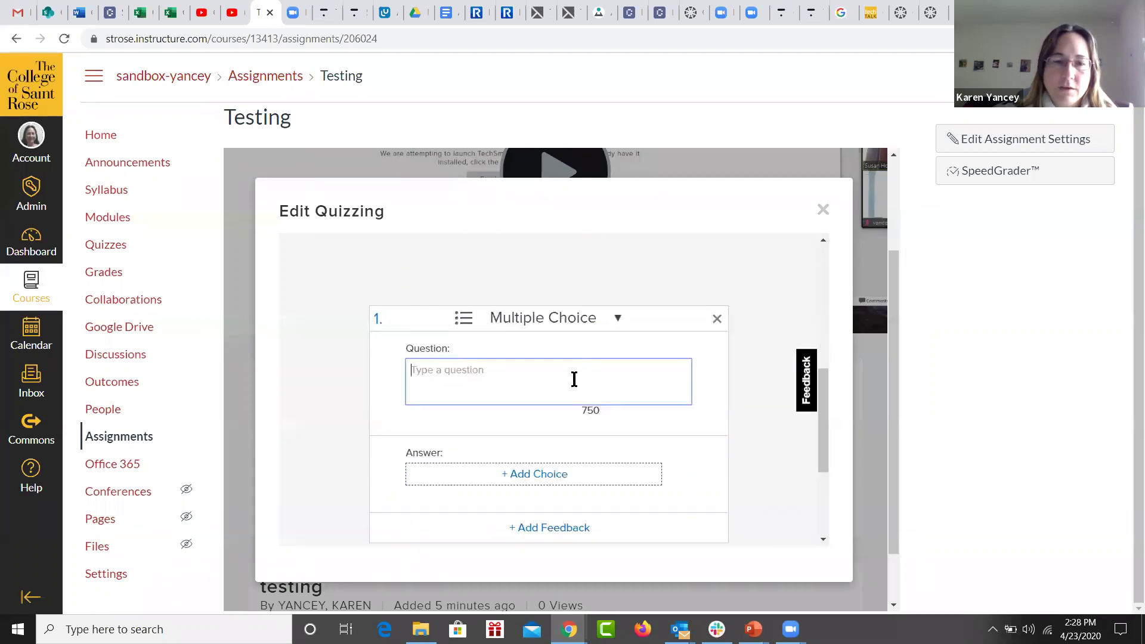
{"action": "type", "text": "y"}
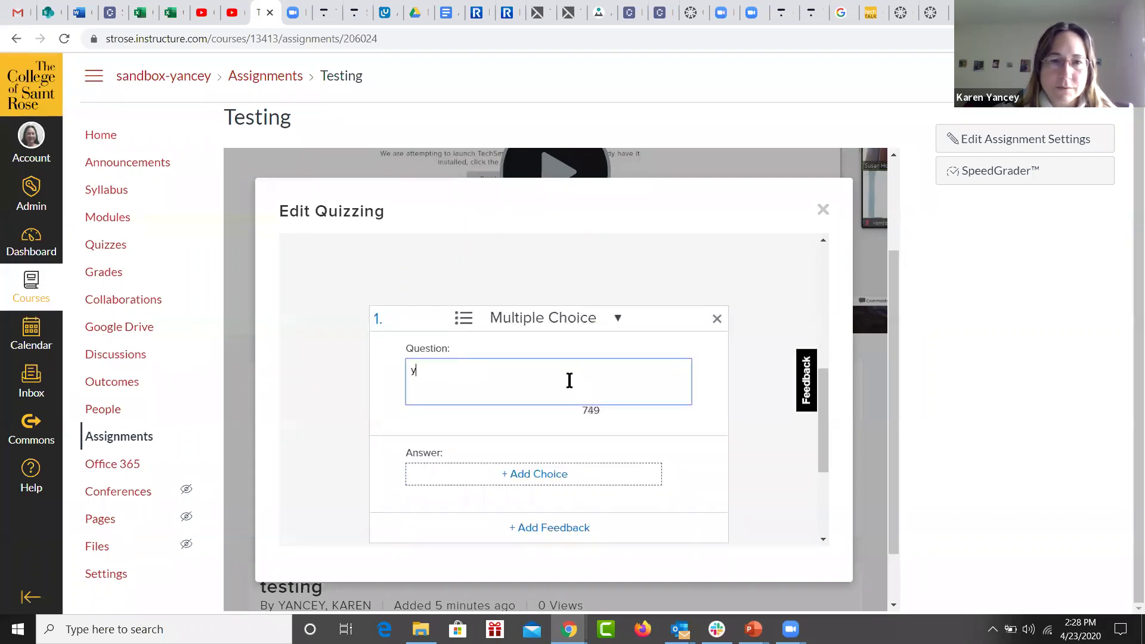
- Give question 'y' the answer choices 5 (marked correct) and 6
{"action": "left_click", "coordinate": [567, 474]}
{"action": "left_click", "coordinate": [429, 441]}
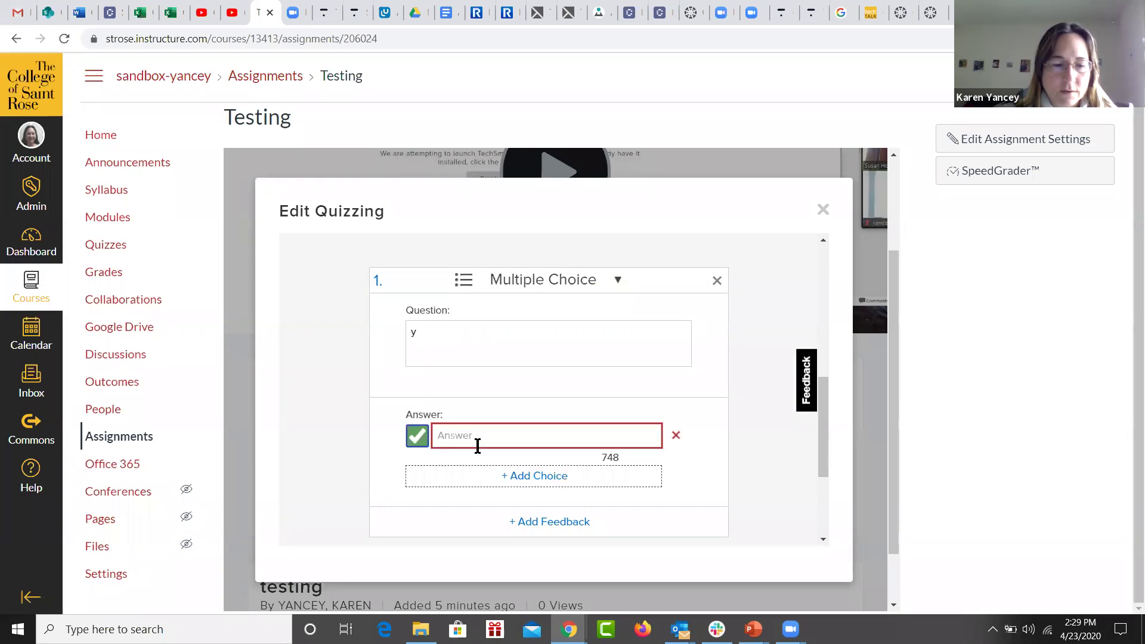
{"action": "left_click", "coordinate": [485, 442]}
{"action": "type", "text": "5"}
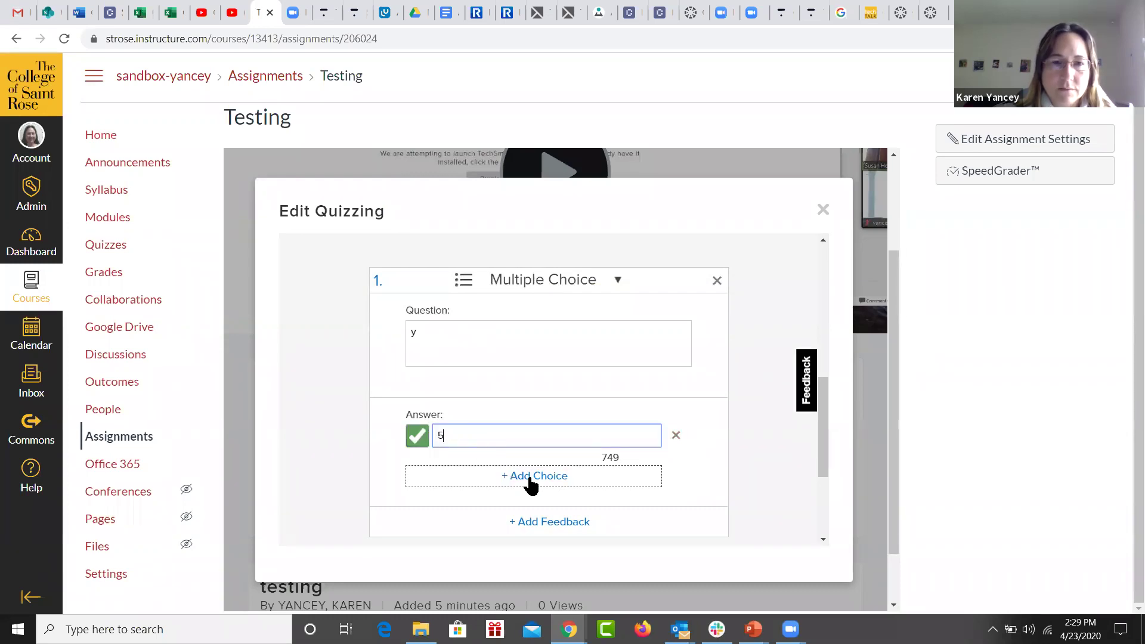
{"action": "left_click", "coordinate": [529, 480]}
{"action": "left_click", "coordinate": [420, 495]}
{"action": "left_click", "coordinate": [421, 456]}
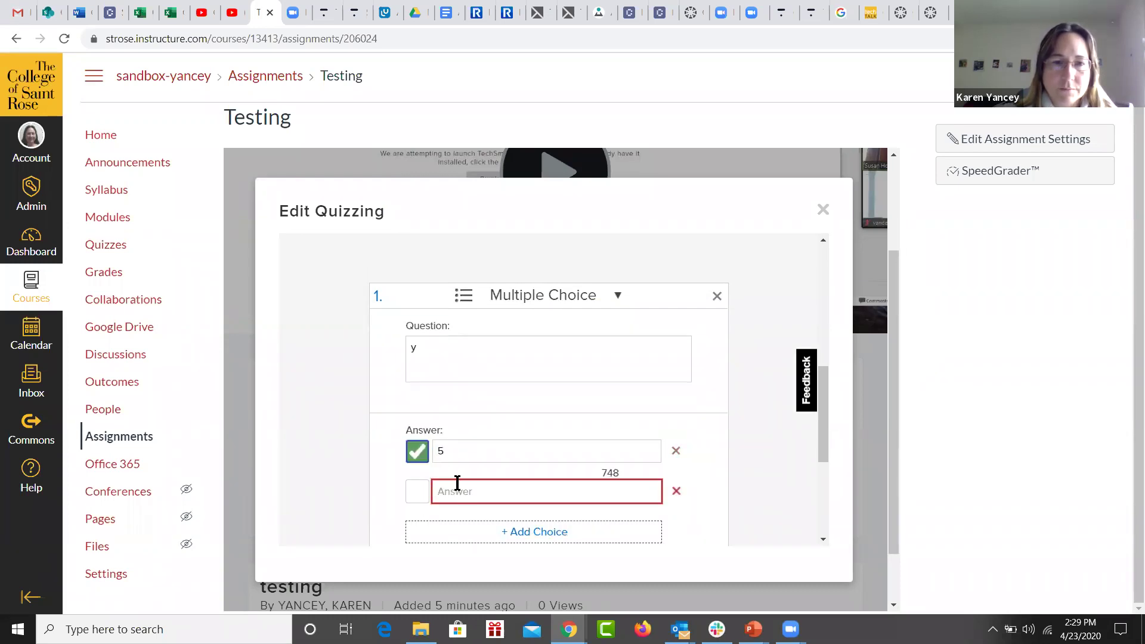
{"action": "left_click", "coordinate": [463, 491]}
{"action": "type", "text": "6"}
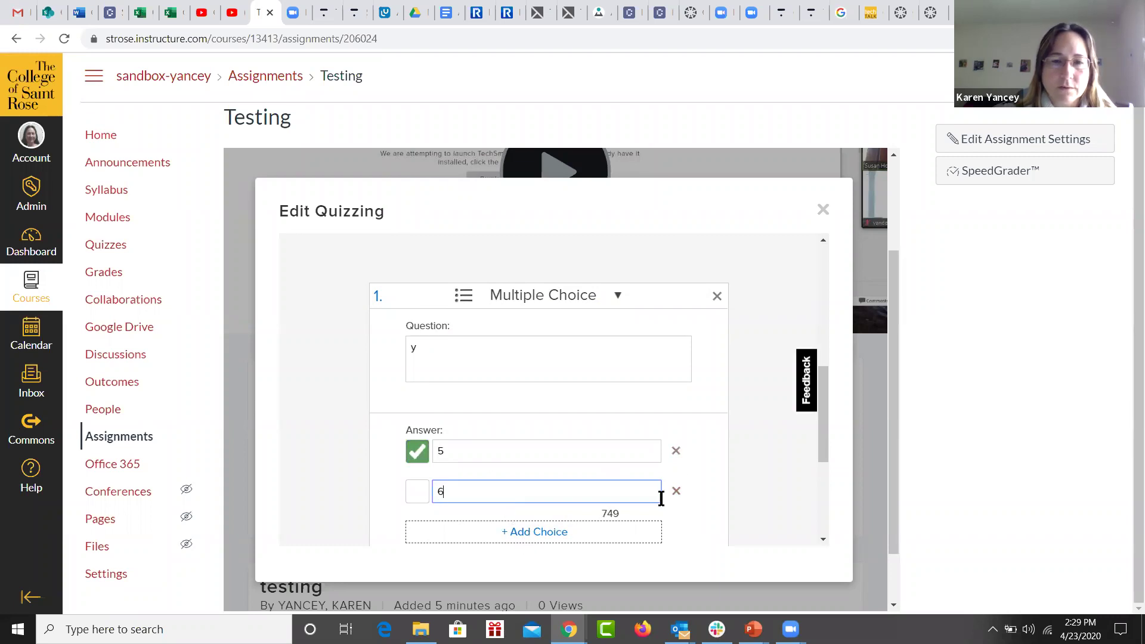
{"action": "scroll", "coordinate": [678, 417], "scroll_direction": "down", "scroll_amount": 4}
{"action": "scroll", "coordinate": [709, 401], "scroll_direction": "up", "scroll_amount": 5}
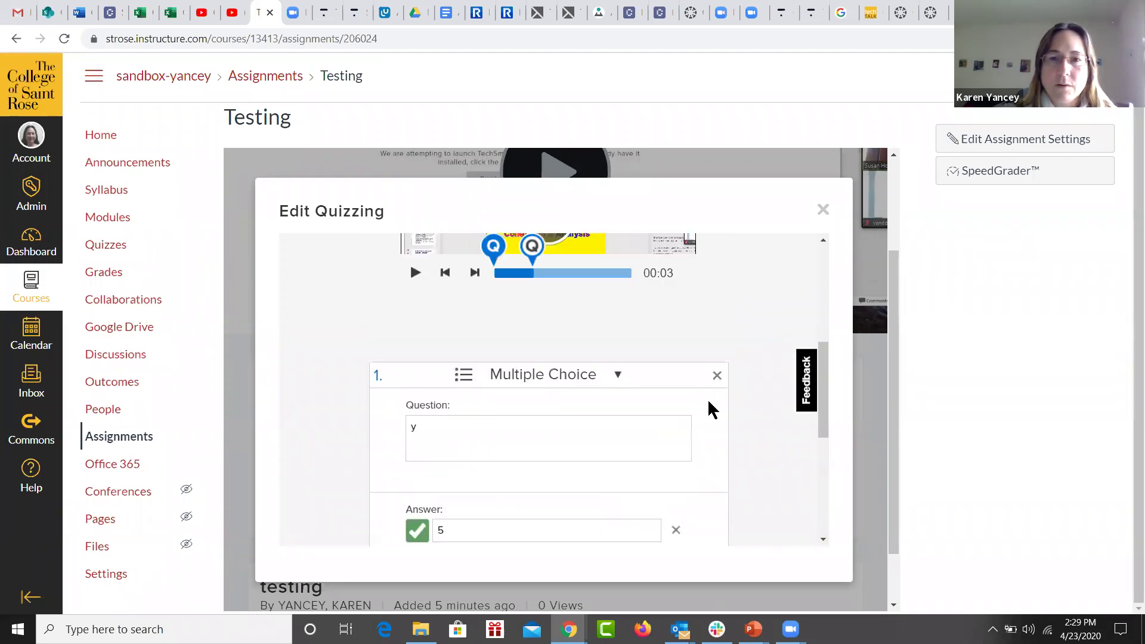
{"action": "scroll", "coordinate": [708, 406], "scroll_direction": "up", "scroll_amount": 3}
- Save the quiz, accepting the warning that existing quiz results will be erased
{"action": "left_click", "coordinate": [703, 337]}
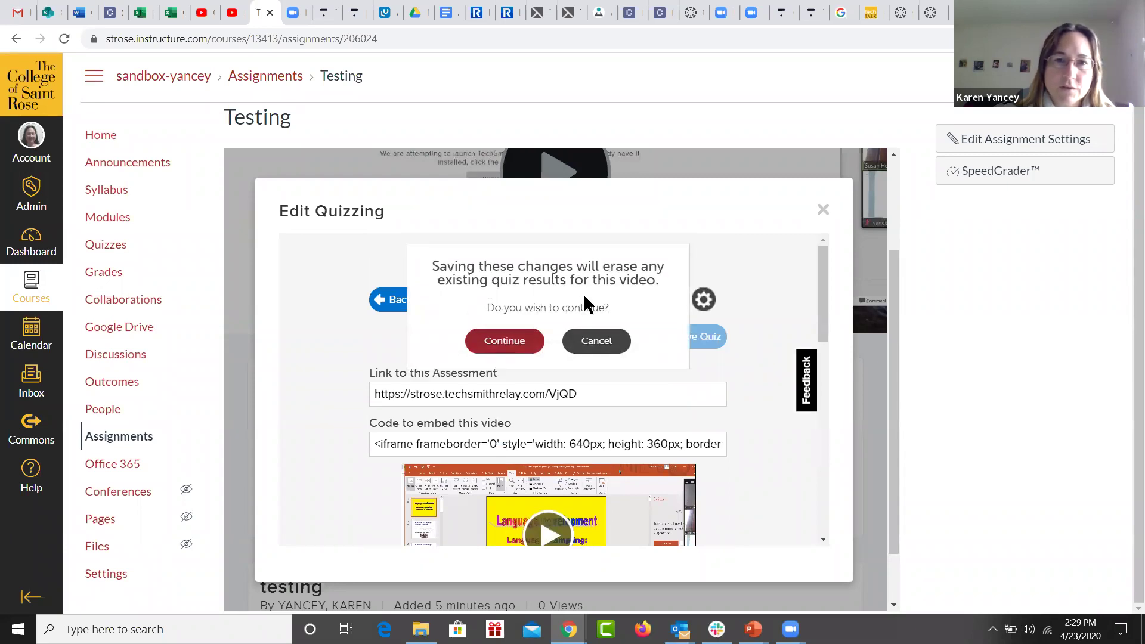
{"action": "left_click", "coordinate": [517, 350]}
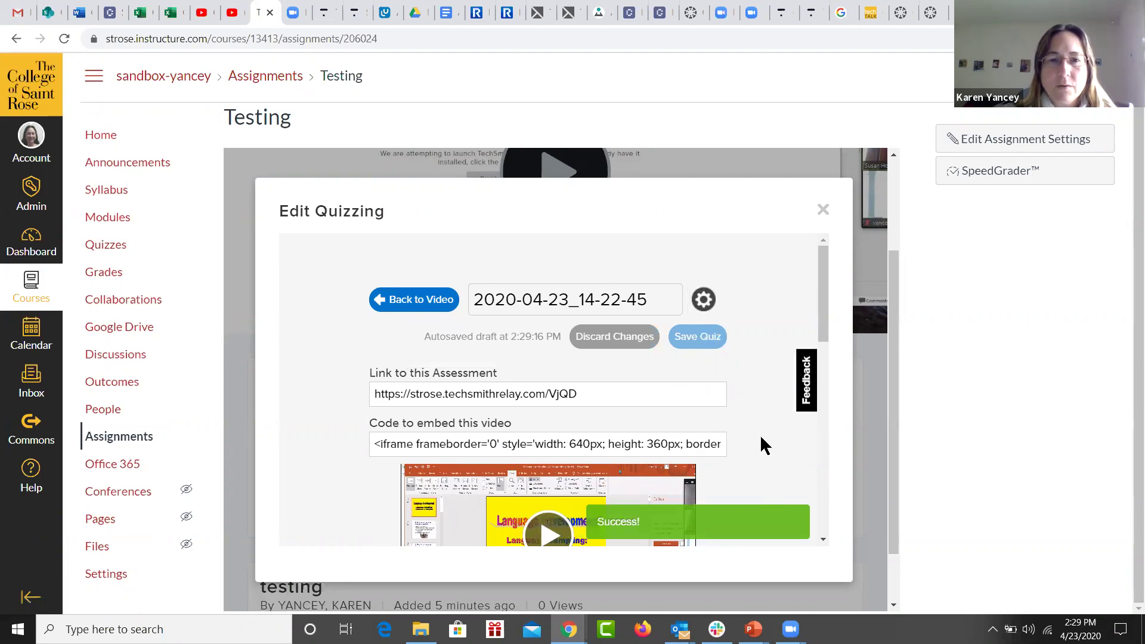
{"action": "scroll", "coordinate": [760, 434], "scroll_direction": "down", "scroll_amount": 5}
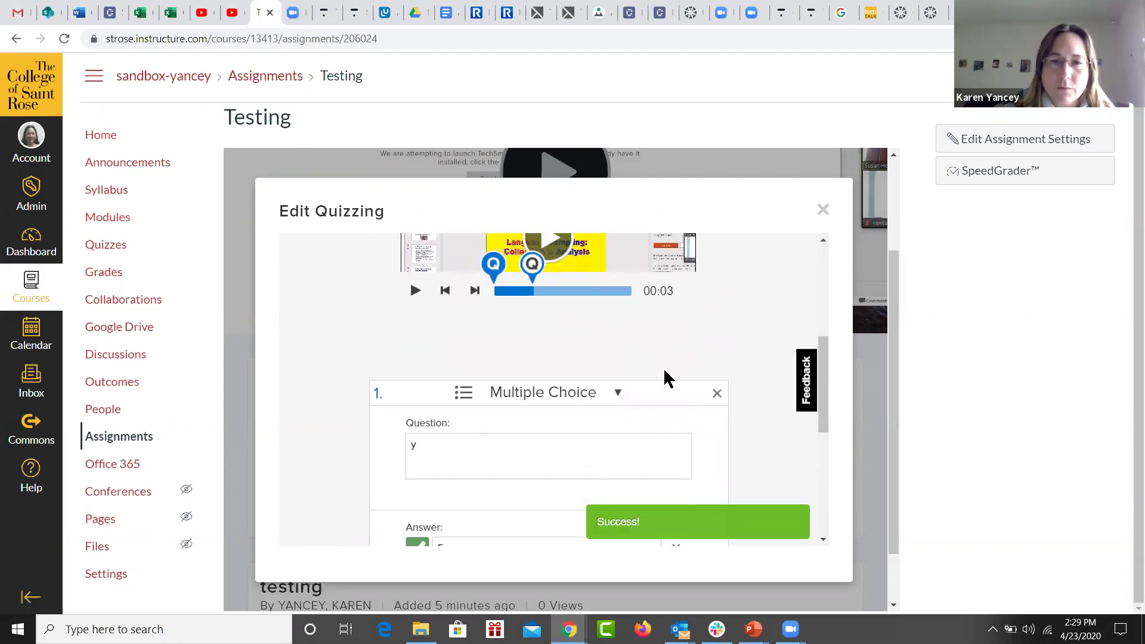
{"action": "scroll", "coordinate": [686, 379], "scroll_direction": "down", "scroll_amount": 5}
{"action": "scroll", "coordinate": [716, 418], "scroll_direction": "up", "scroll_amount": 2}
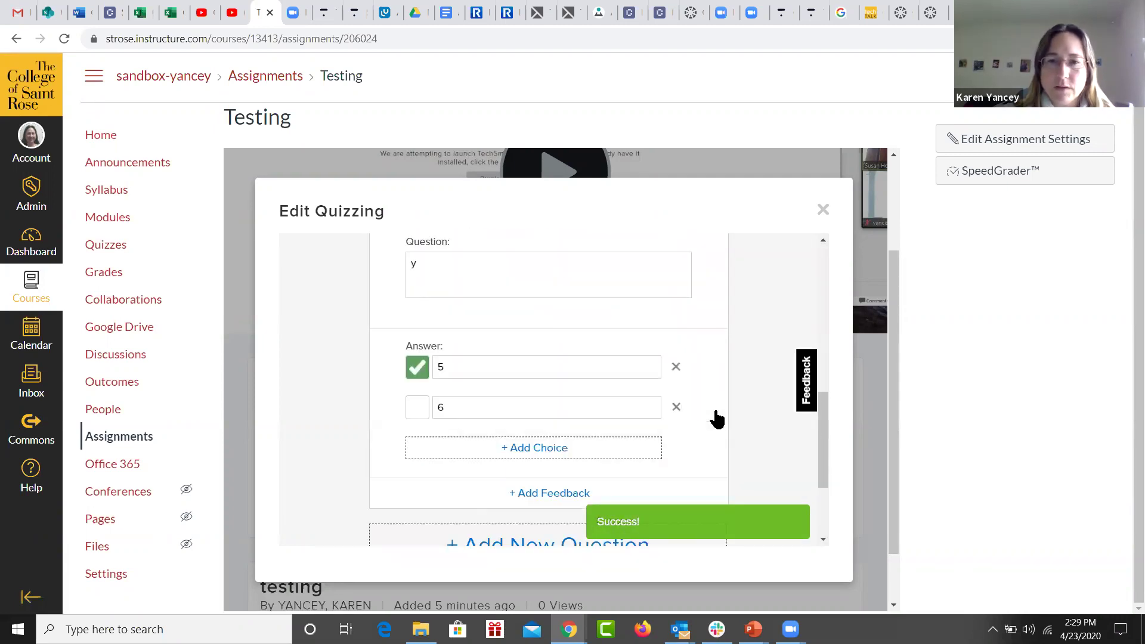
{"action": "scroll", "coordinate": [716, 417], "scroll_direction": "up", "scroll_amount": 8}
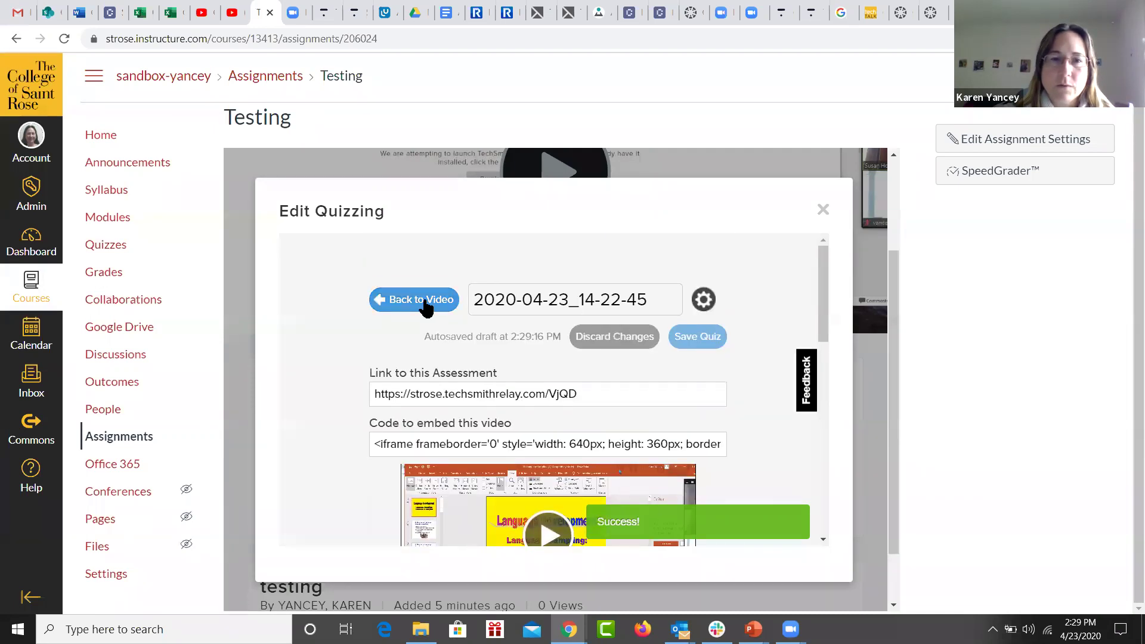
- Review the quiz's report and viewer settings, then close Edit Quizzing
{"action": "left_click", "coordinate": [426, 304]}
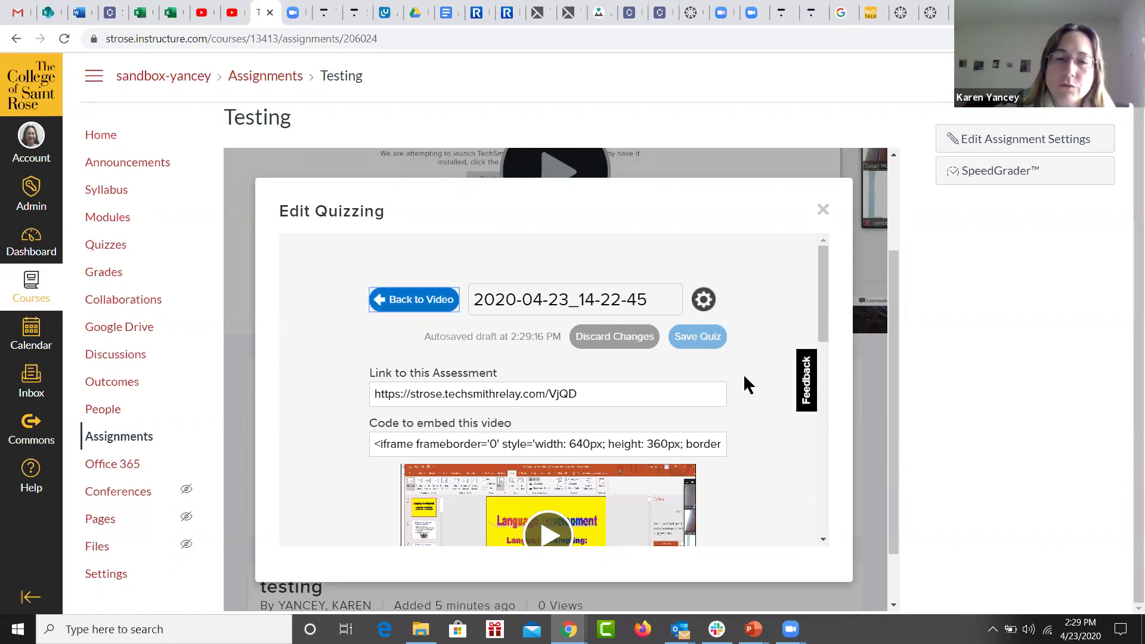
{"action": "scroll", "coordinate": [754, 385], "scroll_direction": "down", "scroll_amount": 1}
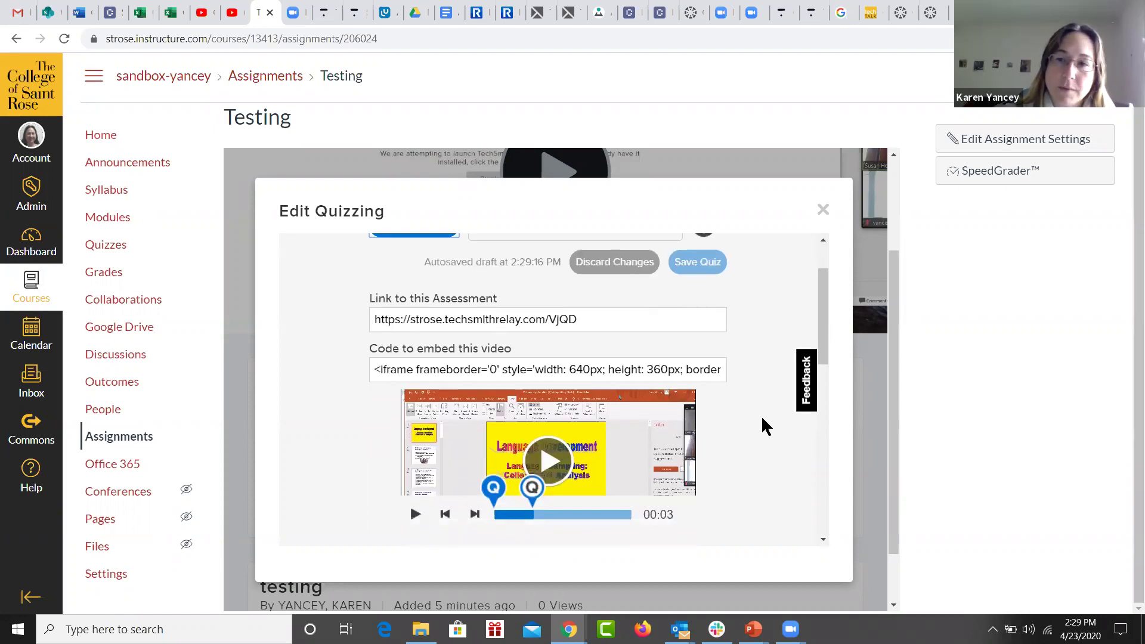
{"action": "scroll", "coordinate": [734, 358], "scroll_direction": "up", "scroll_amount": 1}
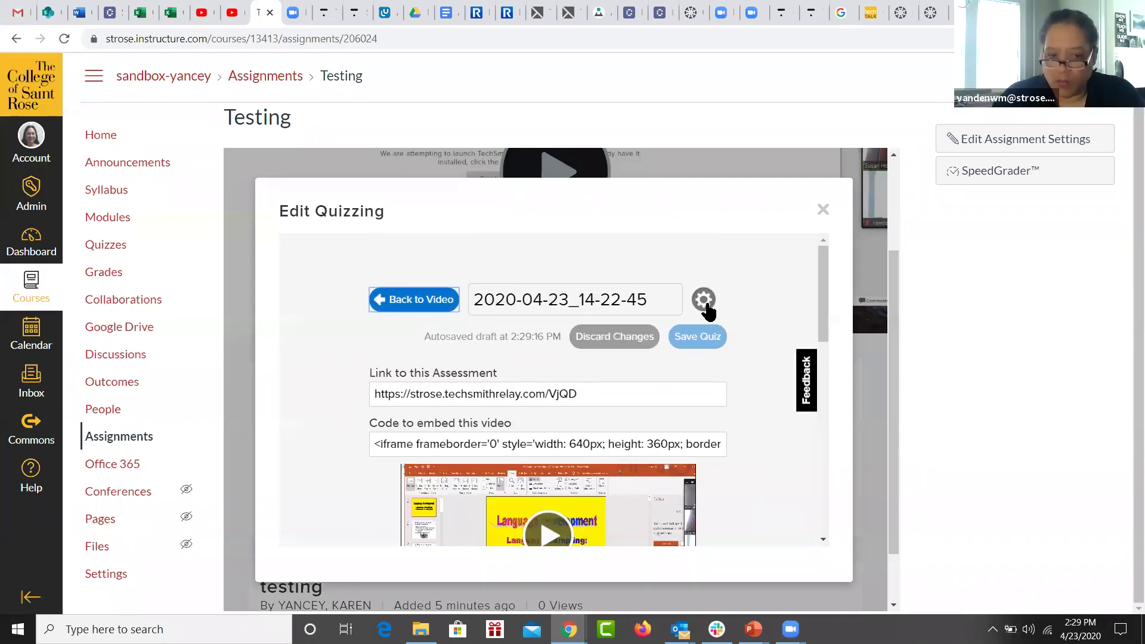
{"action": "left_click", "coordinate": [704, 301]}
{"action": "left_click", "coordinate": [704, 300]}
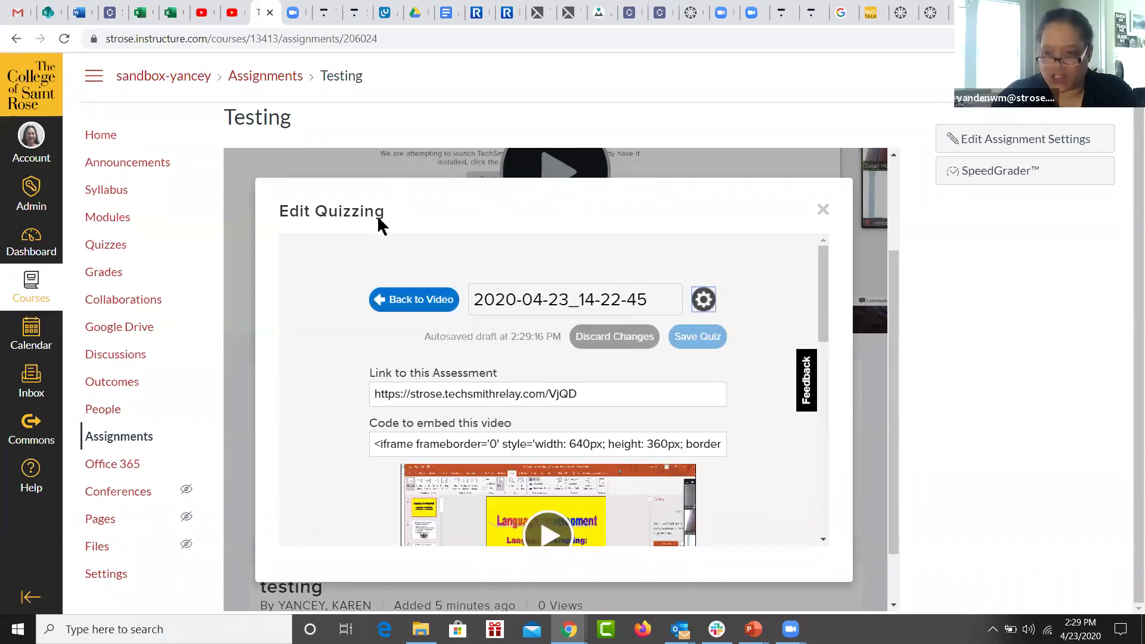
{"action": "left_click", "coordinate": [824, 210]}
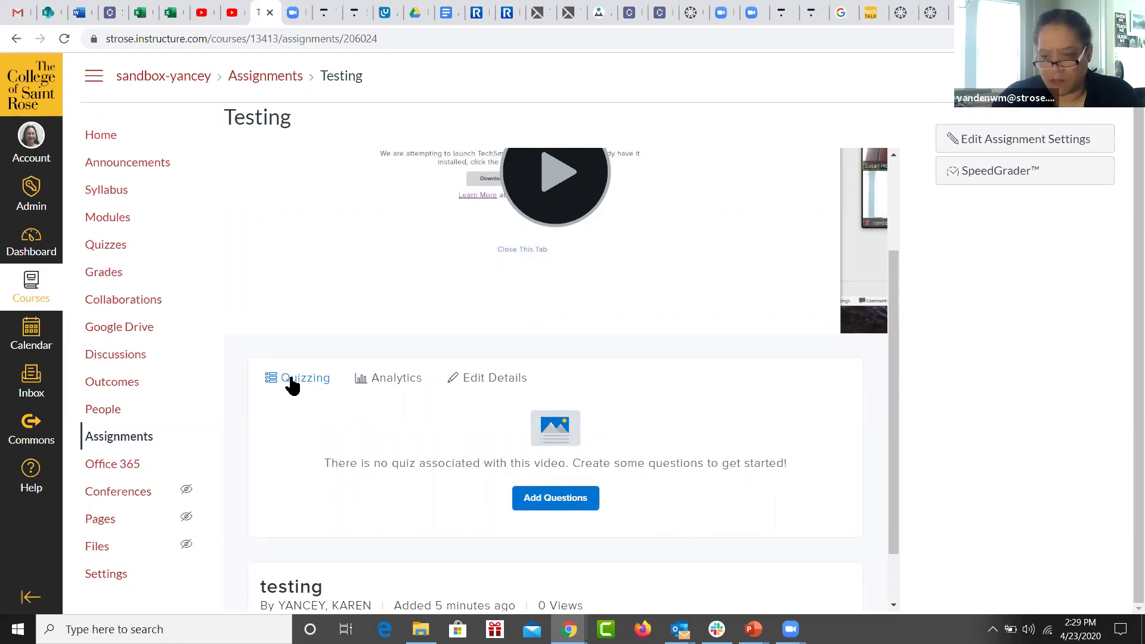
- Reopen the quiz editor for the Testing video and play it to 00:07
{"action": "scroll", "coordinate": [797, 422], "scroll_direction": "up", "scroll_amount": 2}
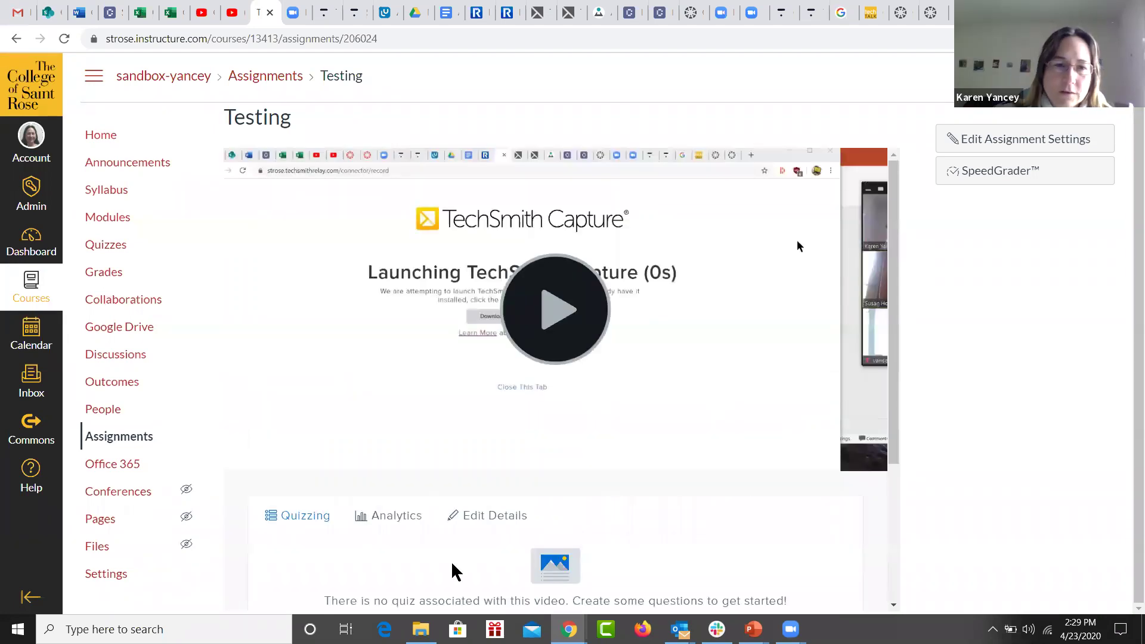
{"action": "scroll", "coordinate": [481, 560], "scroll_direction": "down", "scroll_amount": 2}
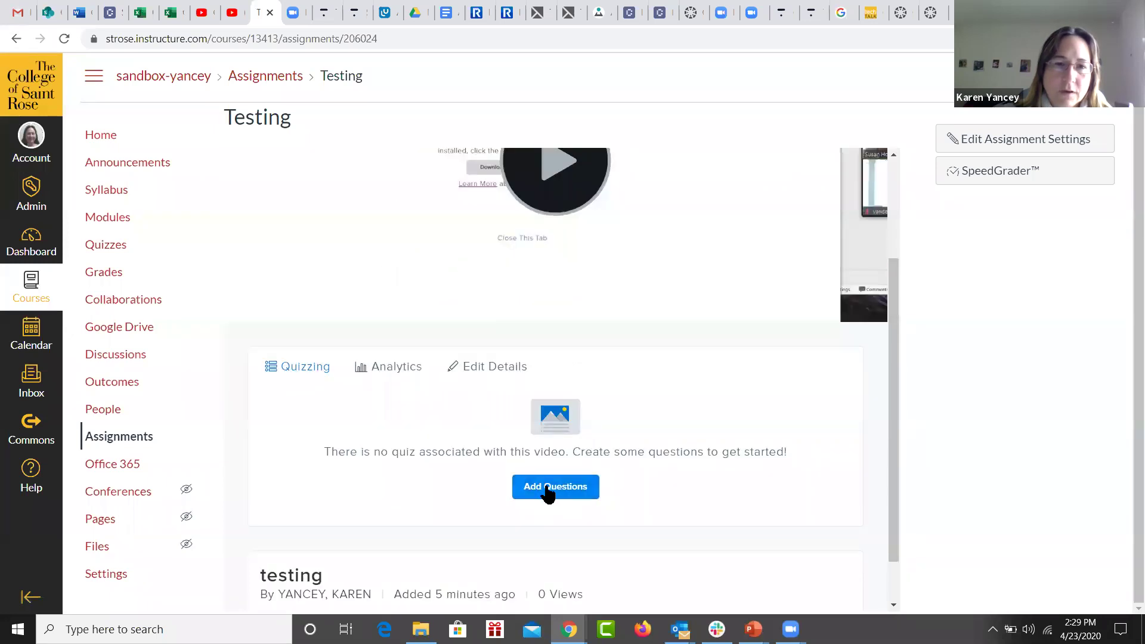
{"action": "left_click", "coordinate": [552, 490]}
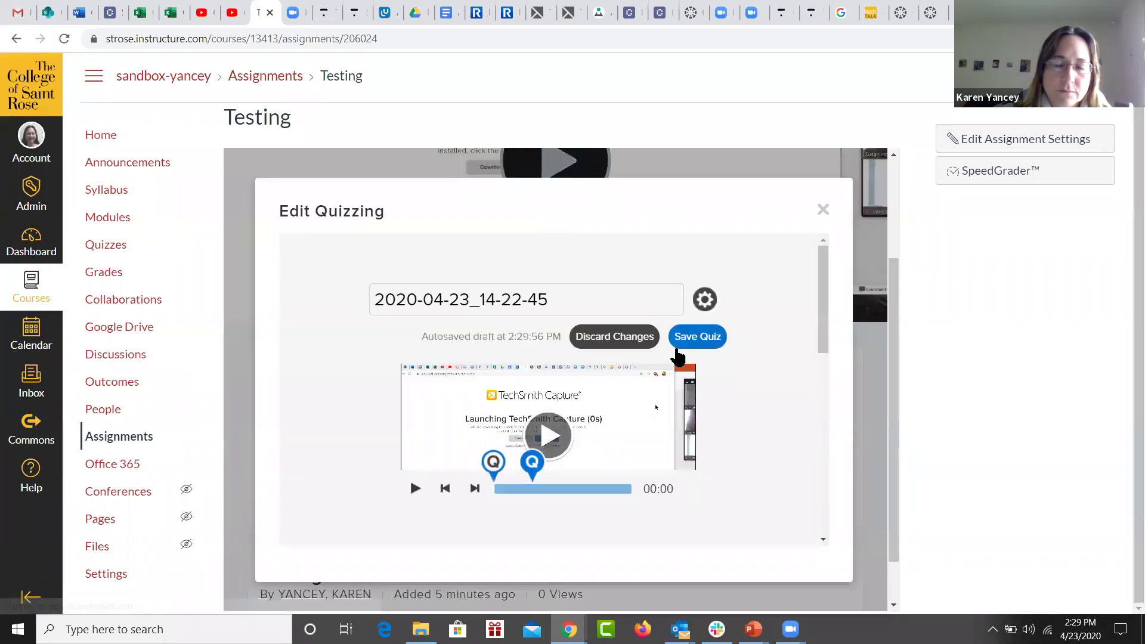
{"action": "scroll", "coordinate": [743, 404], "scroll_direction": "down", "scroll_amount": 2}
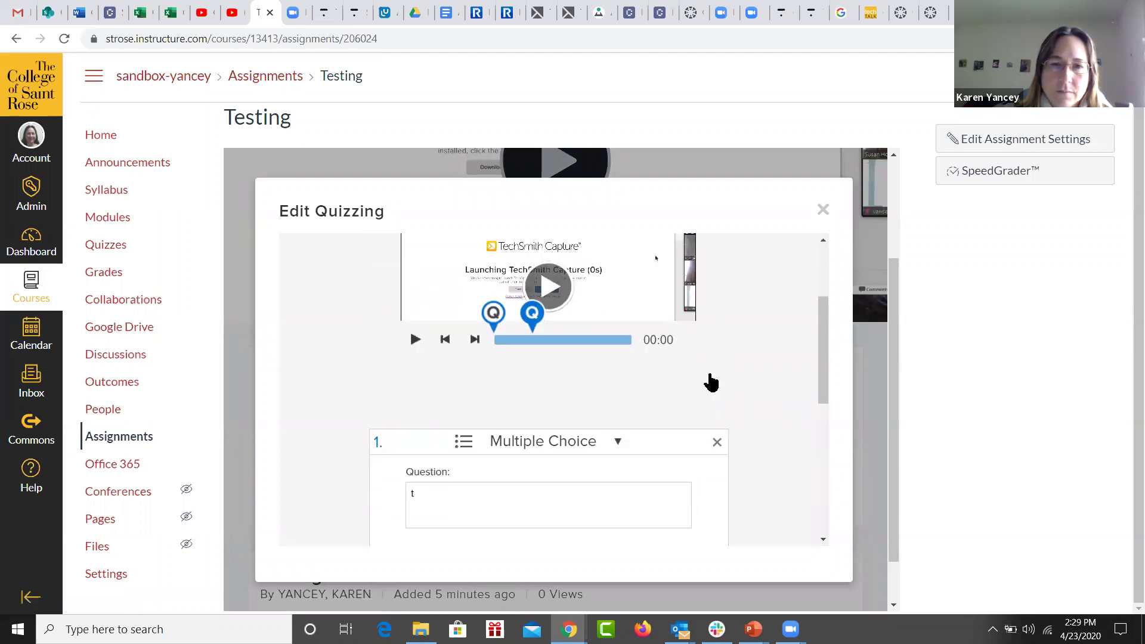
{"action": "left_click", "coordinate": [546, 292]}
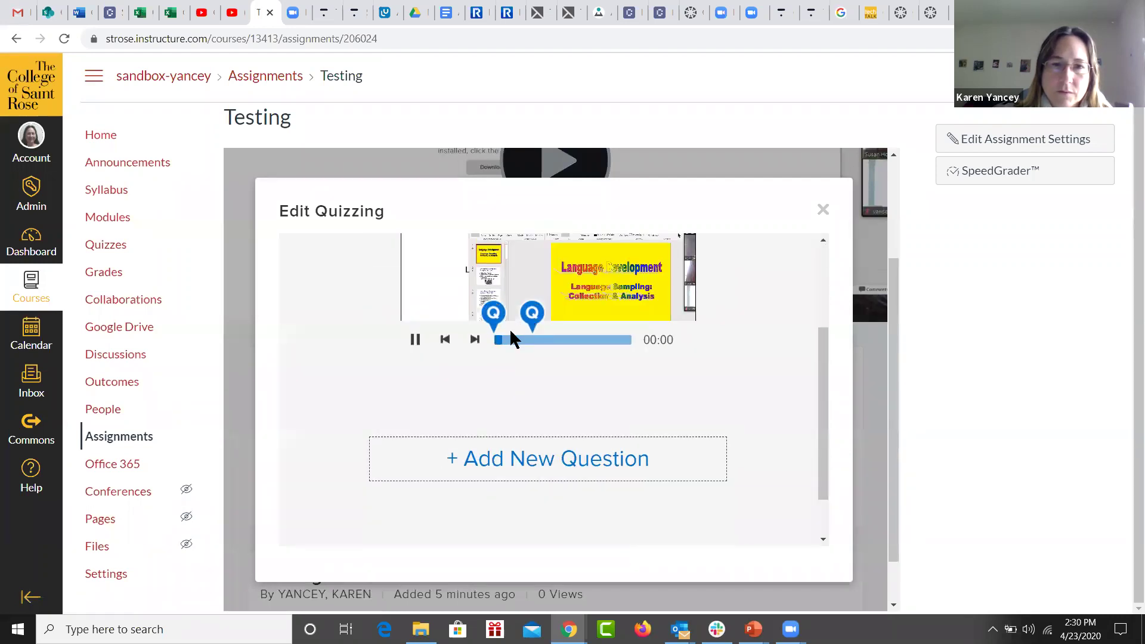
{"action": "left_click", "coordinate": [415, 340]}
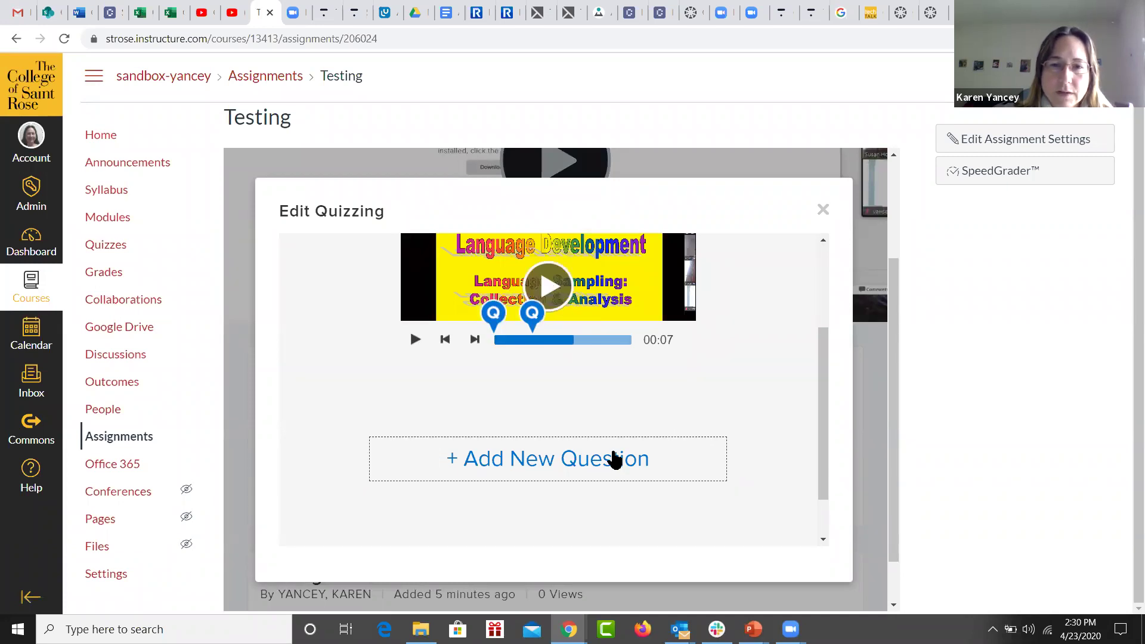
- Insert a third question at 00:07 and keep its type as Multiple Choice
{"action": "left_click", "coordinate": [613, 464]}
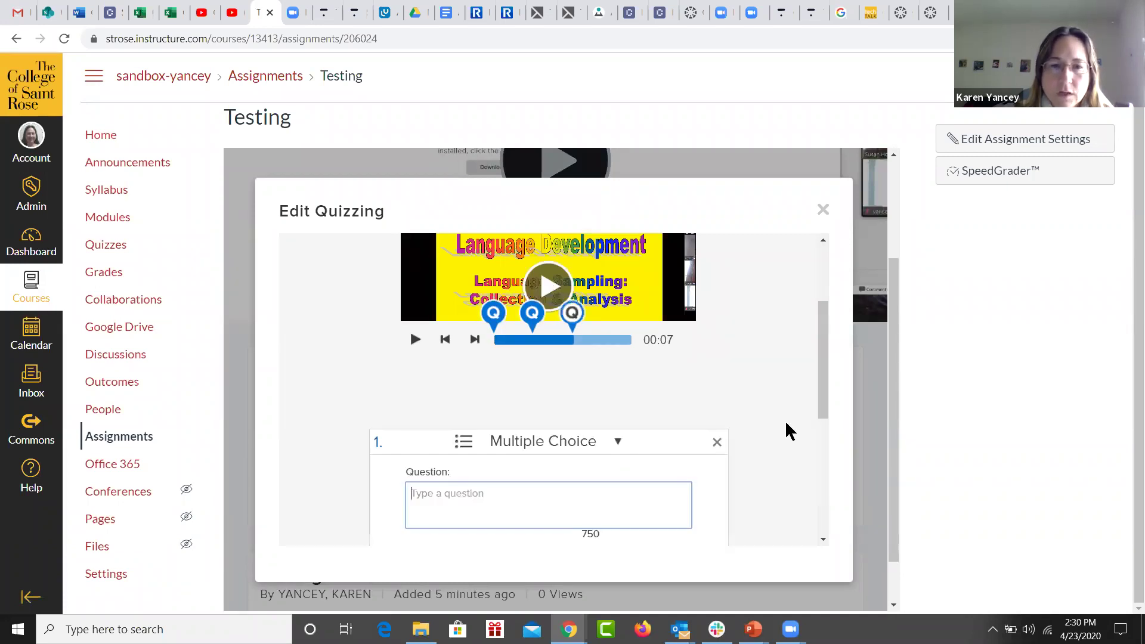
{"action": "scroll", "coordinate": [785, 431], "scroll_direction": "down", "scroll_amount": 1}
{"action": "left_click", "coordinate": [617, 371]}
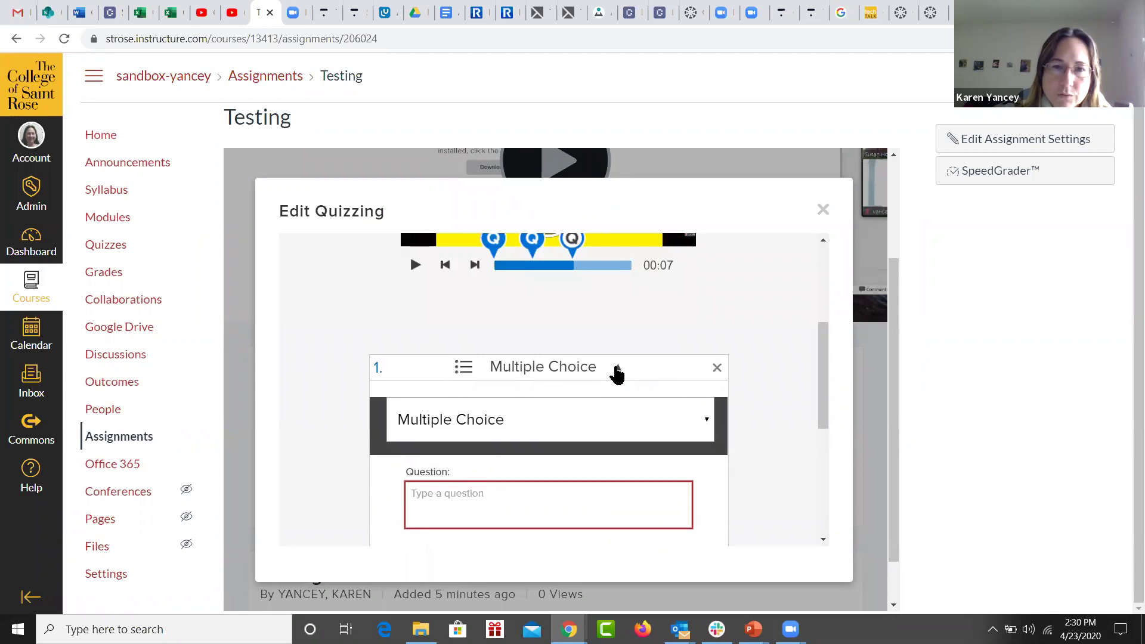
{"action": "left_click", "coordinate": [618, 371]}
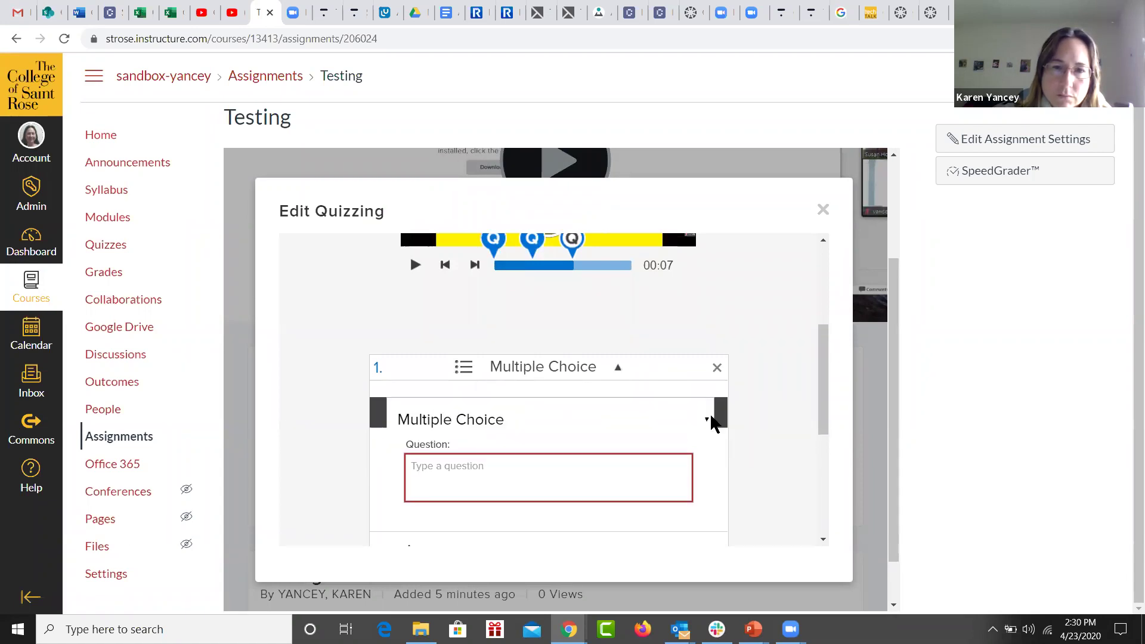
{"action": "left_click", "coordinate": [706, 422]}
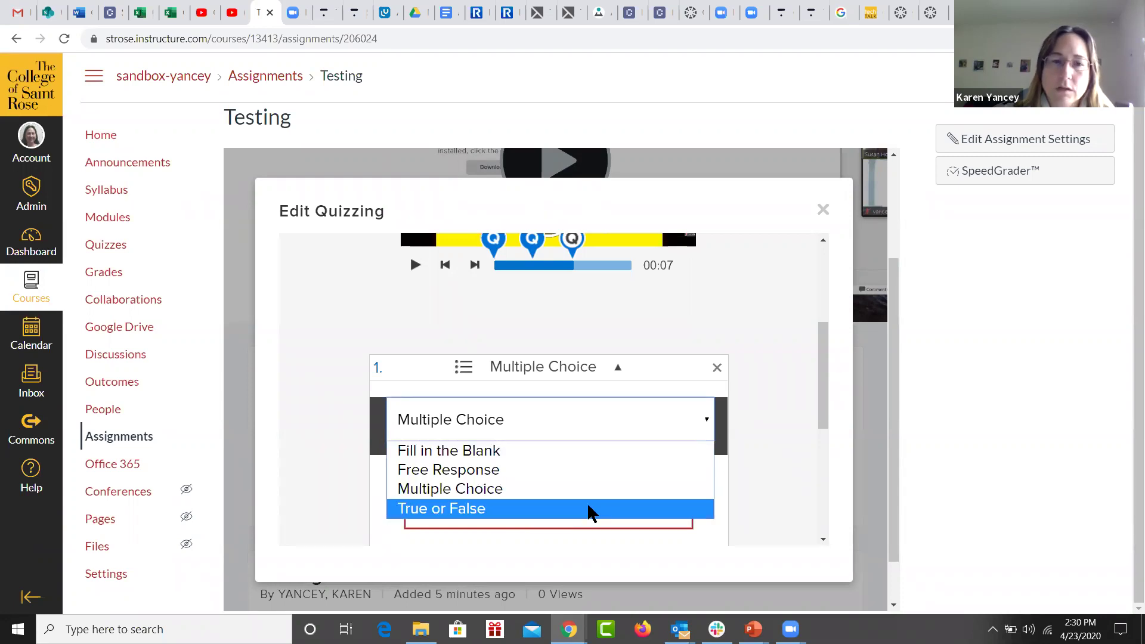
{"action": "left_click", "coordinate": [791, 501]}
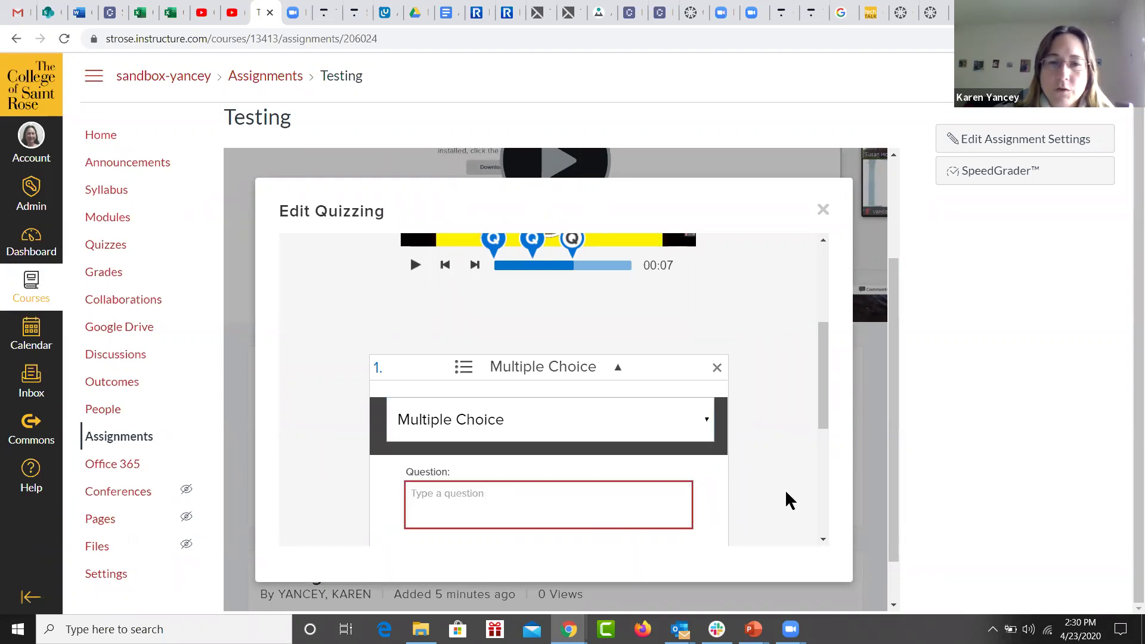
{"action": "scroll", "coordinate": [796, 444], "scroll_direction": "down", "scroll_amount": 1}
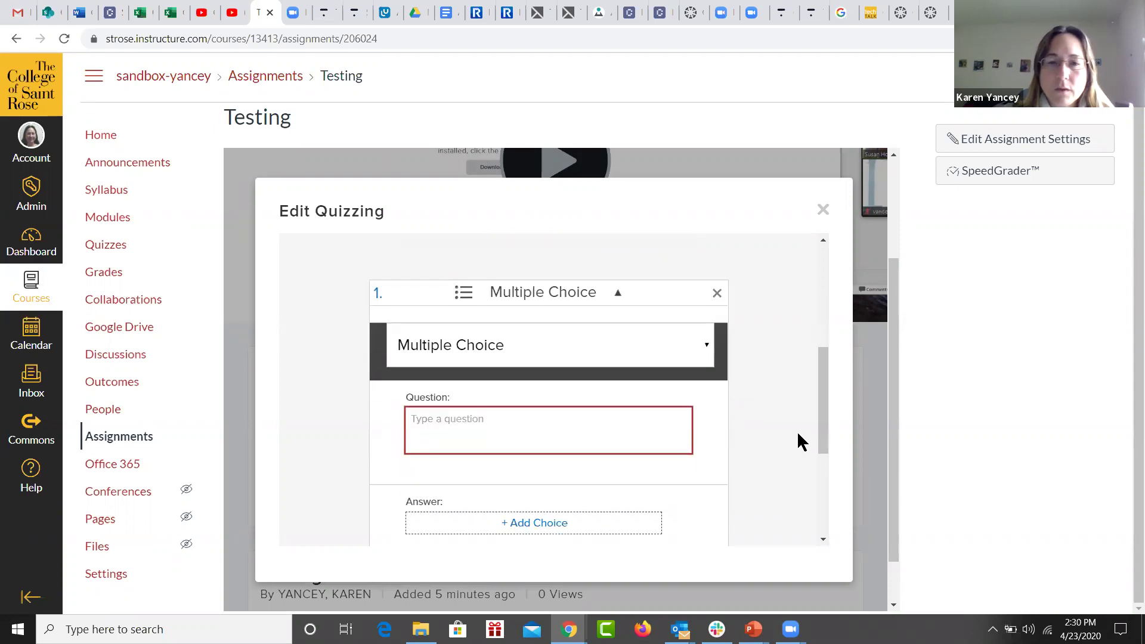
{"action": "scroll", "coordinate": [798, 443], "scroll_direction": "down", "scroll_amount": 1}
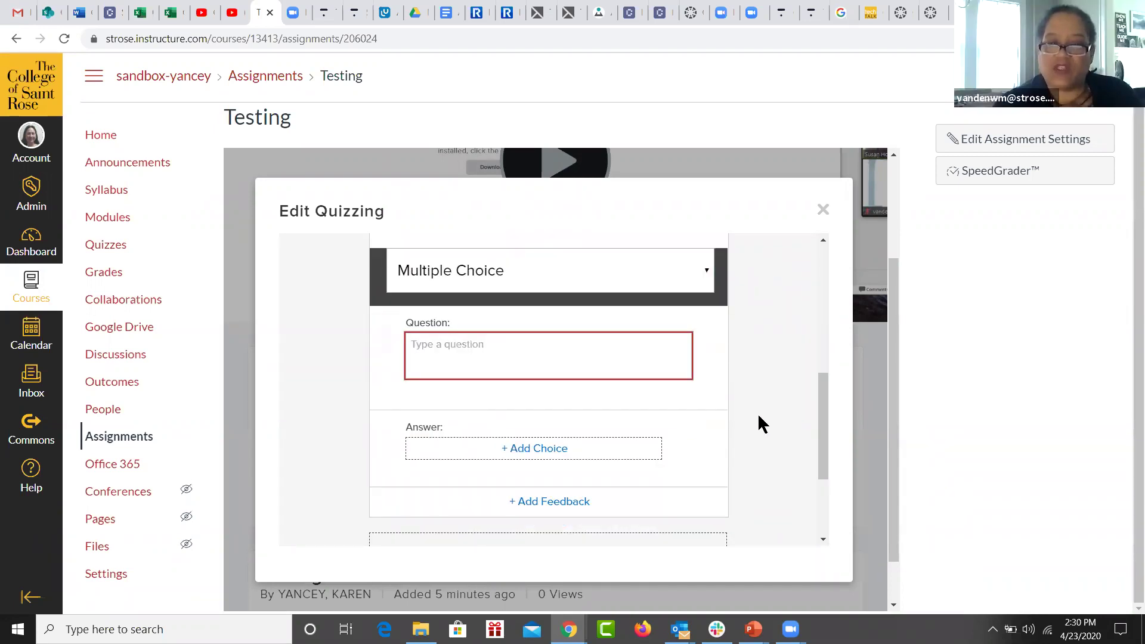
{"action": "scroll", "coordinate": [768, 443], "scroll_direction": "down", "scroll_amount": 2}
{"action": "scroll", "coordinate": [769, 443], "scroll_direction": "up", "scroll_amount": 7}
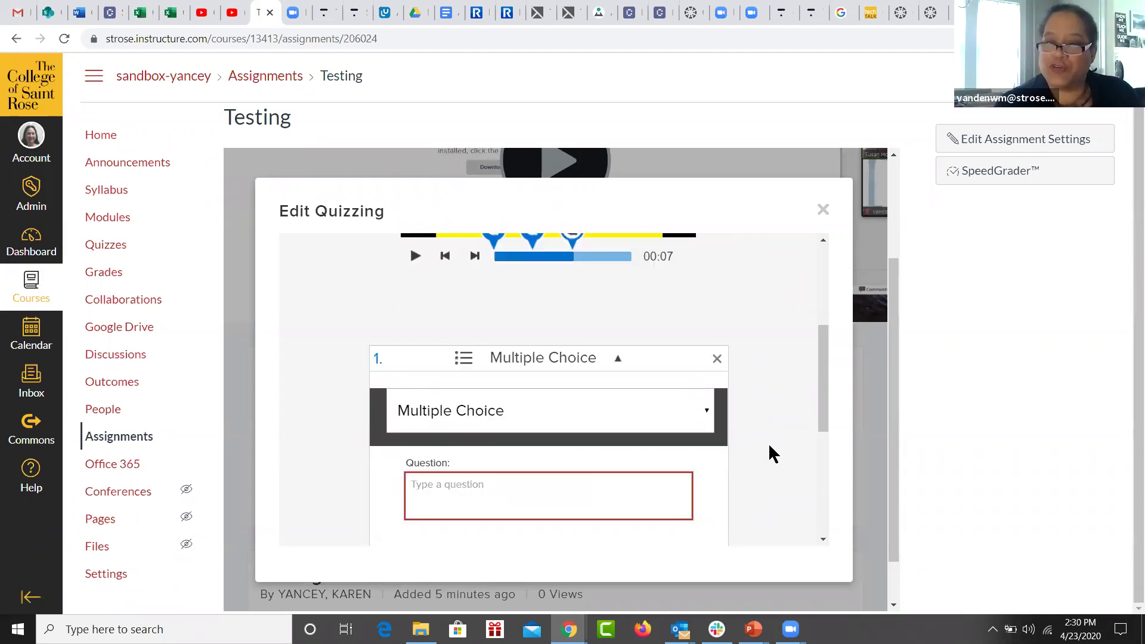
{"action": "scroll", "coordinate": [768, 428], "scroll_direction": "up", "scroll_amount": 1}
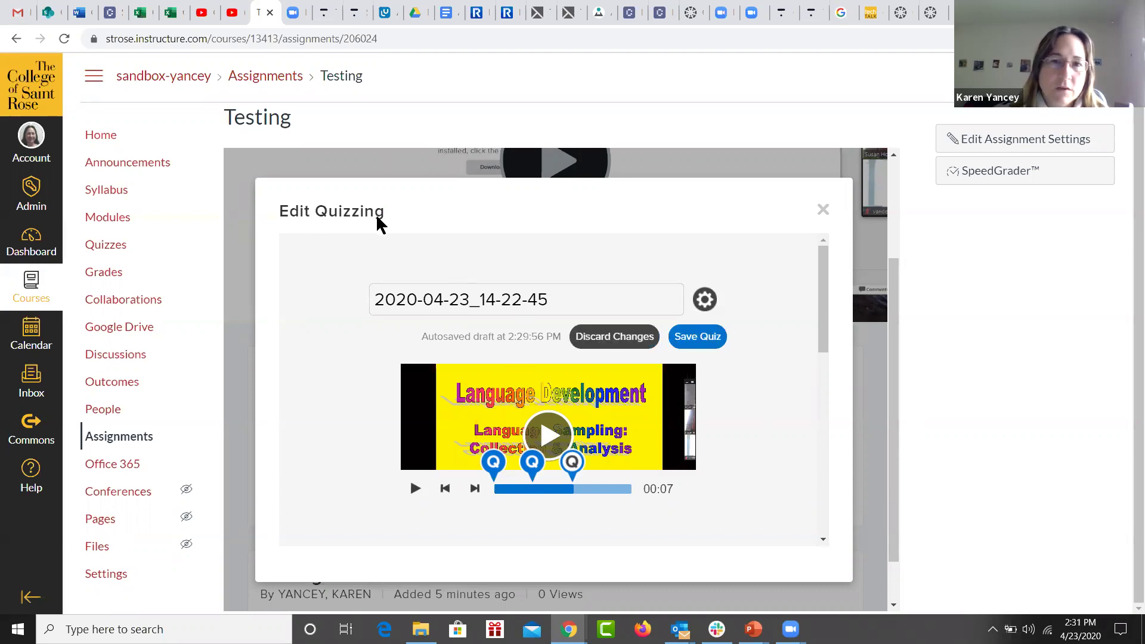
- Close Edit Quizzing on the Testing assignment and restore the browser to a smaller window
{"action": "left_click", "coordinate": [823, 207]}
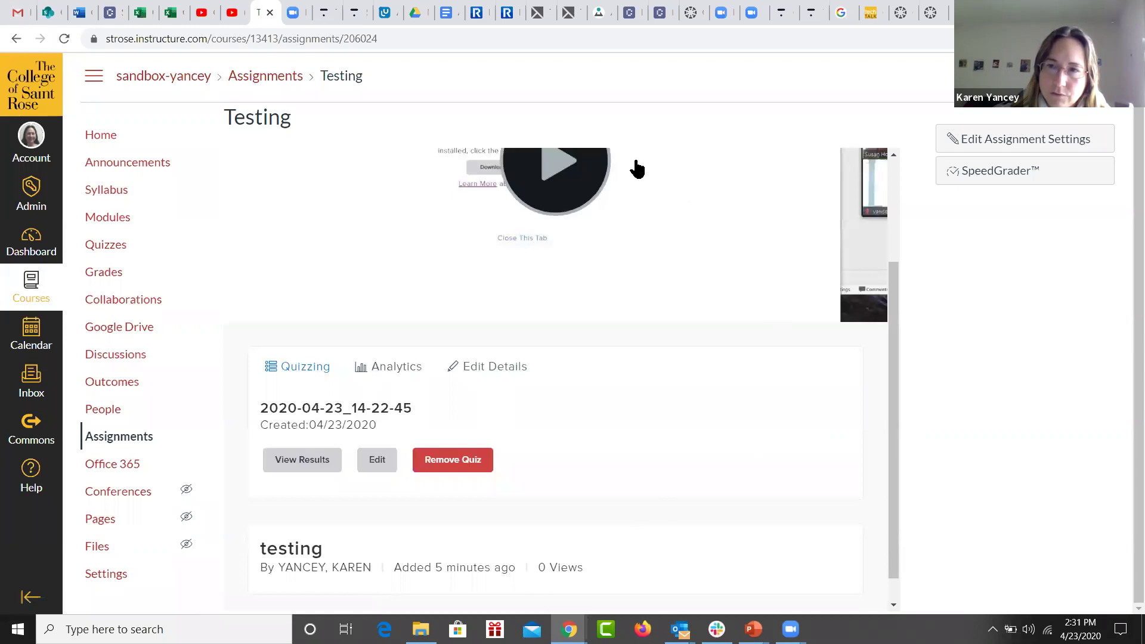
{"action": "scroll", "coordinate": [767, 244], "scroll_direction": "up", "scroll_amount": 3}
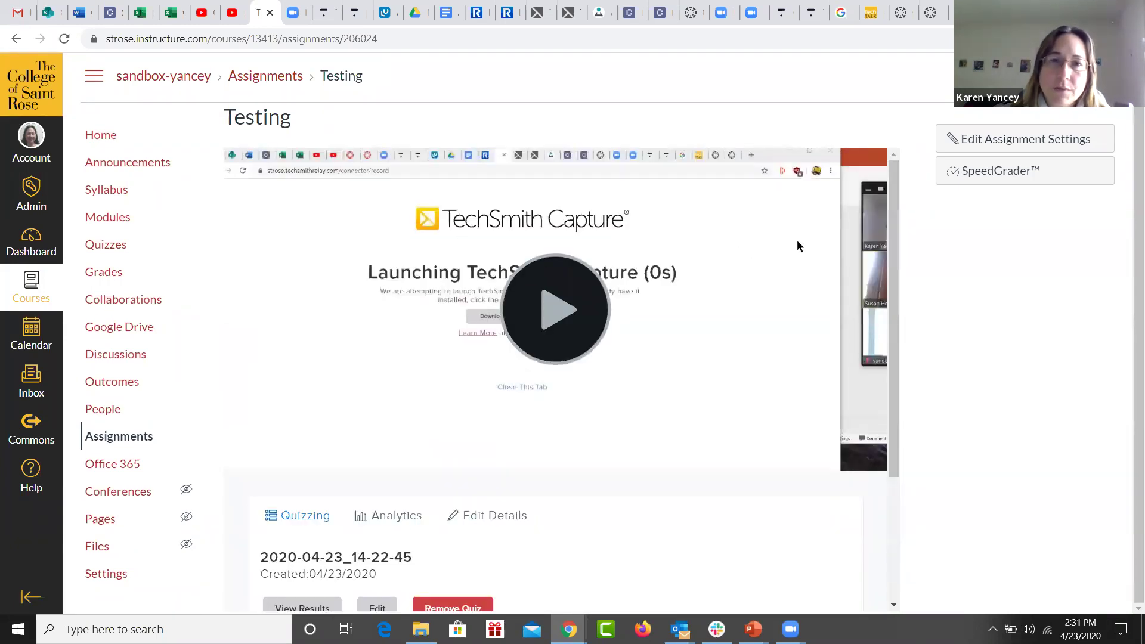
{"action": "key", "text": "super+Down"}
- Open 'How to Create a Quiz in Canvas.mp4' from My Library and show its Quizzing options
{"action": "left_click", "coordinate": [544, 91]}
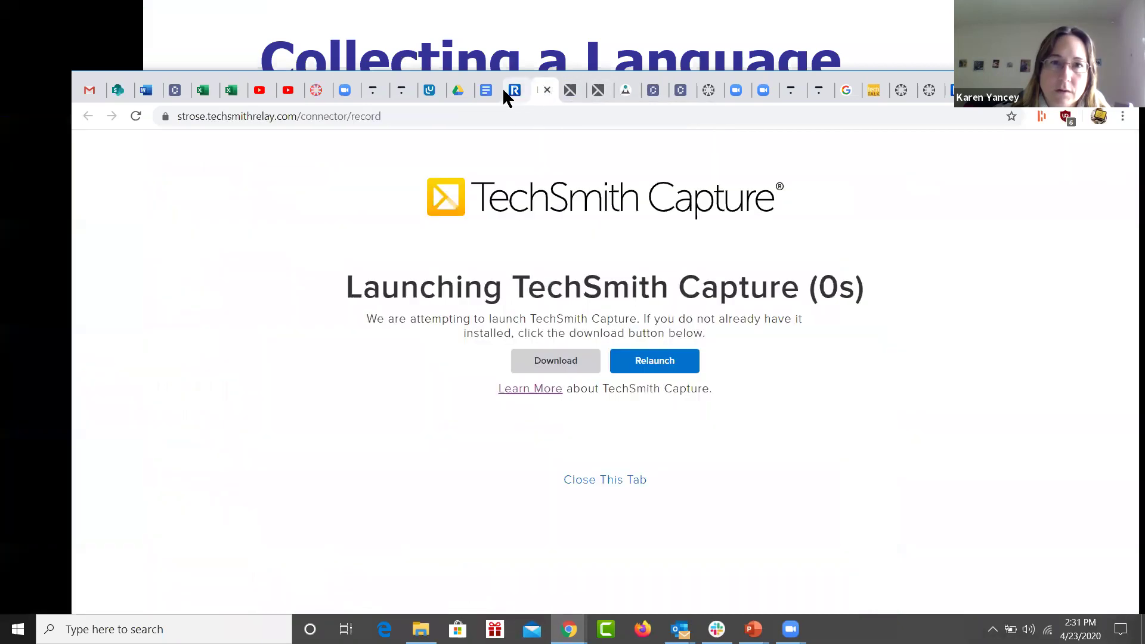
{"action": "left_click", "coordinate": [513, 91]}
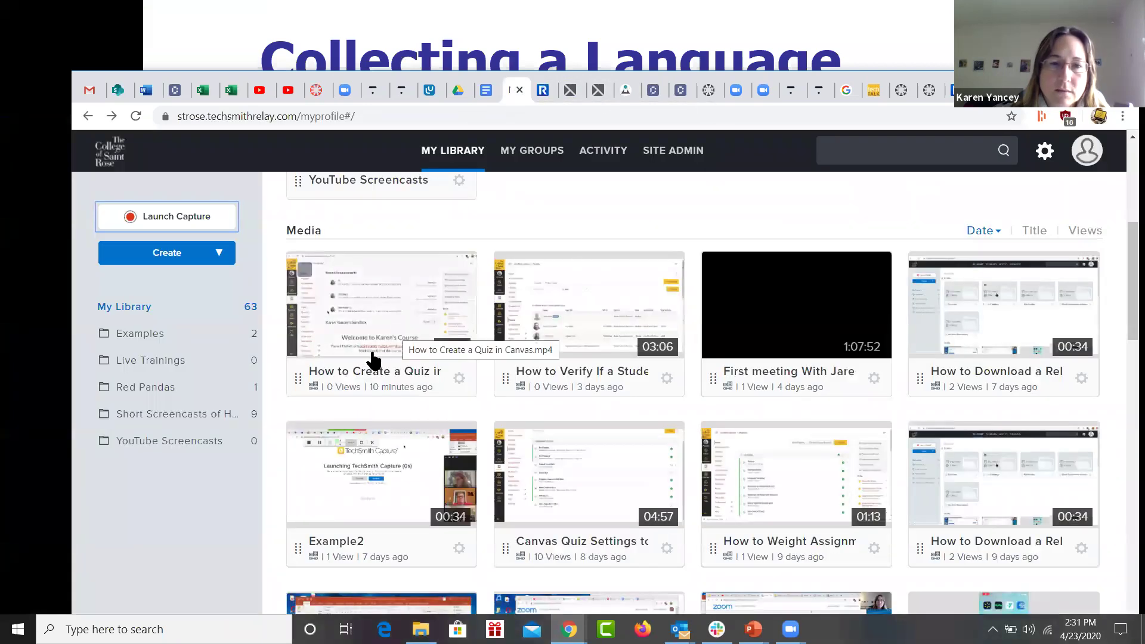
{"action": "left_click", "coordinate": [392, 318]}
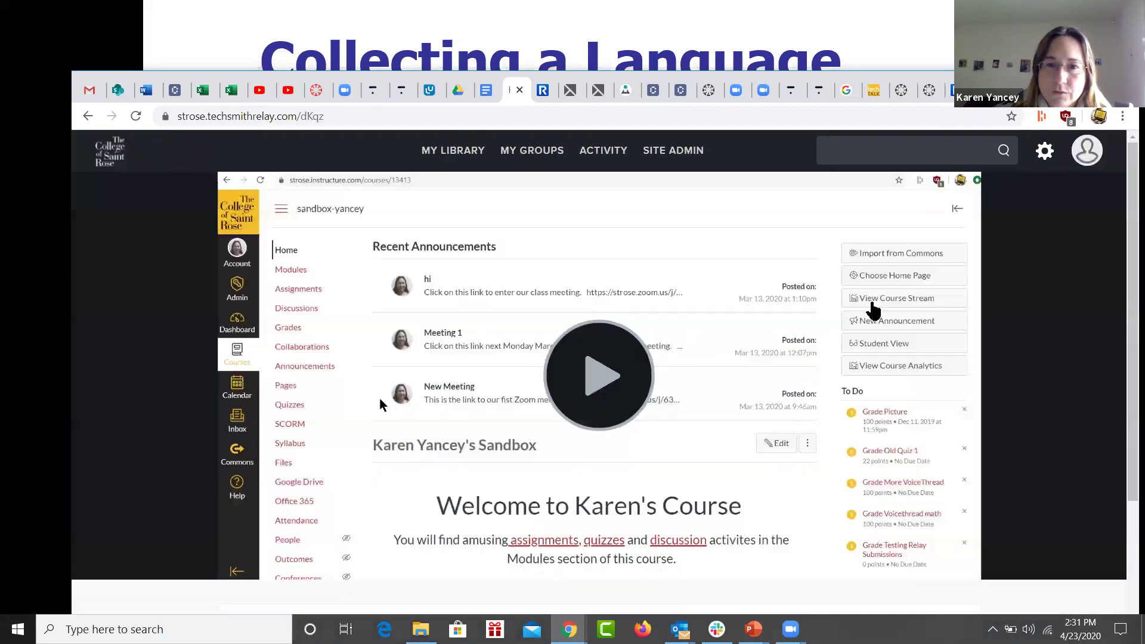
{"action": "scroll", "coordinate": [862, 322], "scroll_direction": "down", "scroll_amount": 4}
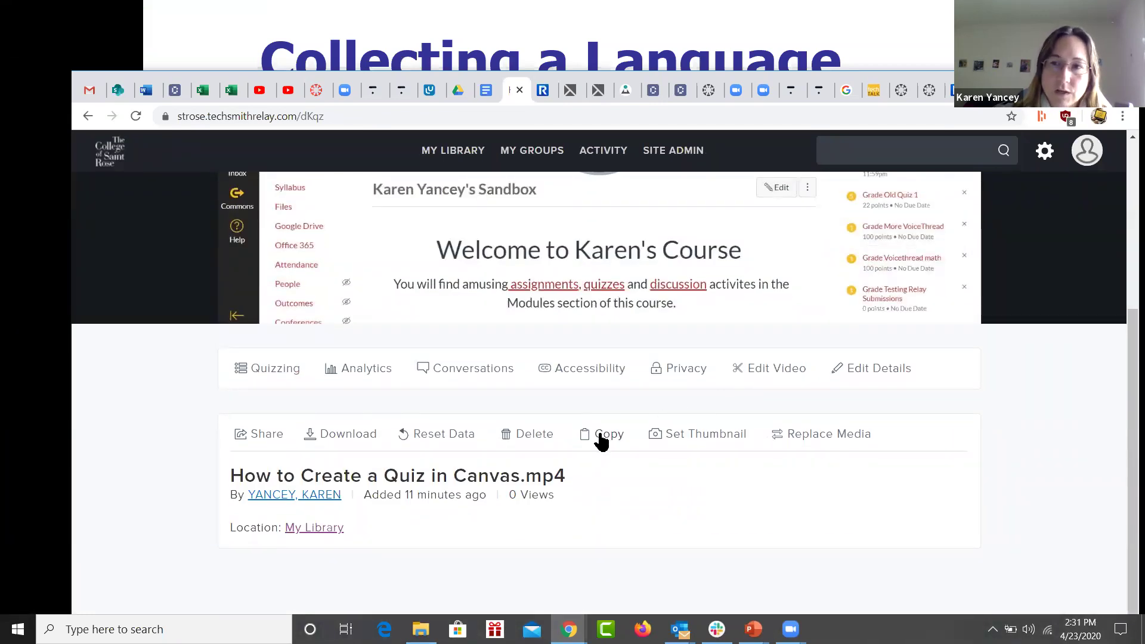
{"action": "left_click", "coordinate": [285, 377]}
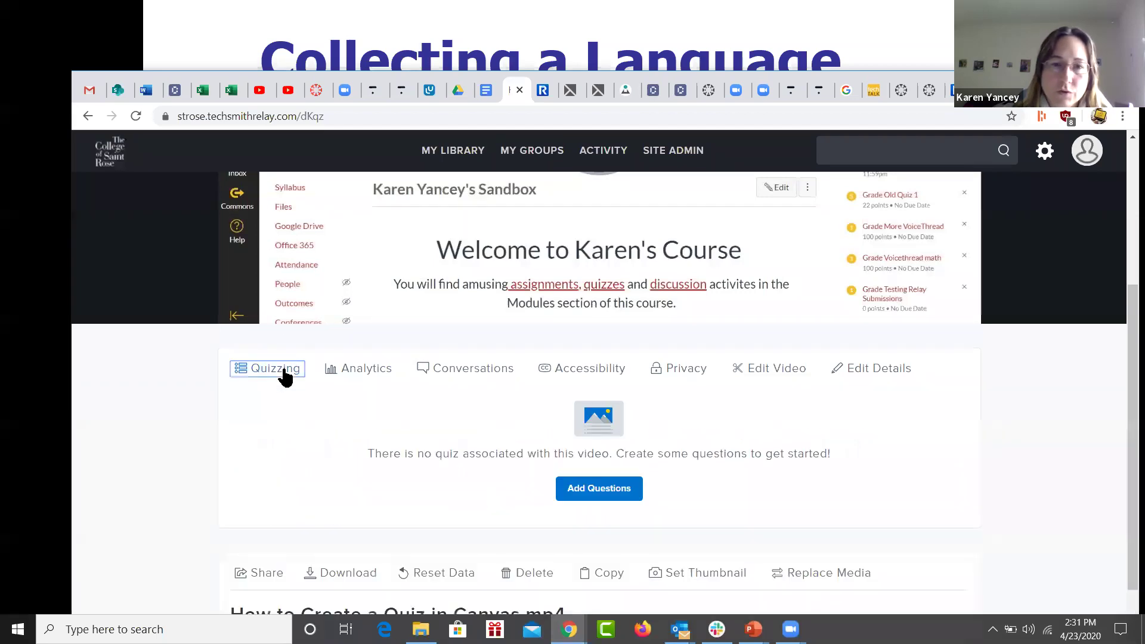
{"action": "left_click", "coordinate": [770, 234]}
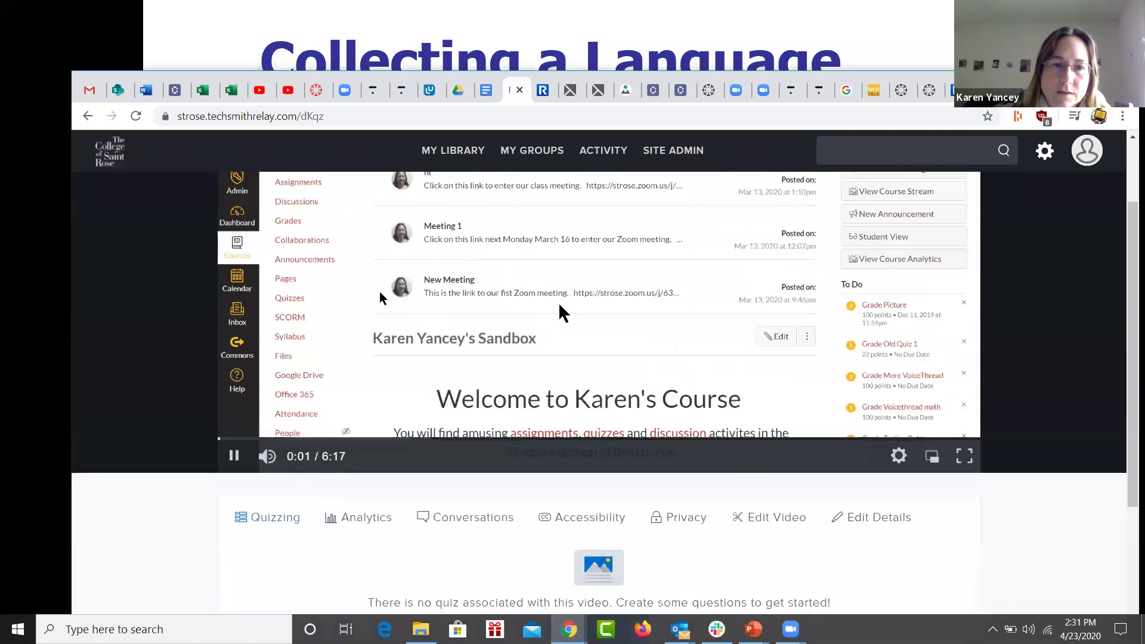
{"action": "scroll", "coordinate": [686, 382], "scroll_direction": "down", "scroll_amount": 3}
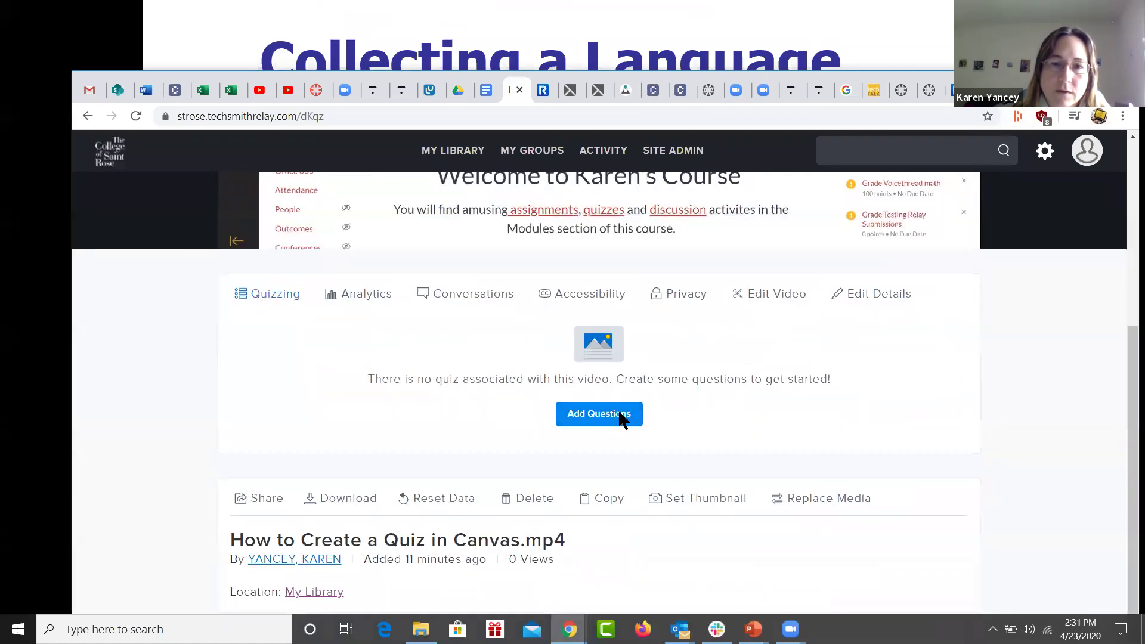
- Open the quiz editor for this video and seek to about one minute
{"action": "left_click", "coordinate": [599, 414]}
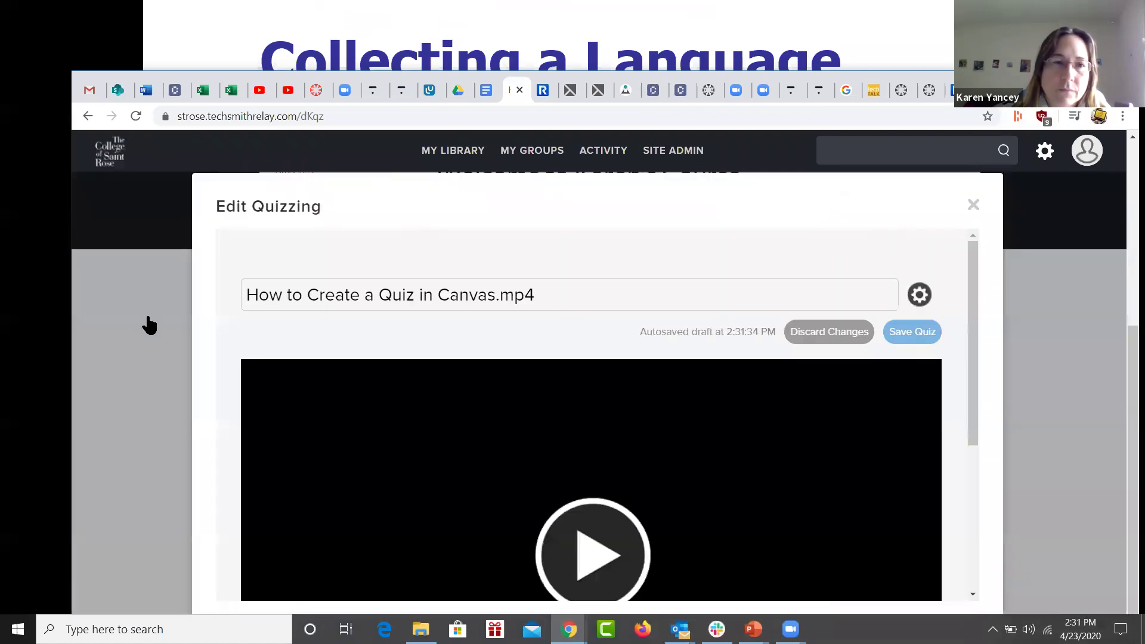
{"action": "left_click", "coordinate": [146, 316]}
{"action": "left_click", "coordinate": [604, 414]}
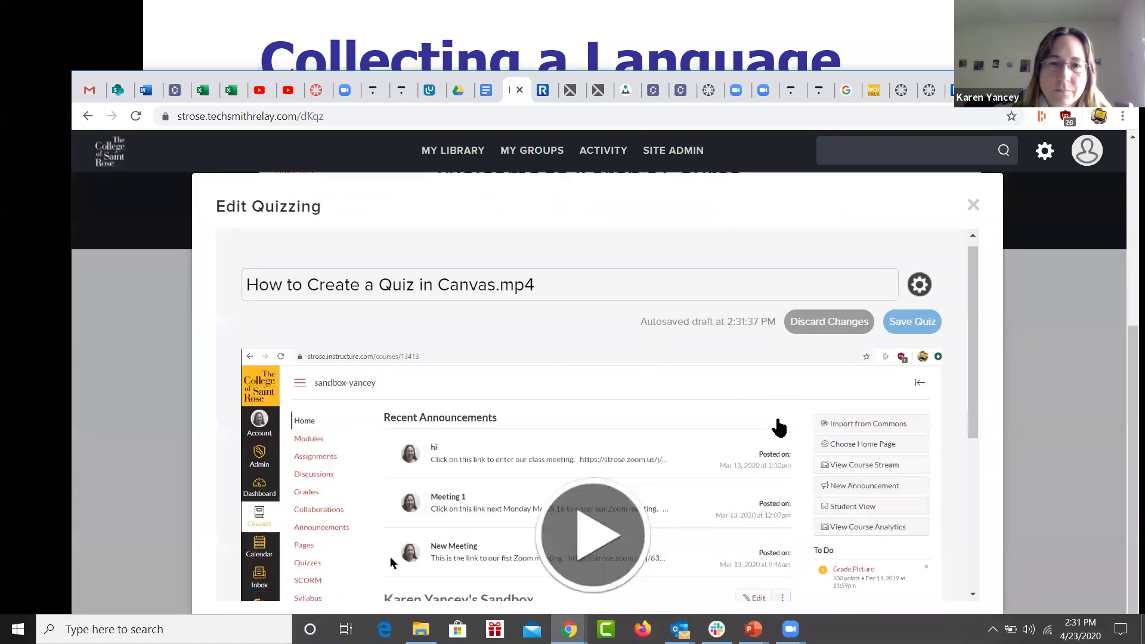
{"action": "scroll", "coordinate": [769, 424], "scroll_direction": "down", "scroll_amount": 5}
{"action": "scroll", "coordinate": [779, 427], "scroll_direction": "up", "scroll_amount": 5}
{"action": "scroll", "coordinate": [755, 453], "scroll_direction": "down", "scroll_amount": 3}
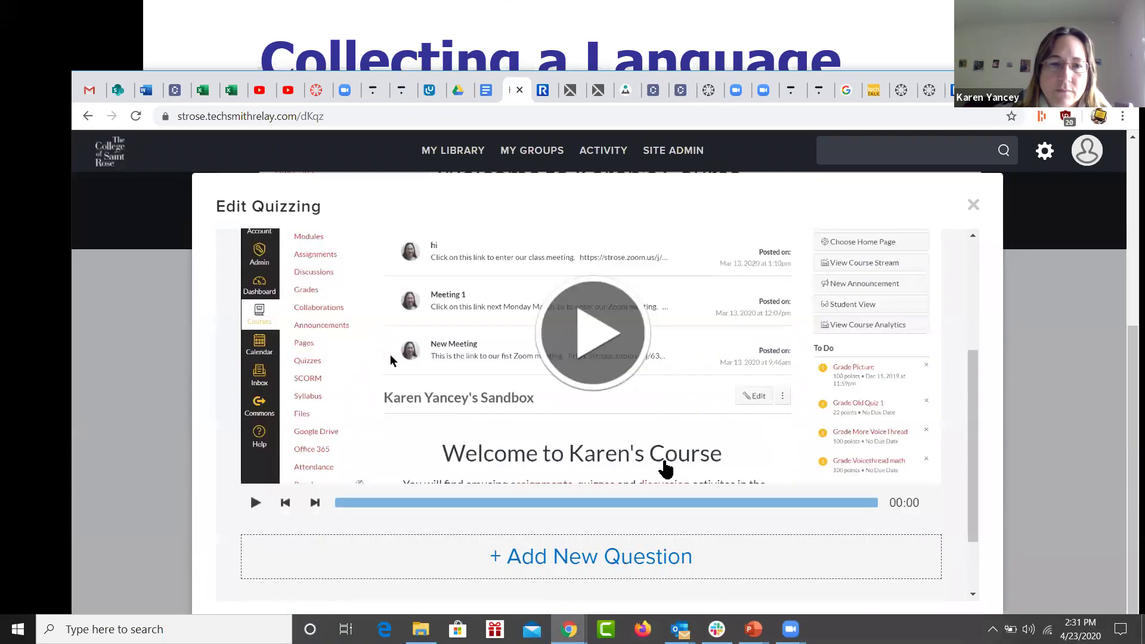
{"action": "left_click", "coordinate": [256, 488]}
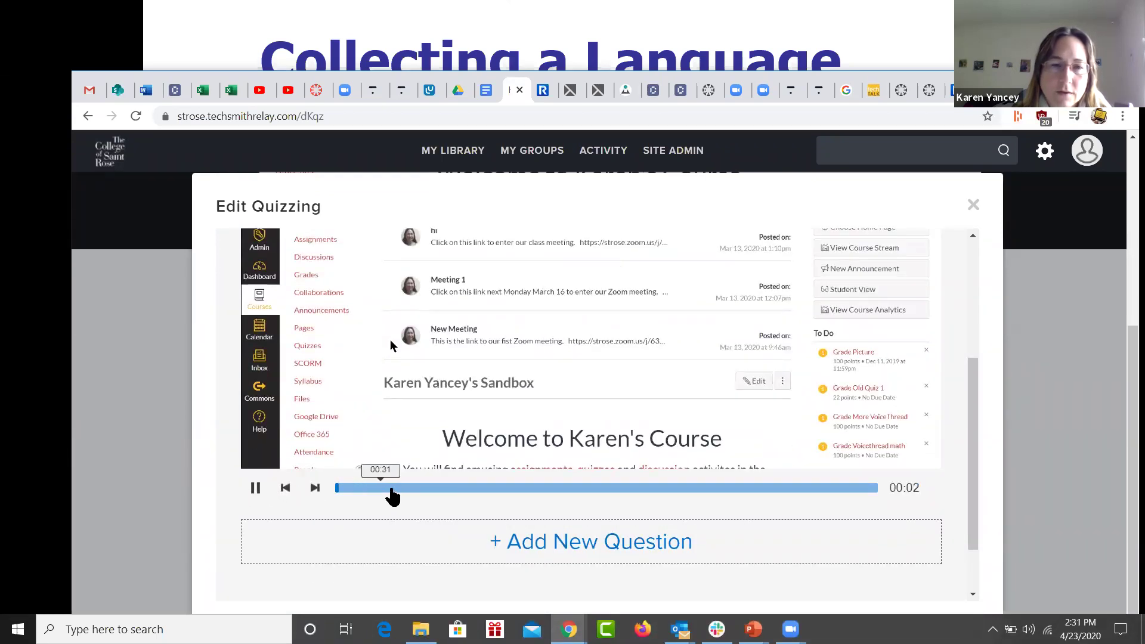
{"action": "left_click", "coordinate": [421, 489]}
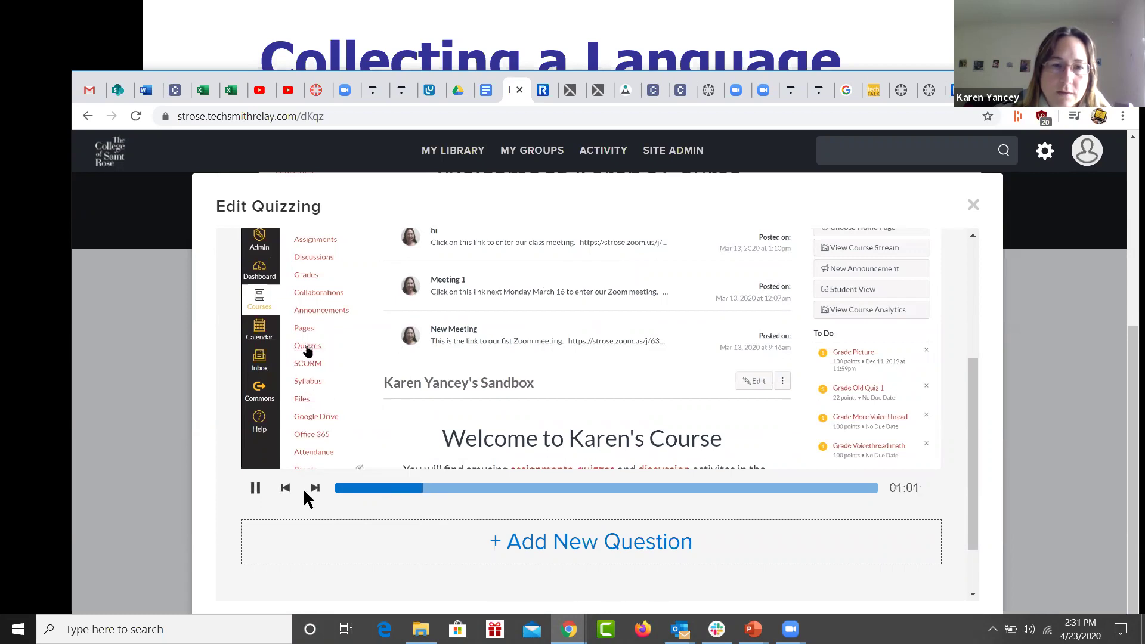
- Add question 'hi' at 01:02 with answers 5 (correct) and 6
{"action": "left_click", "coordinate": [557, 544]}
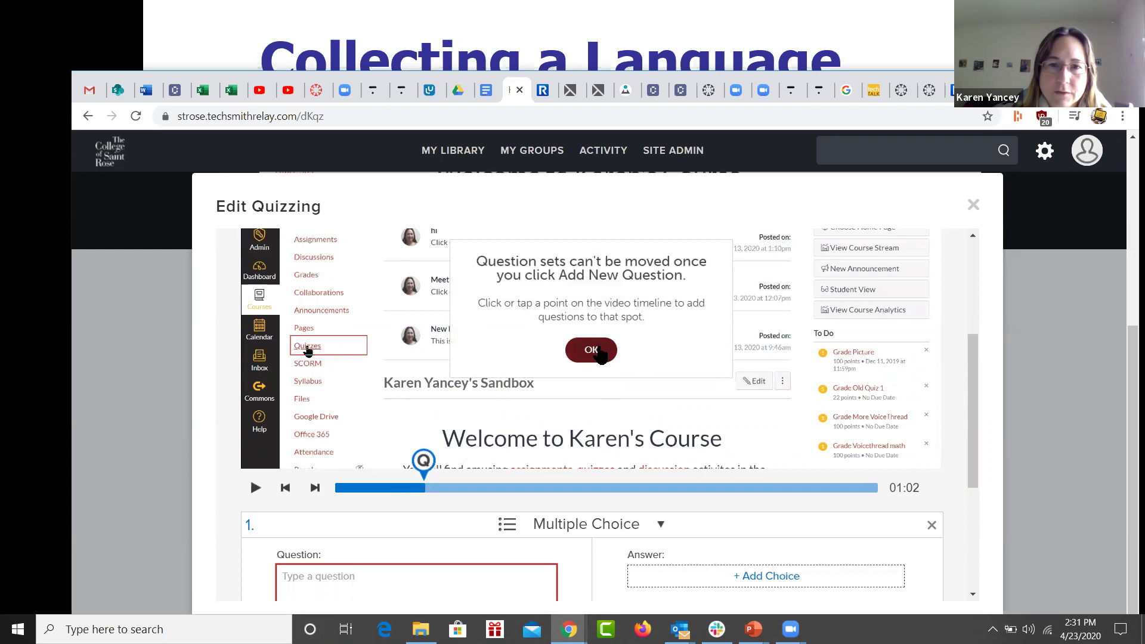
{"action": "left_click", "coordinate": [592, 351]}
{"action": "left_click", "coordinate": [380, 342]}
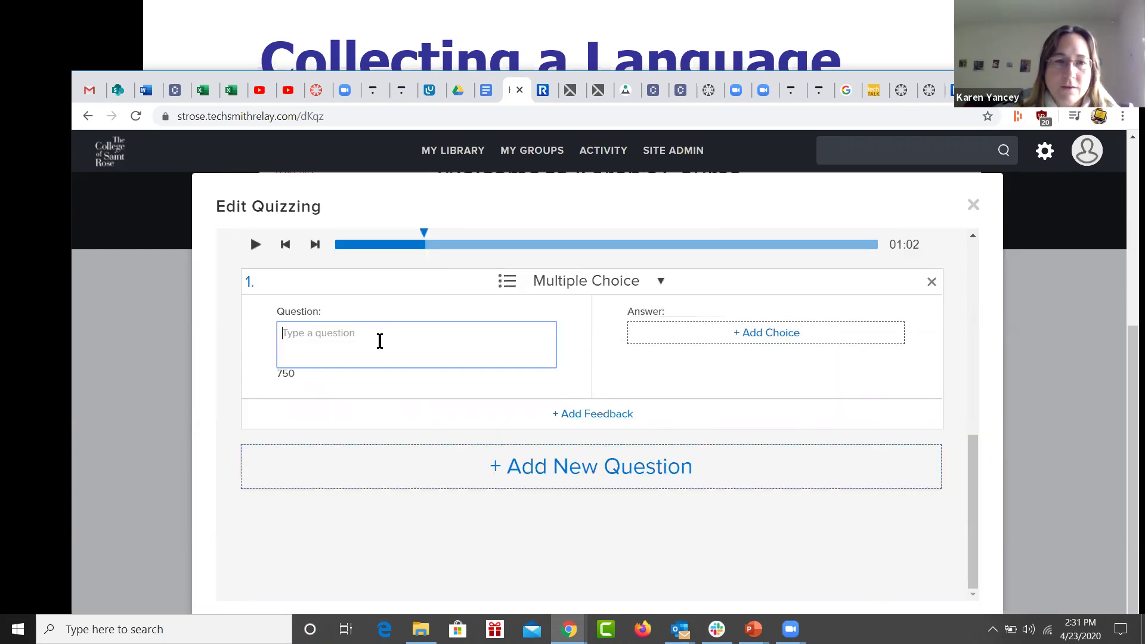
{"action": "type", "text": "hi"}
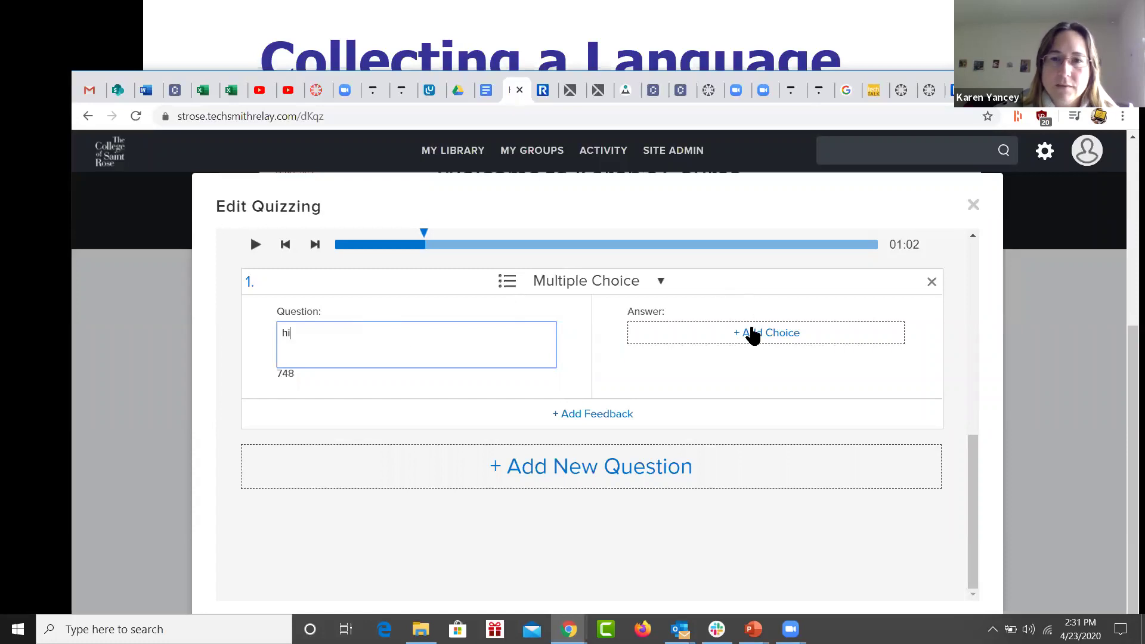
{"action": "left_click", "coordinate": [752, 332]}
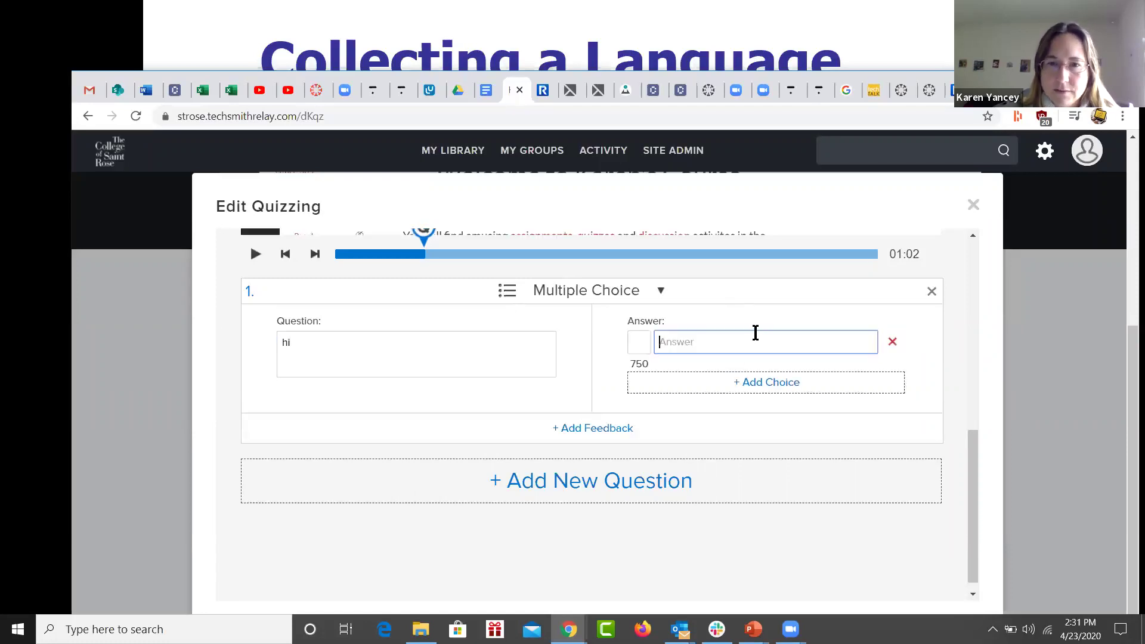
{"action": "left_click", "coordinate": [646, 347]}
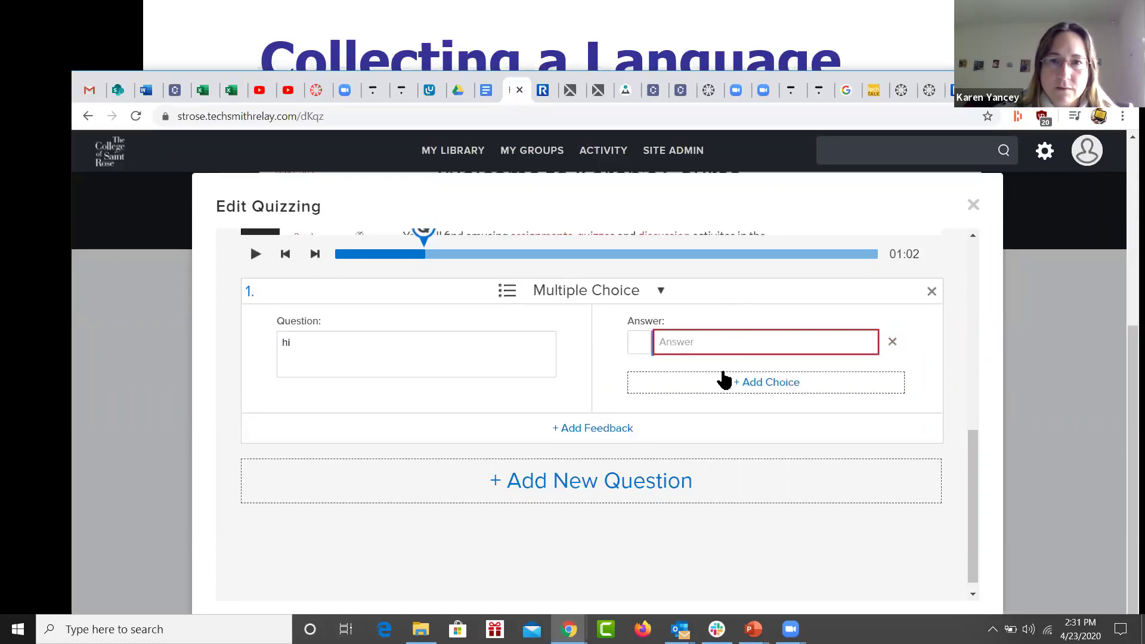
{"action": "left_click", "coordinate": [644, 349]}
{"action": "type", "text": "5"}
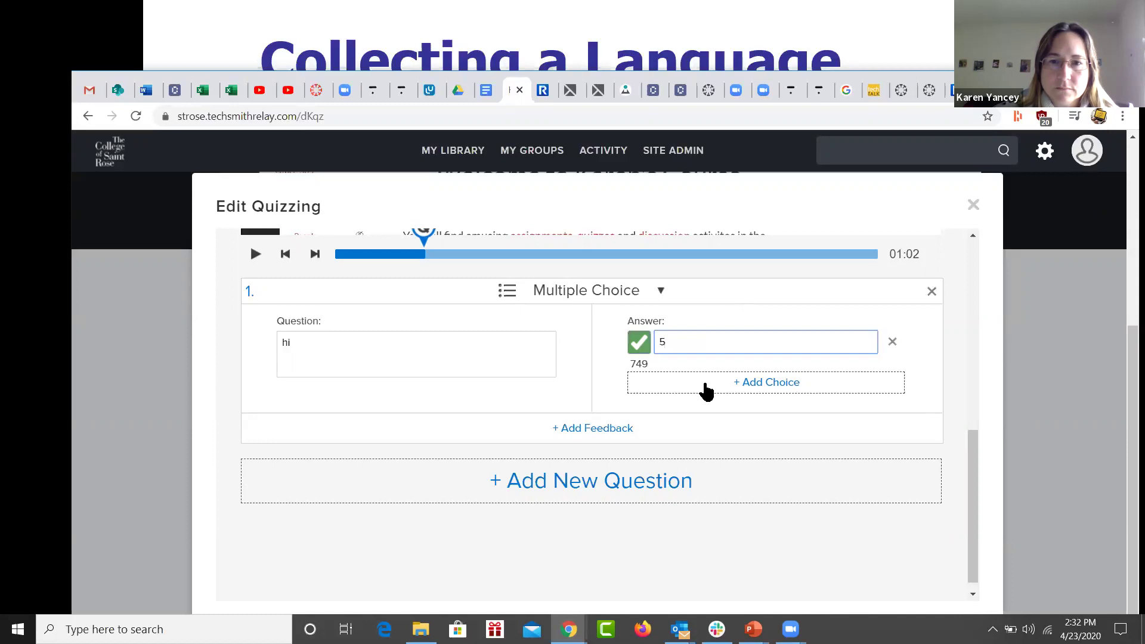
{"action": "left_click", "coordinate": [705, 385]}
{"action": "type", "text": "6"}
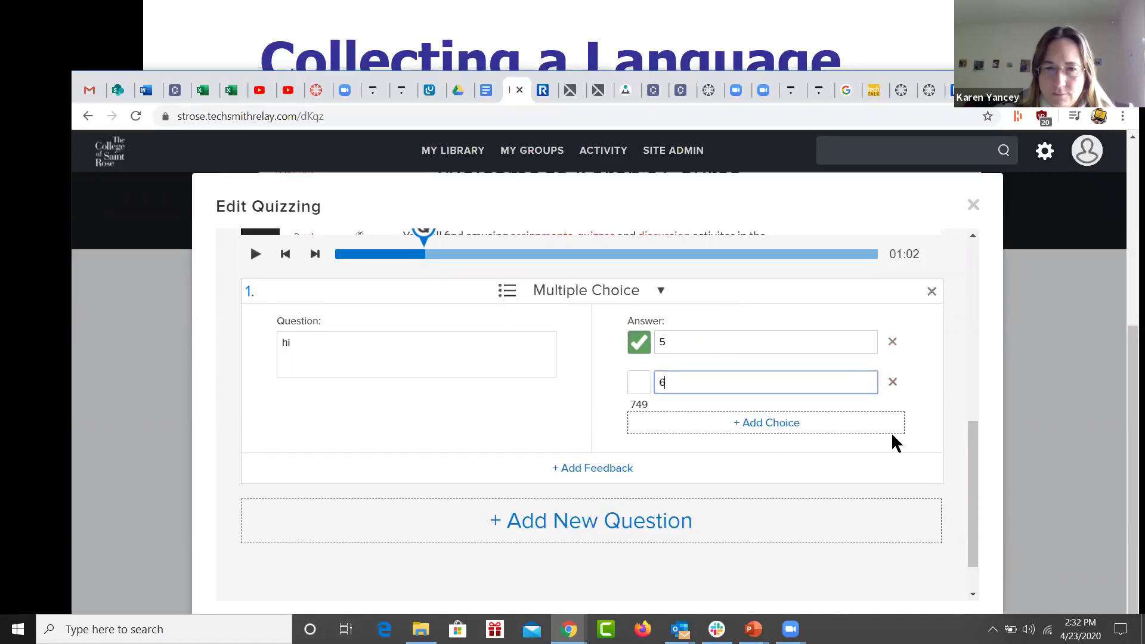
{"action": "scroll", "coordinate": [893, 443], "scroll_direction": "down", "scroll_amount": 1}
{"action": "scroll", "coordinate": [893, 443], "scroll_direction": "up", "scroll_amount": 8}
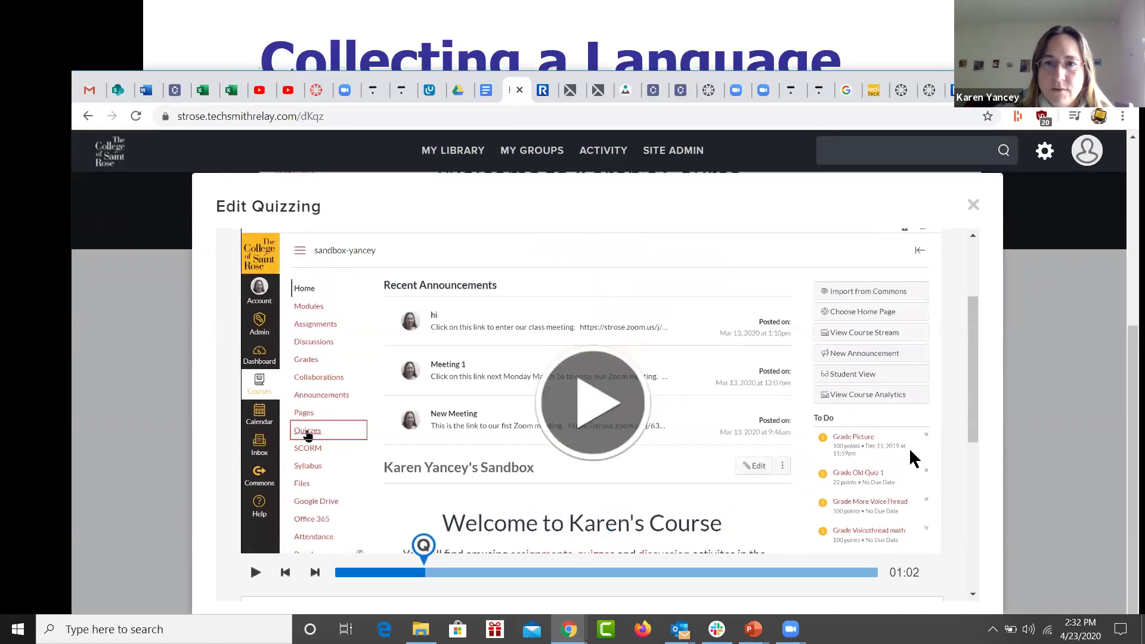
- Save the quiz with question 'hi' and review its Feedback section
{"action": "left_click", "coordinate": [913, 332]}
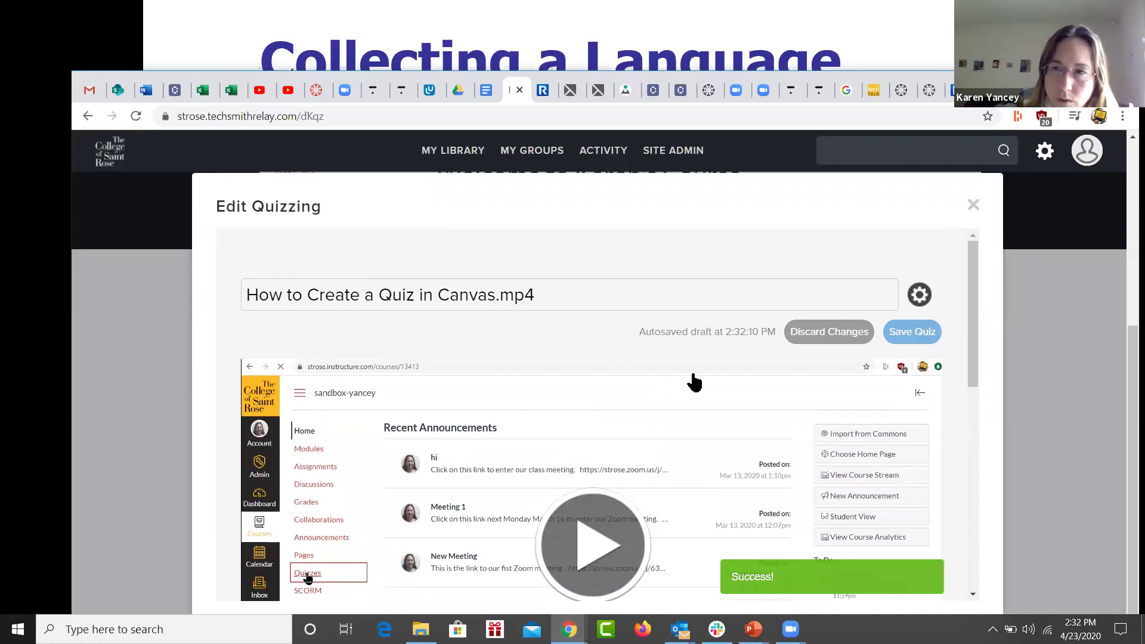
{"action": "scroll", "coordinate": [713, 373], "scroll_direction": "down", "scroll_amount": 6}
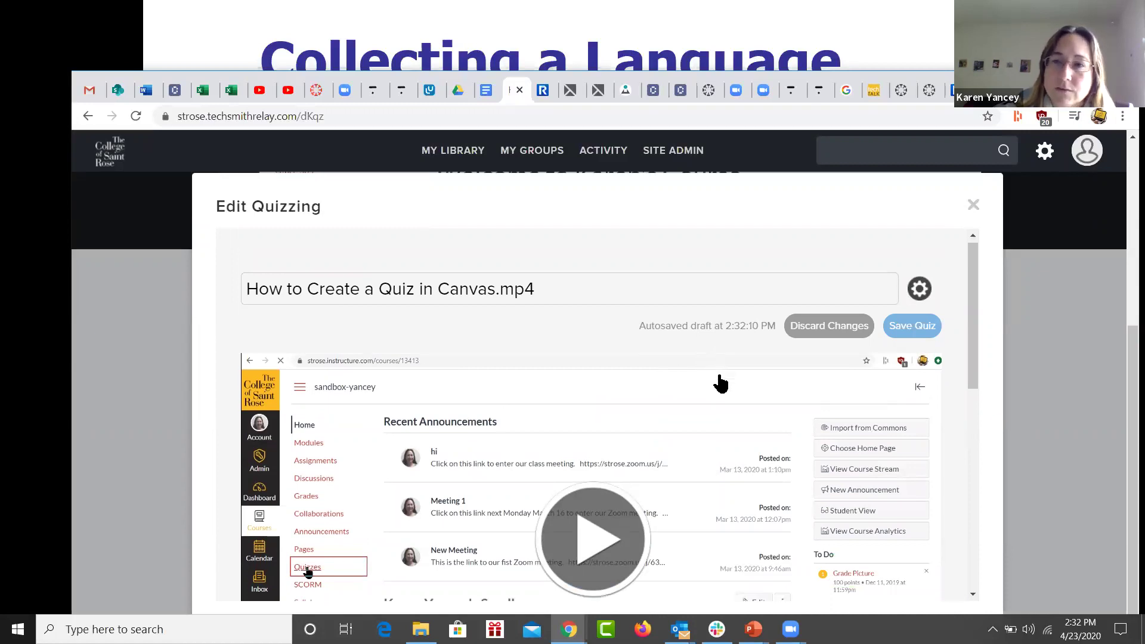
{"action": "scroll", "coordinate": [721, 382], "scroll_direction": "down", "scroll_amount": 1}
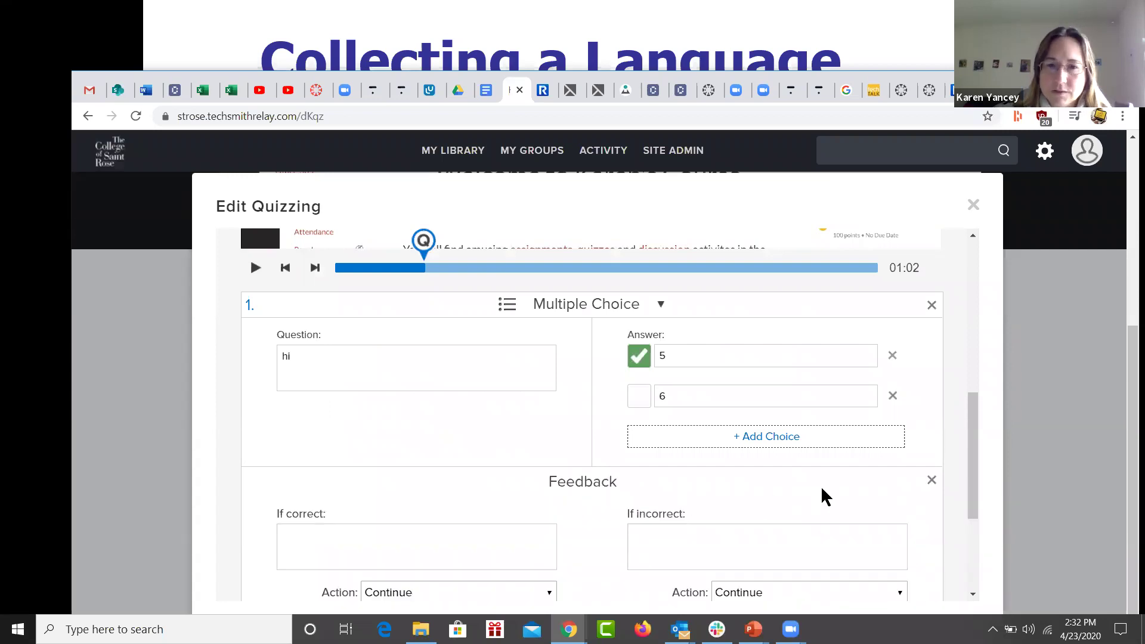
{"action": "scroll", "coordinate": [821, 486], "scroll_direction": "down", "scroll_amount": 3}
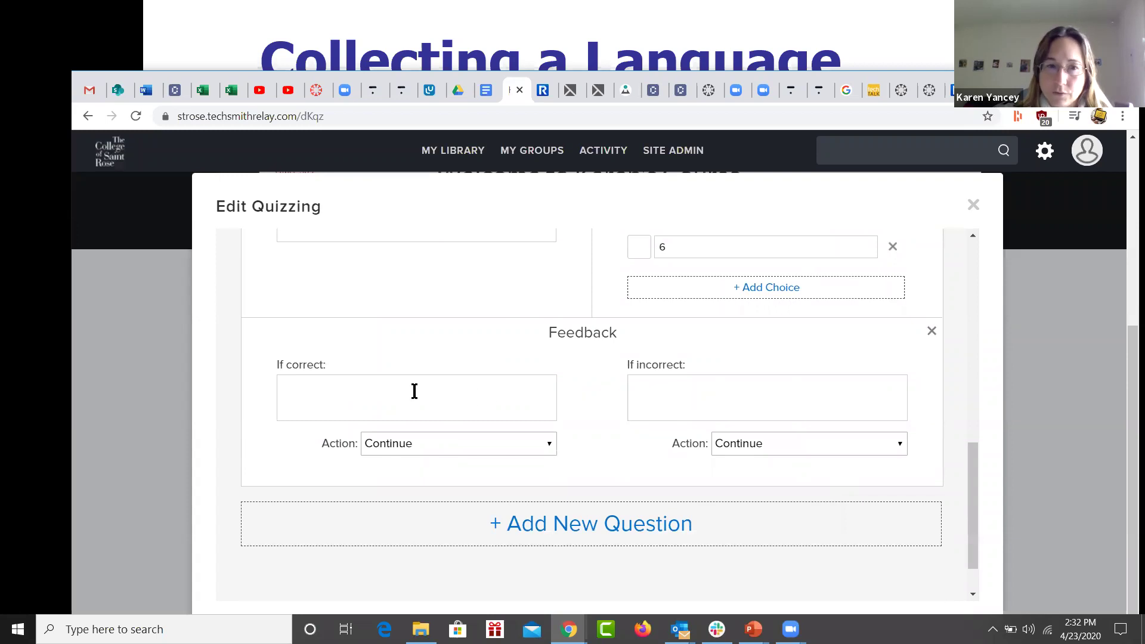
{"action": "left_click", "coordinate": [550, 447]}
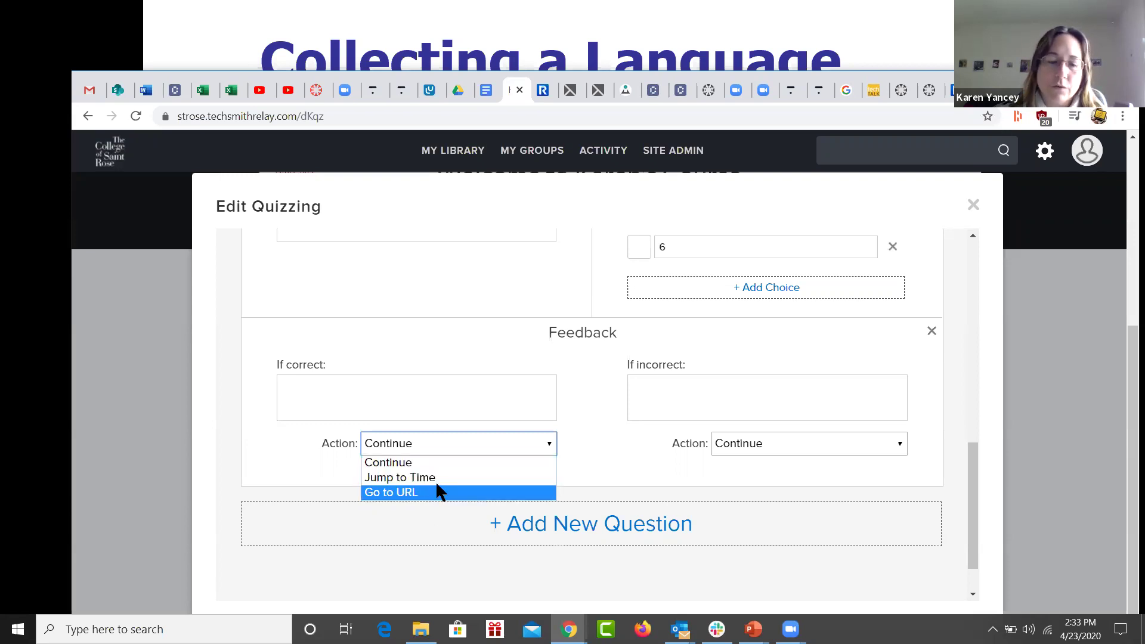
{"action": "left_click", "coordinate": [583, 433]}
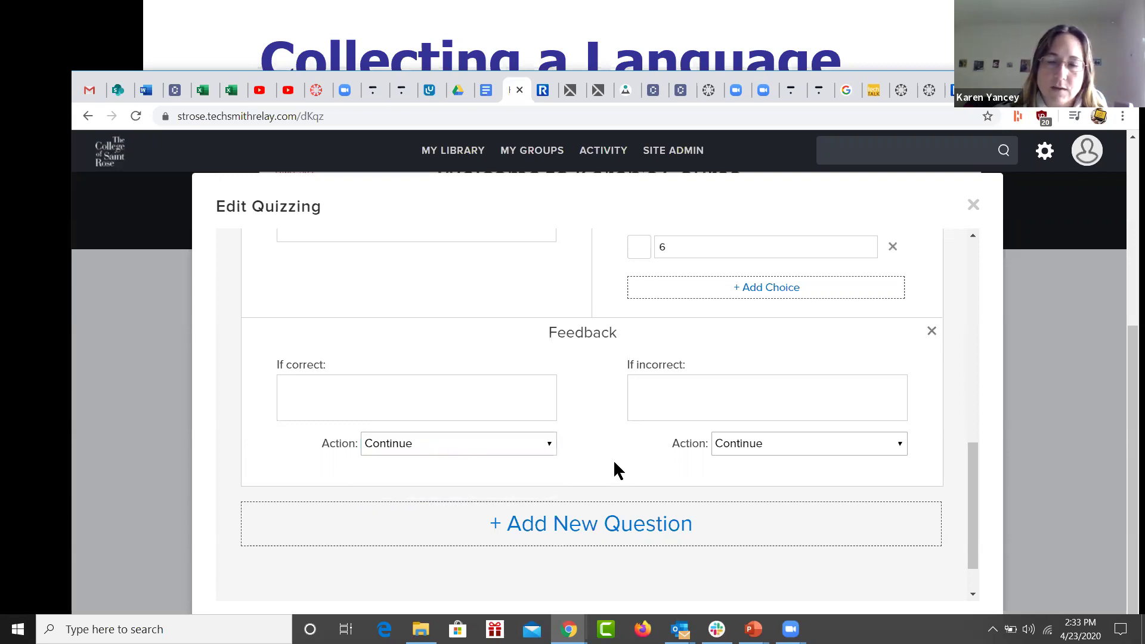
{"action": "left_click_drag", "start_coordinate": [974, 530], "coordinate": [962, 263]}
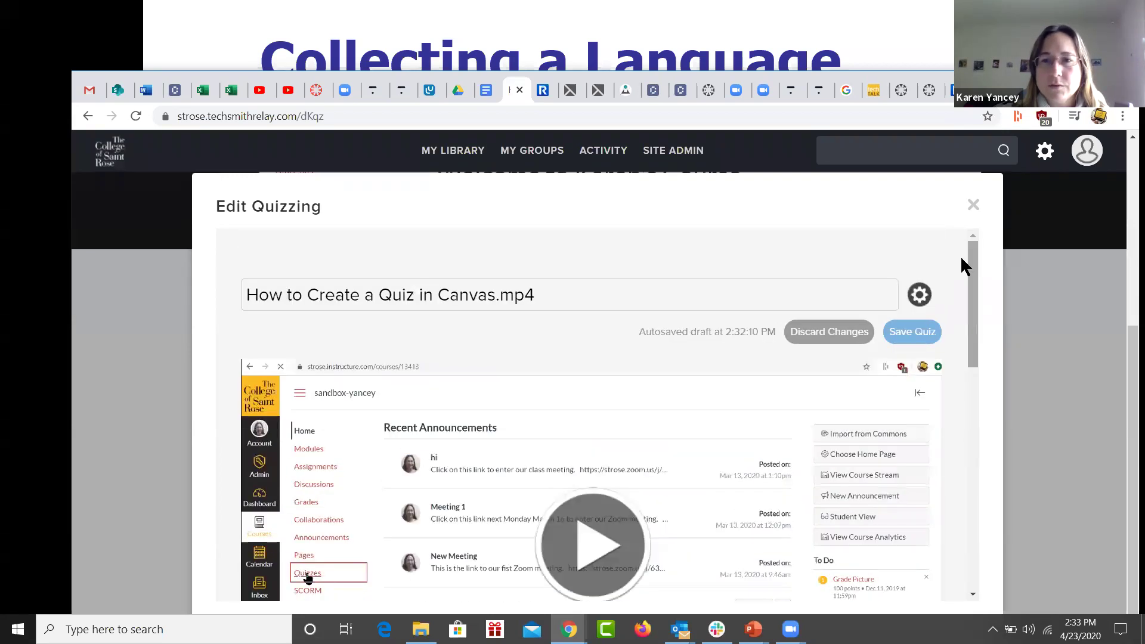
- Close Edit Quizzing to return to the 'How to Create a Quiz in Canvas.mp4' page
{"action": "left_click", "coordinate": [973, 204]}
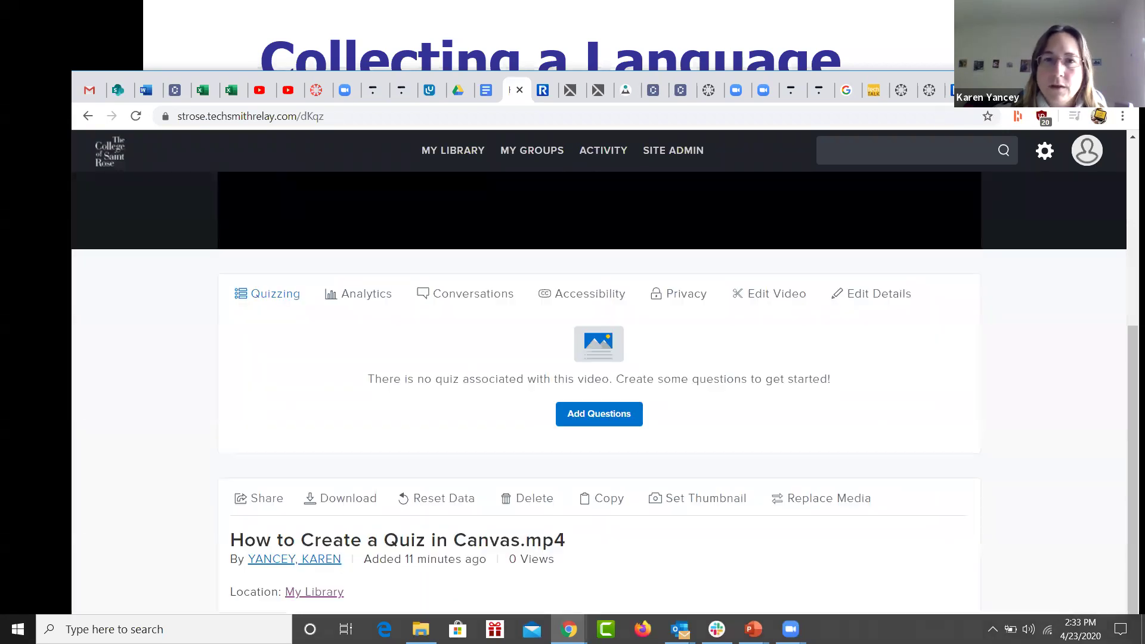